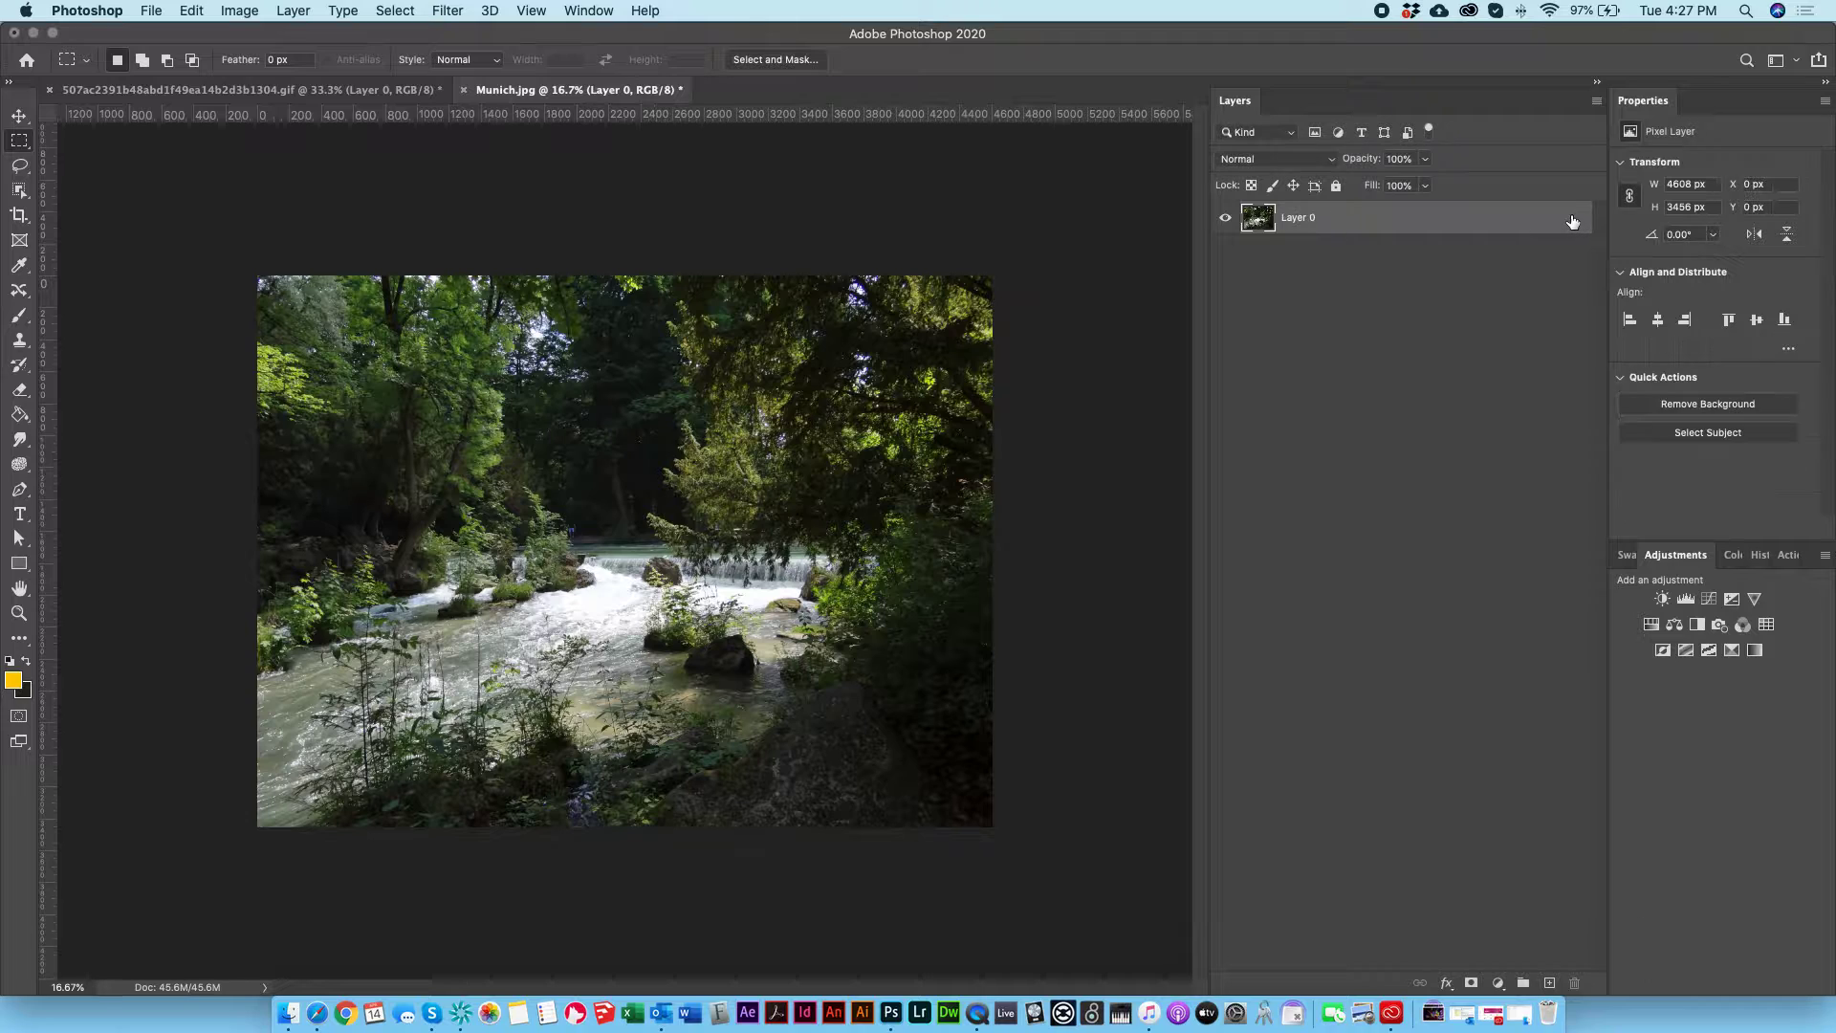
Step: Try Brightness/Contrast and Hue/Saturation adjustment layers above Layer 0, shifting the Yellows hue to about -23
left_click(1662, 599)
left_click_drag(1757, 217, 1805, 217)
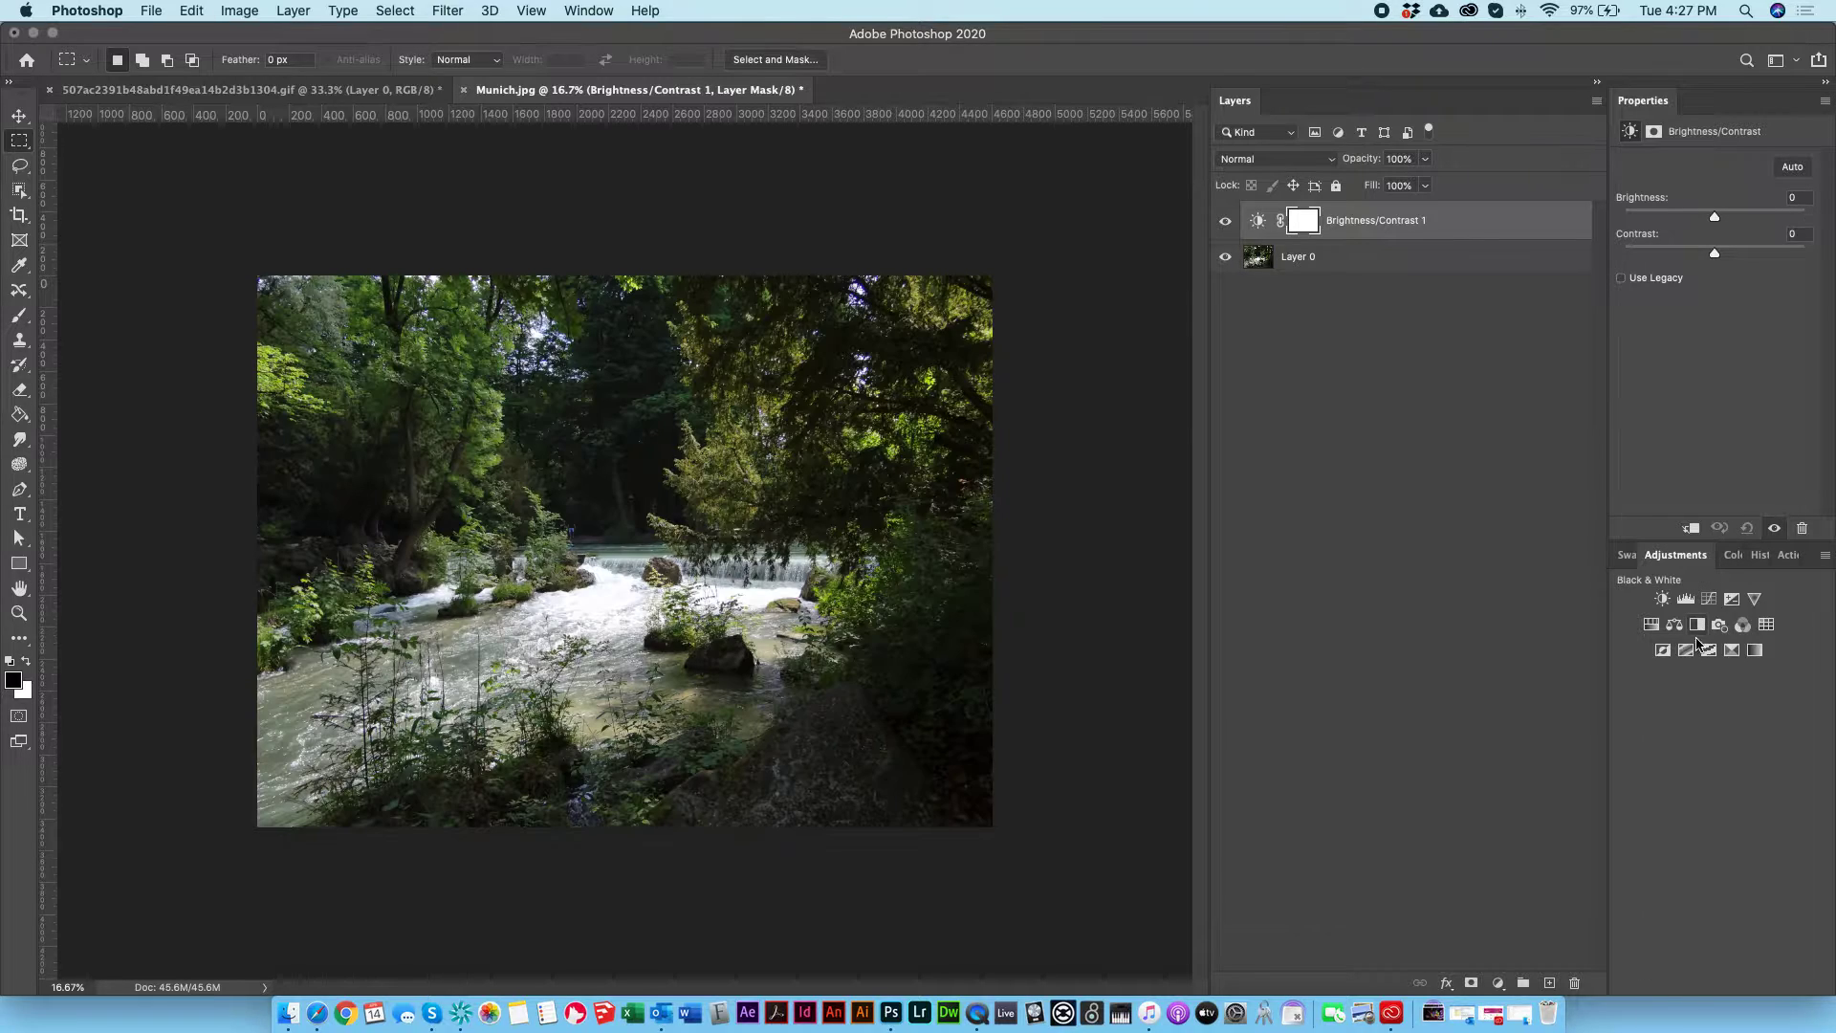
left_click(1651, 624)
left_click(1729, 201)
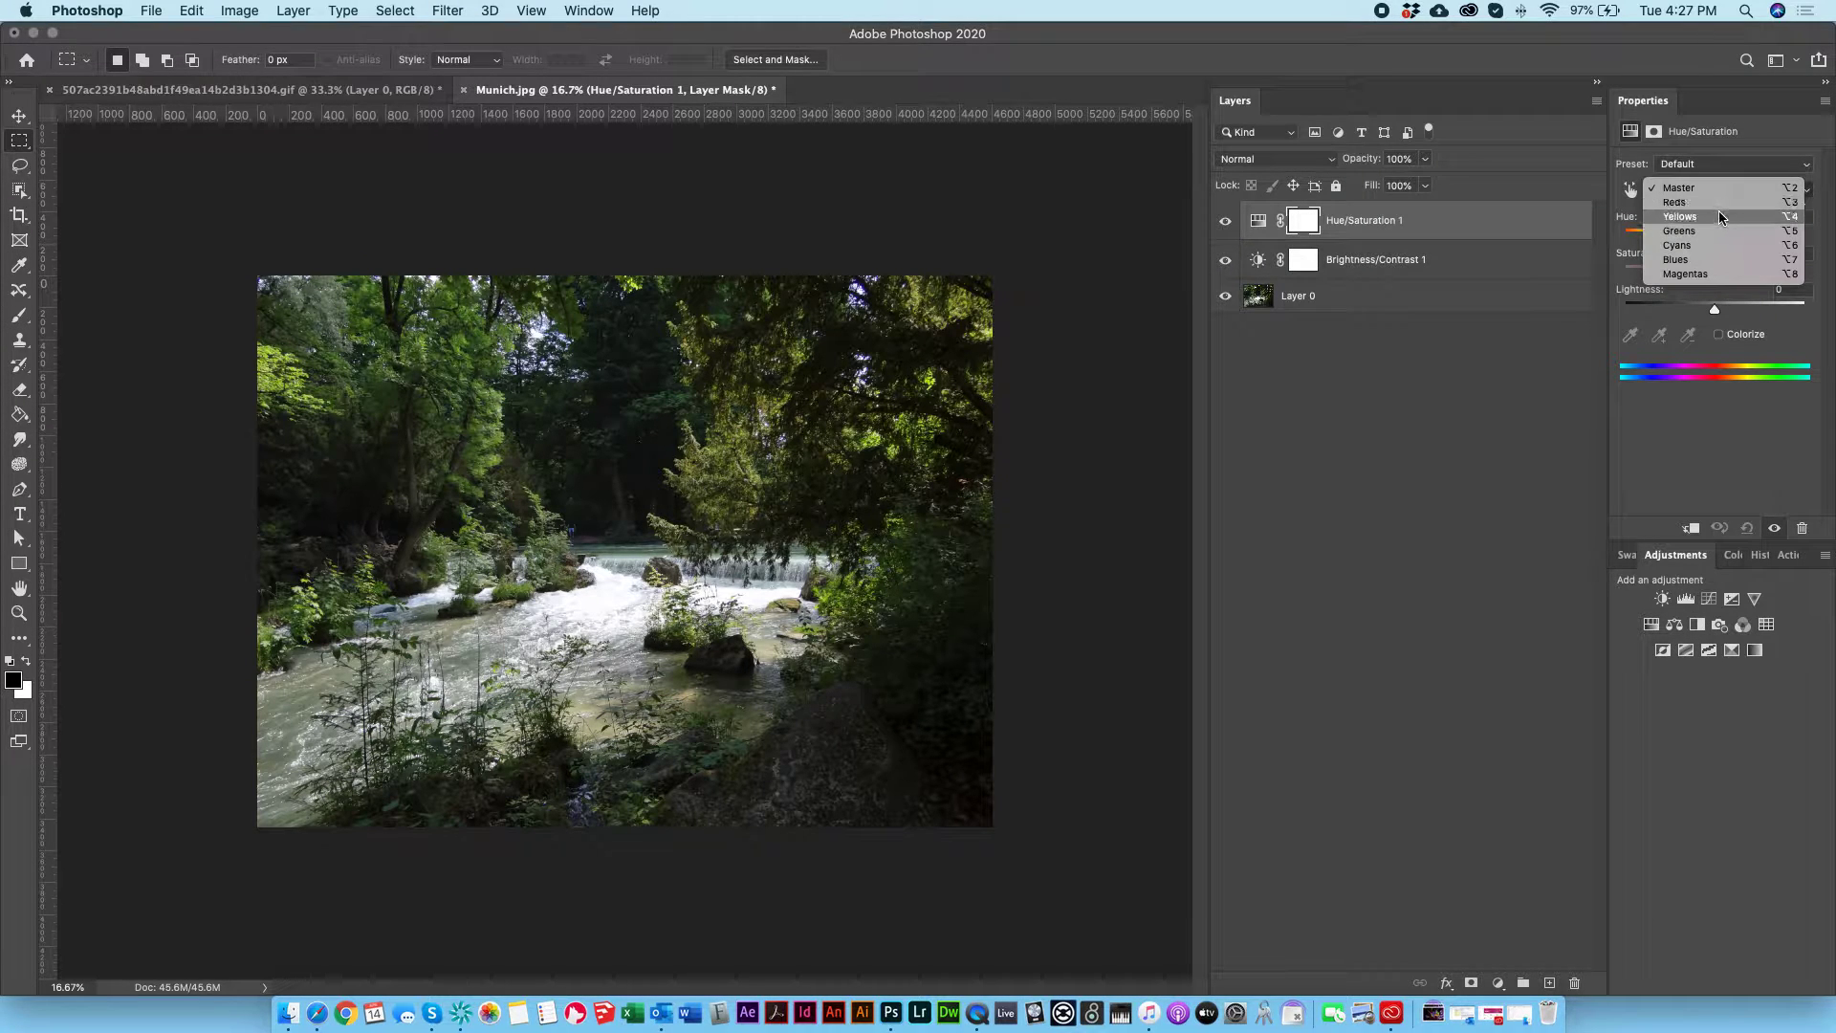
left_click(1718, 216)
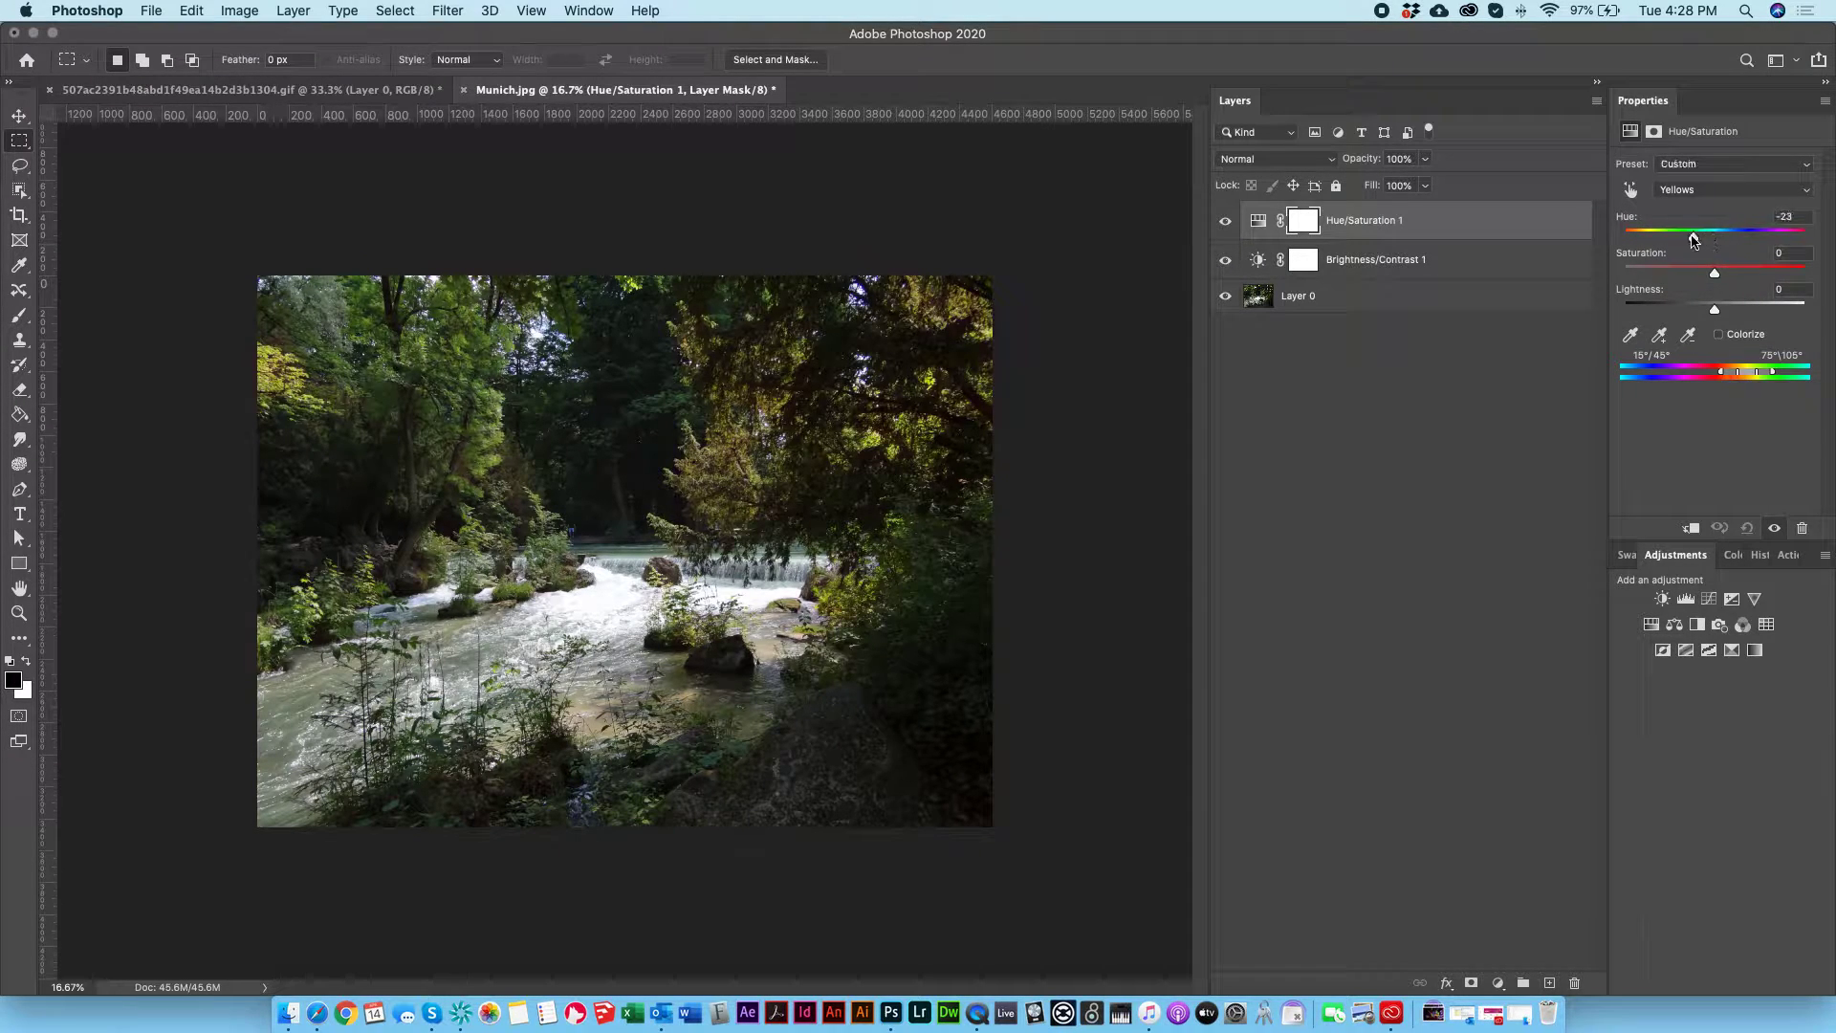
mouse_move(1715, 236)
left_mouse_down()
mouse_move(1645, 237)
mouse_move(1772, 237)
mouse_move(1663, 244)
mouse_move(1691, 251)
left_mouse_up()
Step: Try a brightening Curves adjustment layer, and delete all three adjustment layers above Layer 0
left_click(1709, 598)
mouse_move(1724, 292)
left_mouse_down()
mouse_move(1736, 255)
mouse_move(1713, 287)
mouse_move(1707, 270)
left_mouse_up()
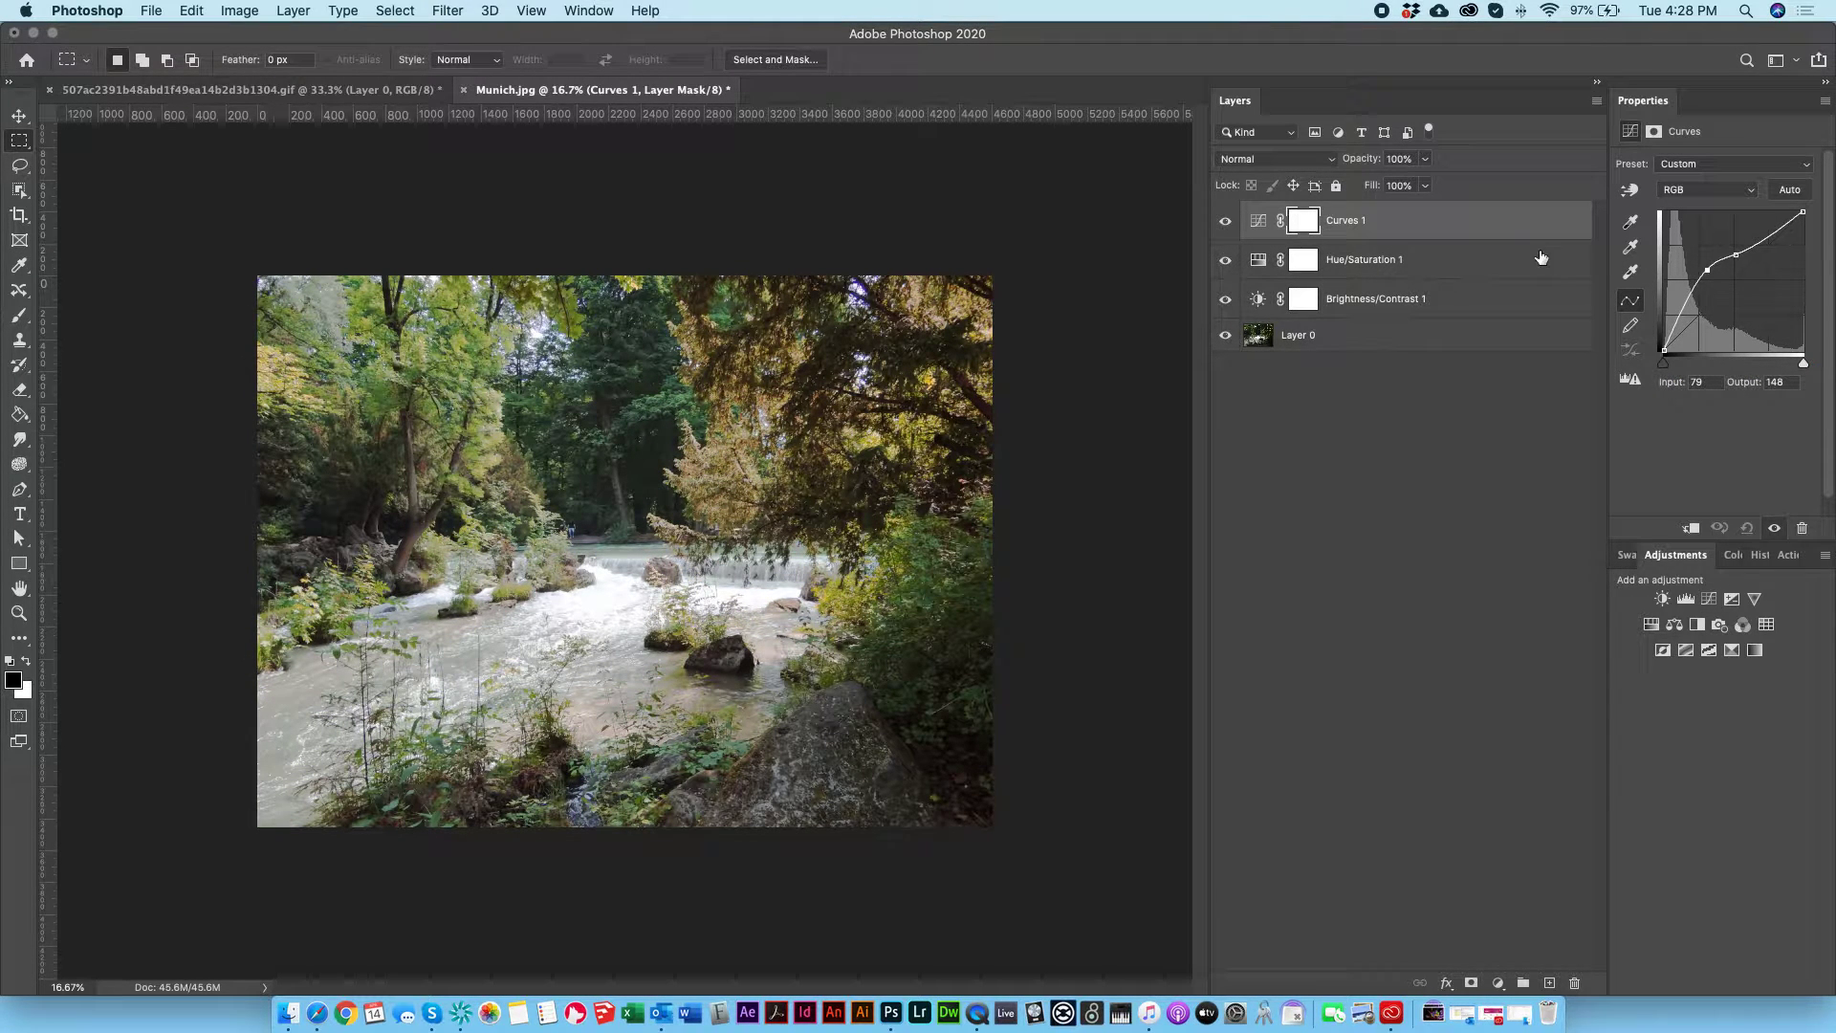
left_click(1451, 309, "shift")
key("BackSpace")
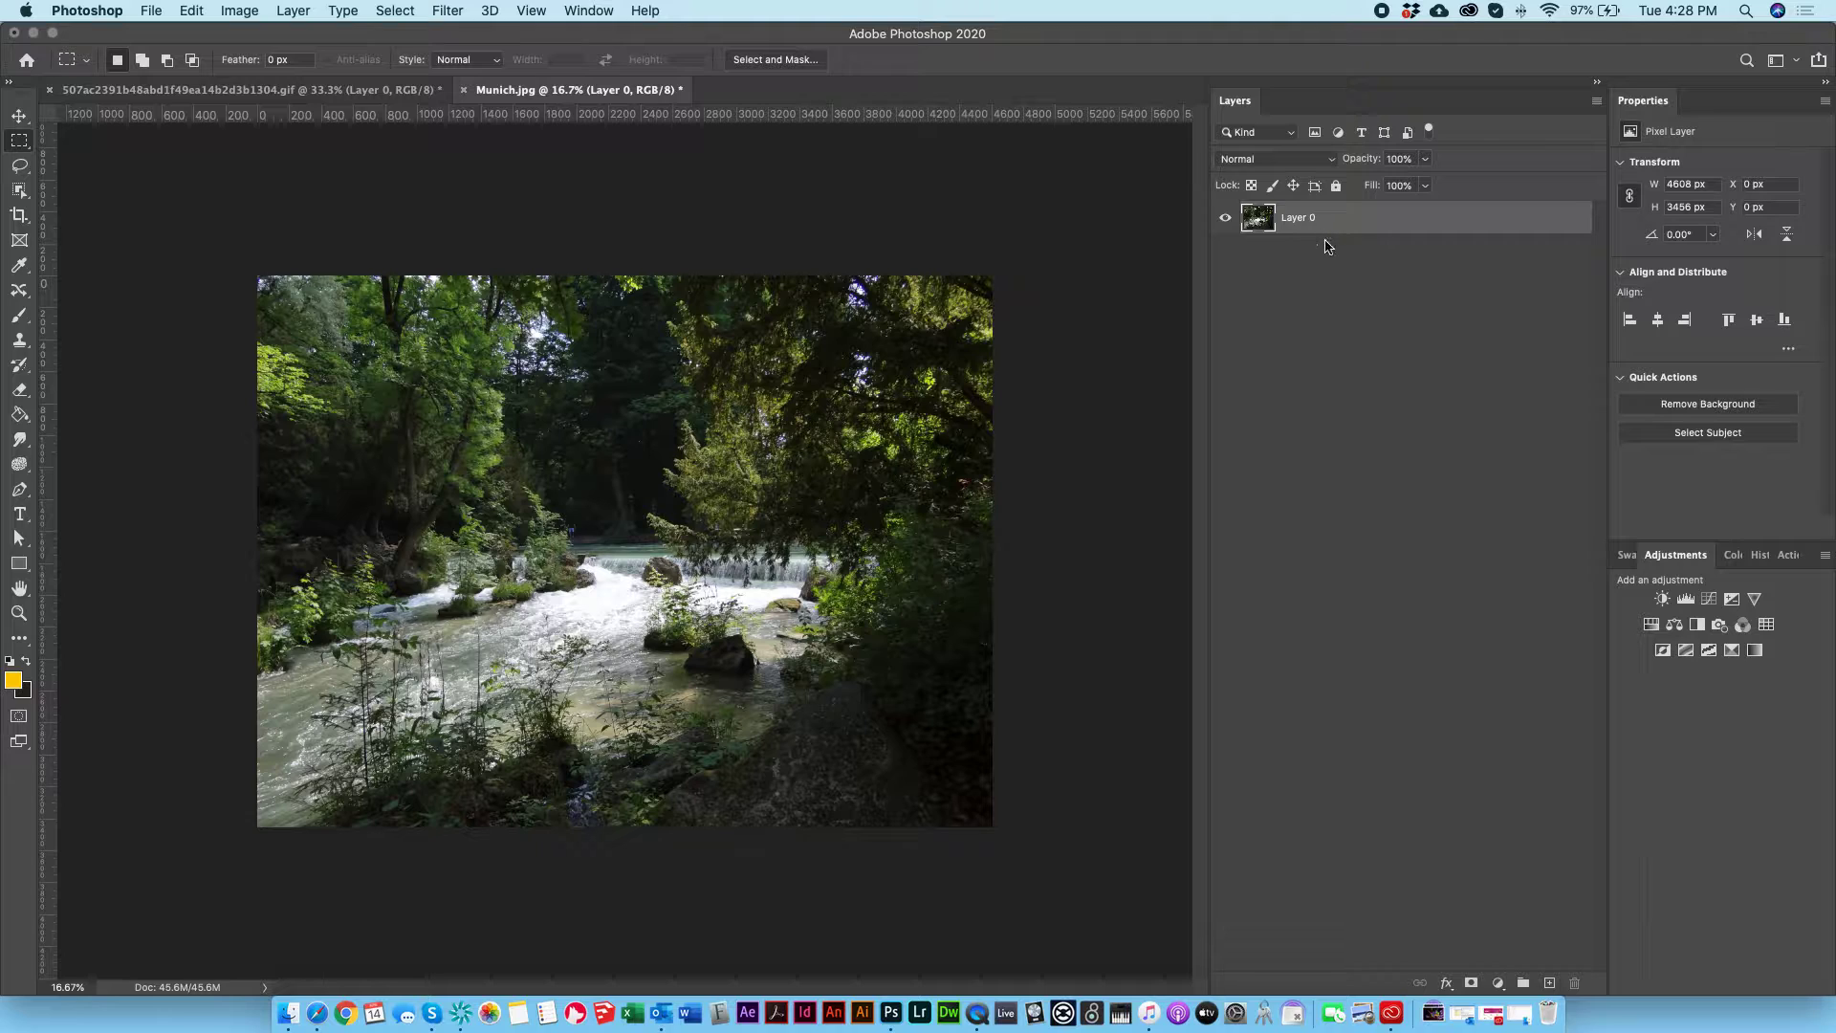
Step: Convert Layer 0 to a smart object and open it in the Camera Raw Filter
right_click(1452, 237)
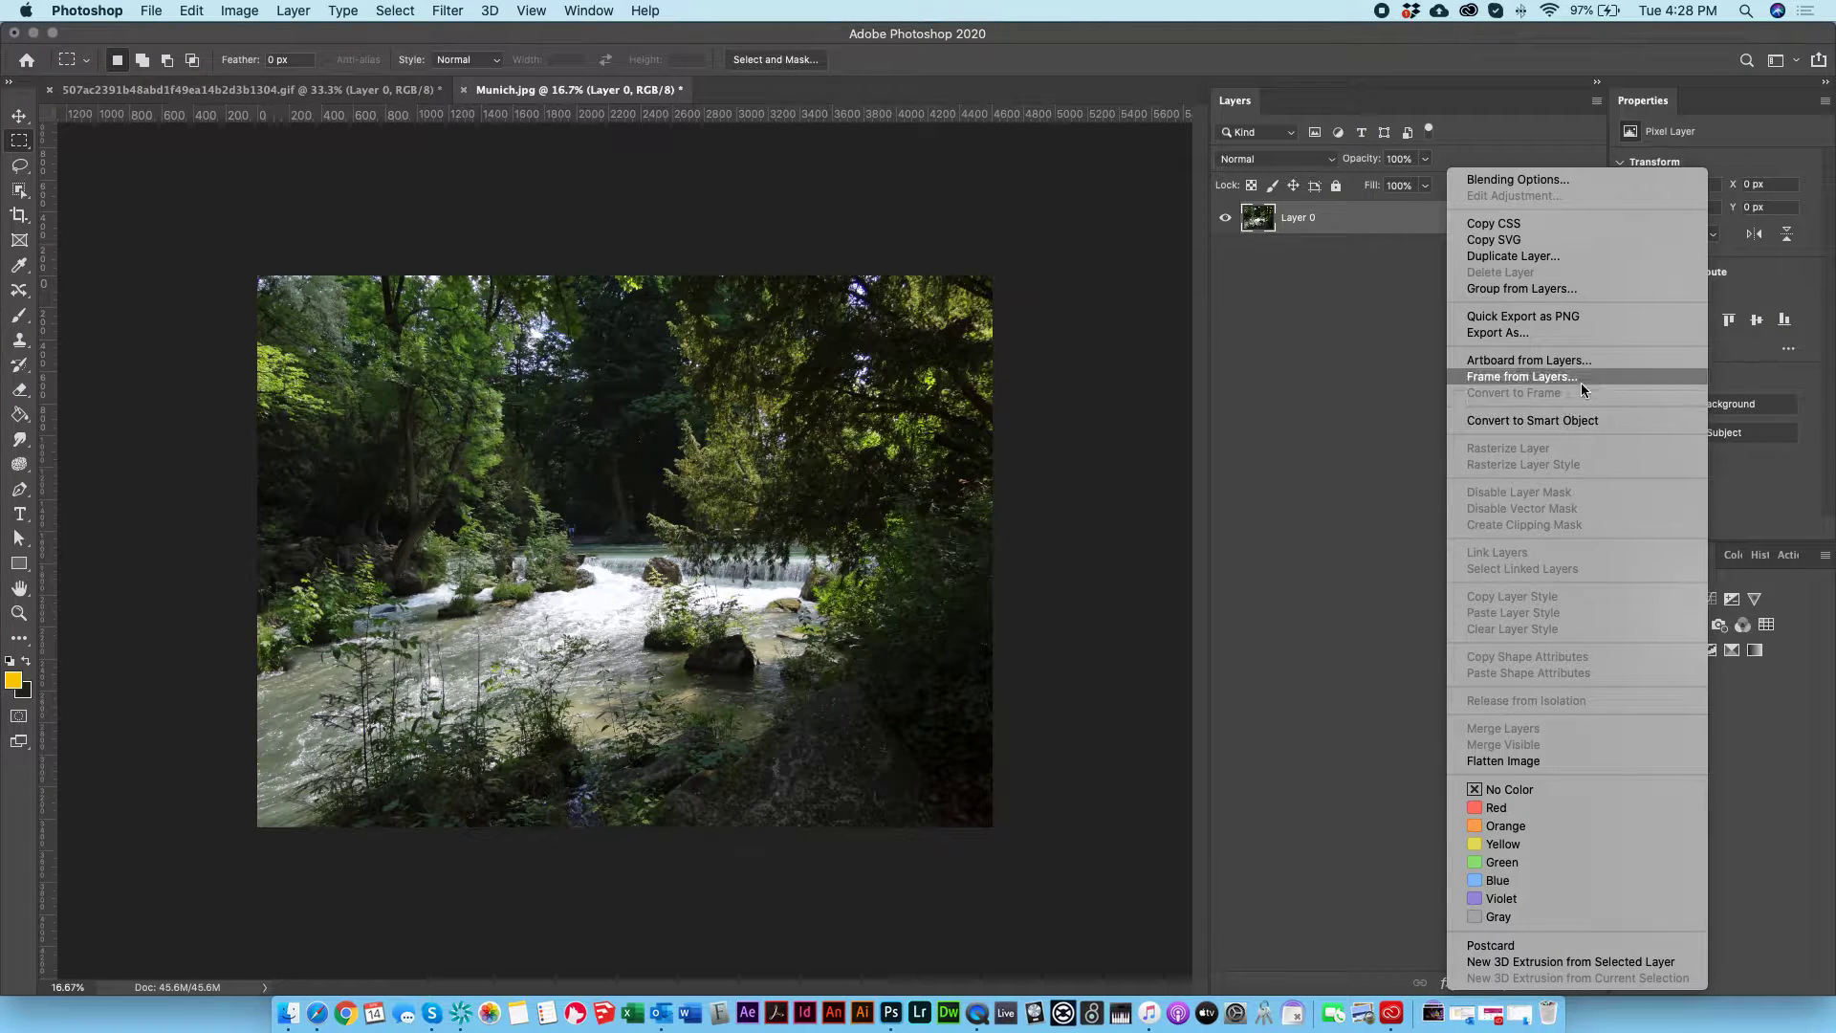
left_click(1558, 418)
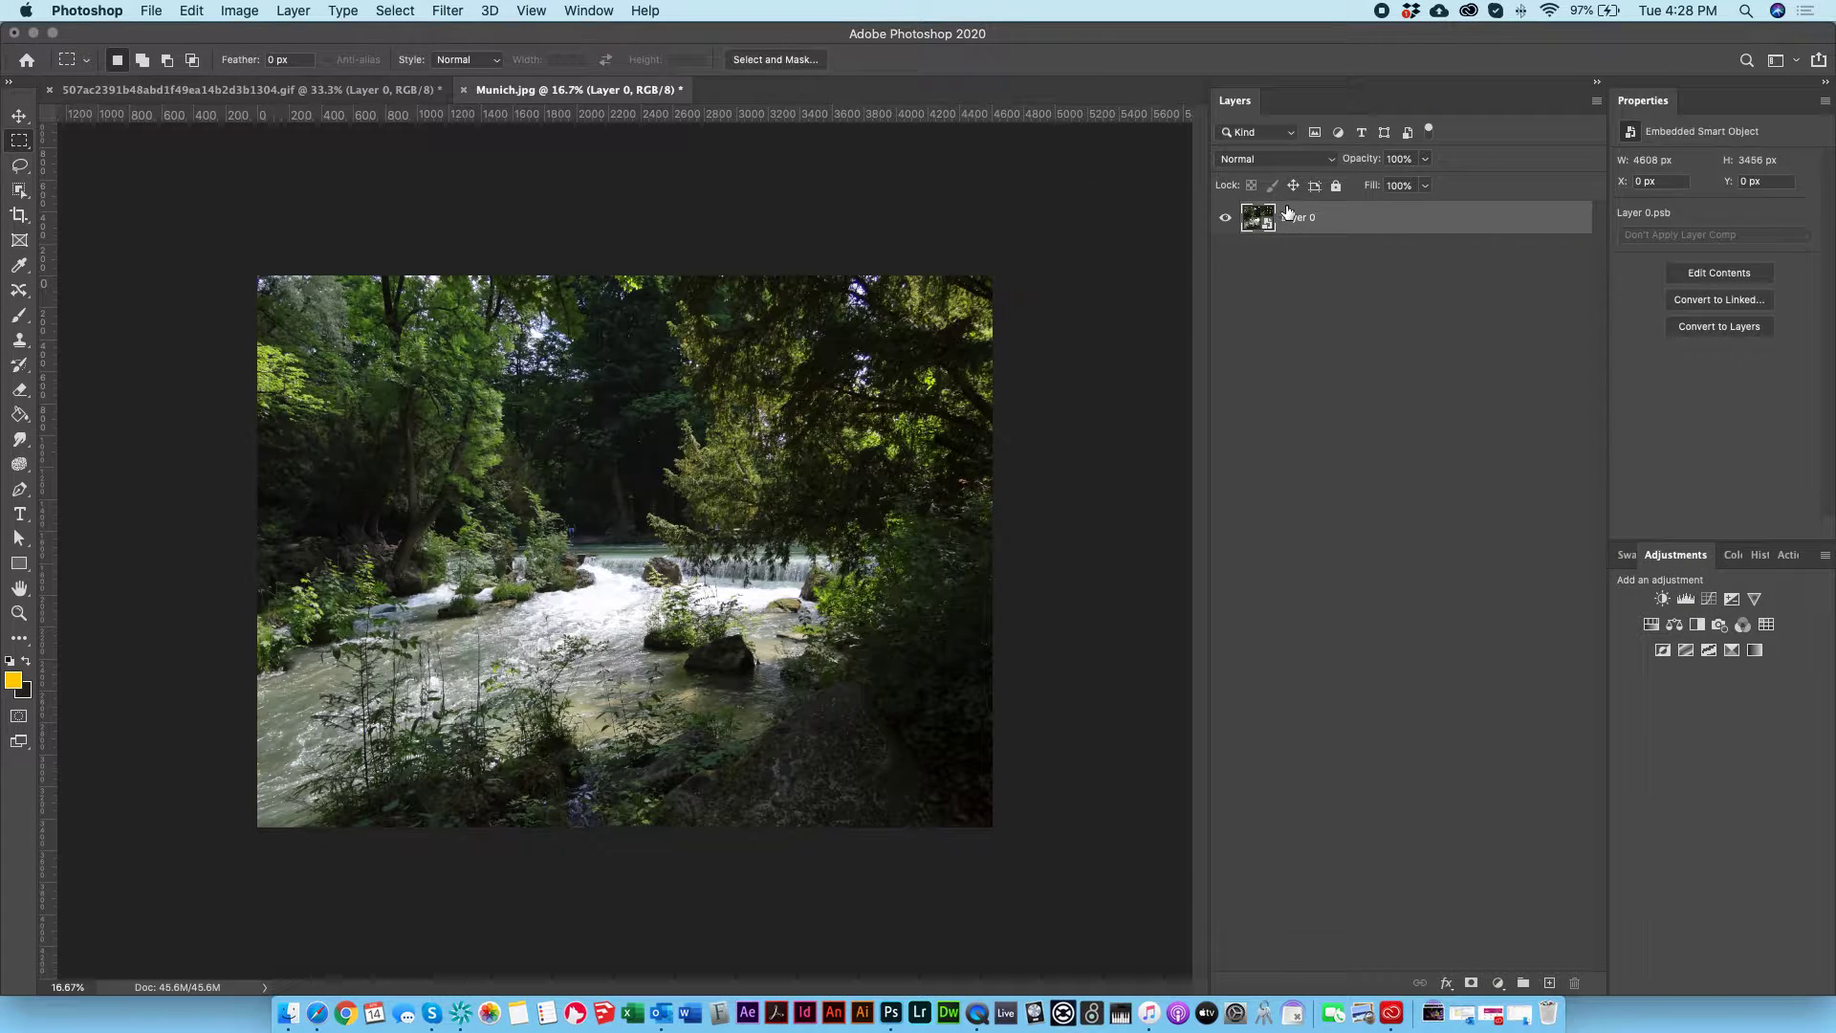
left_click(460, 11)
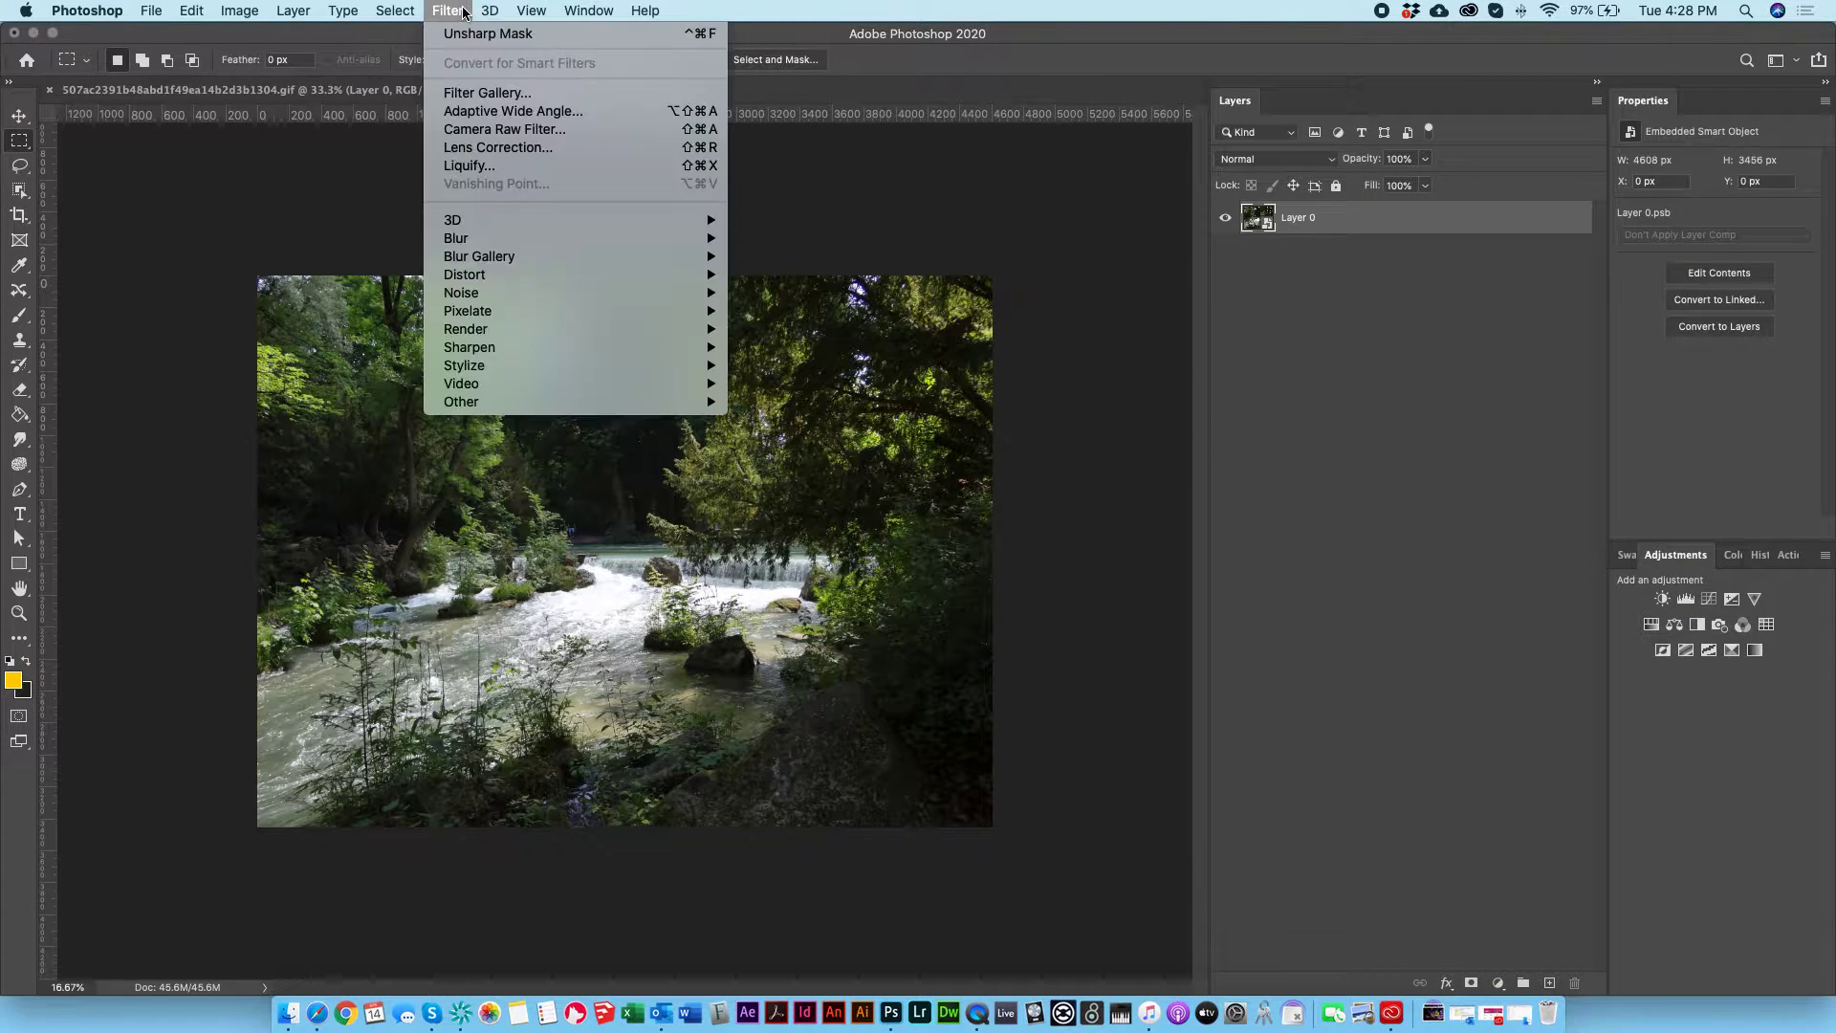
left_click(536, 135)
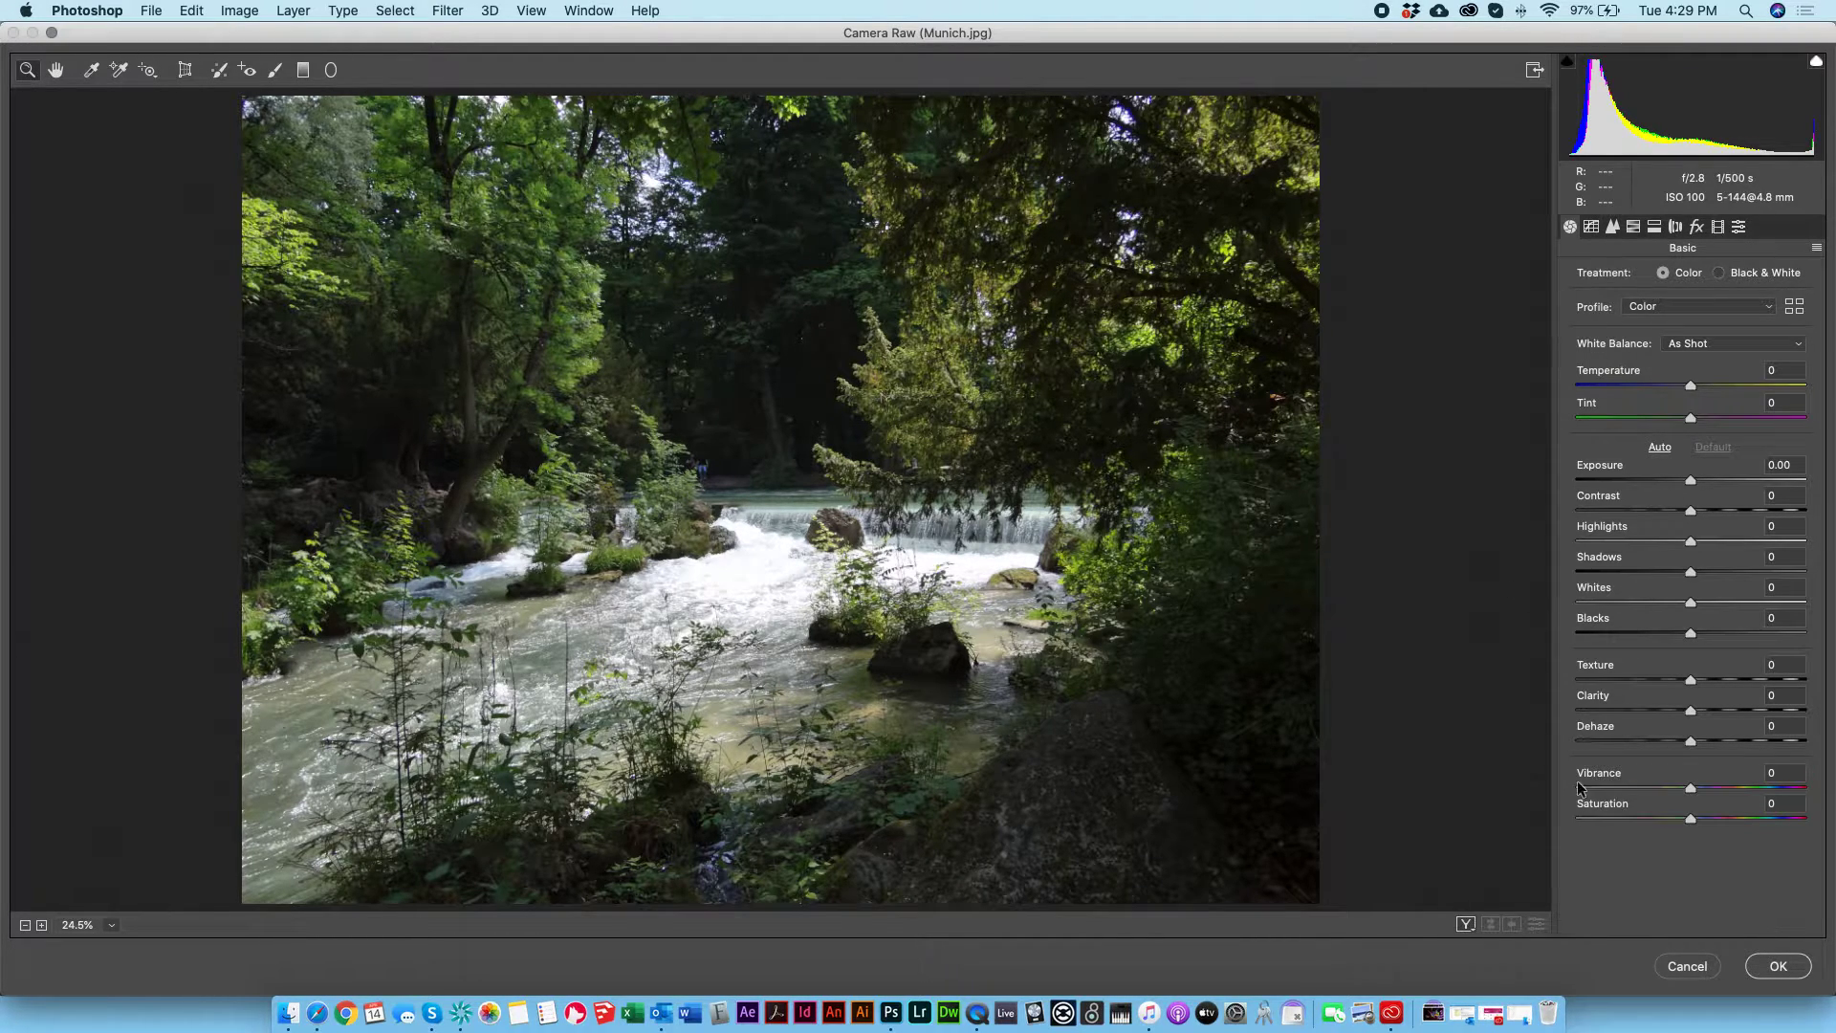
Step: Set Exposure to +0.55, Highlights to -5 and Shadows to +58 to brighten the photo's dark areas
left_click(1705, 479)
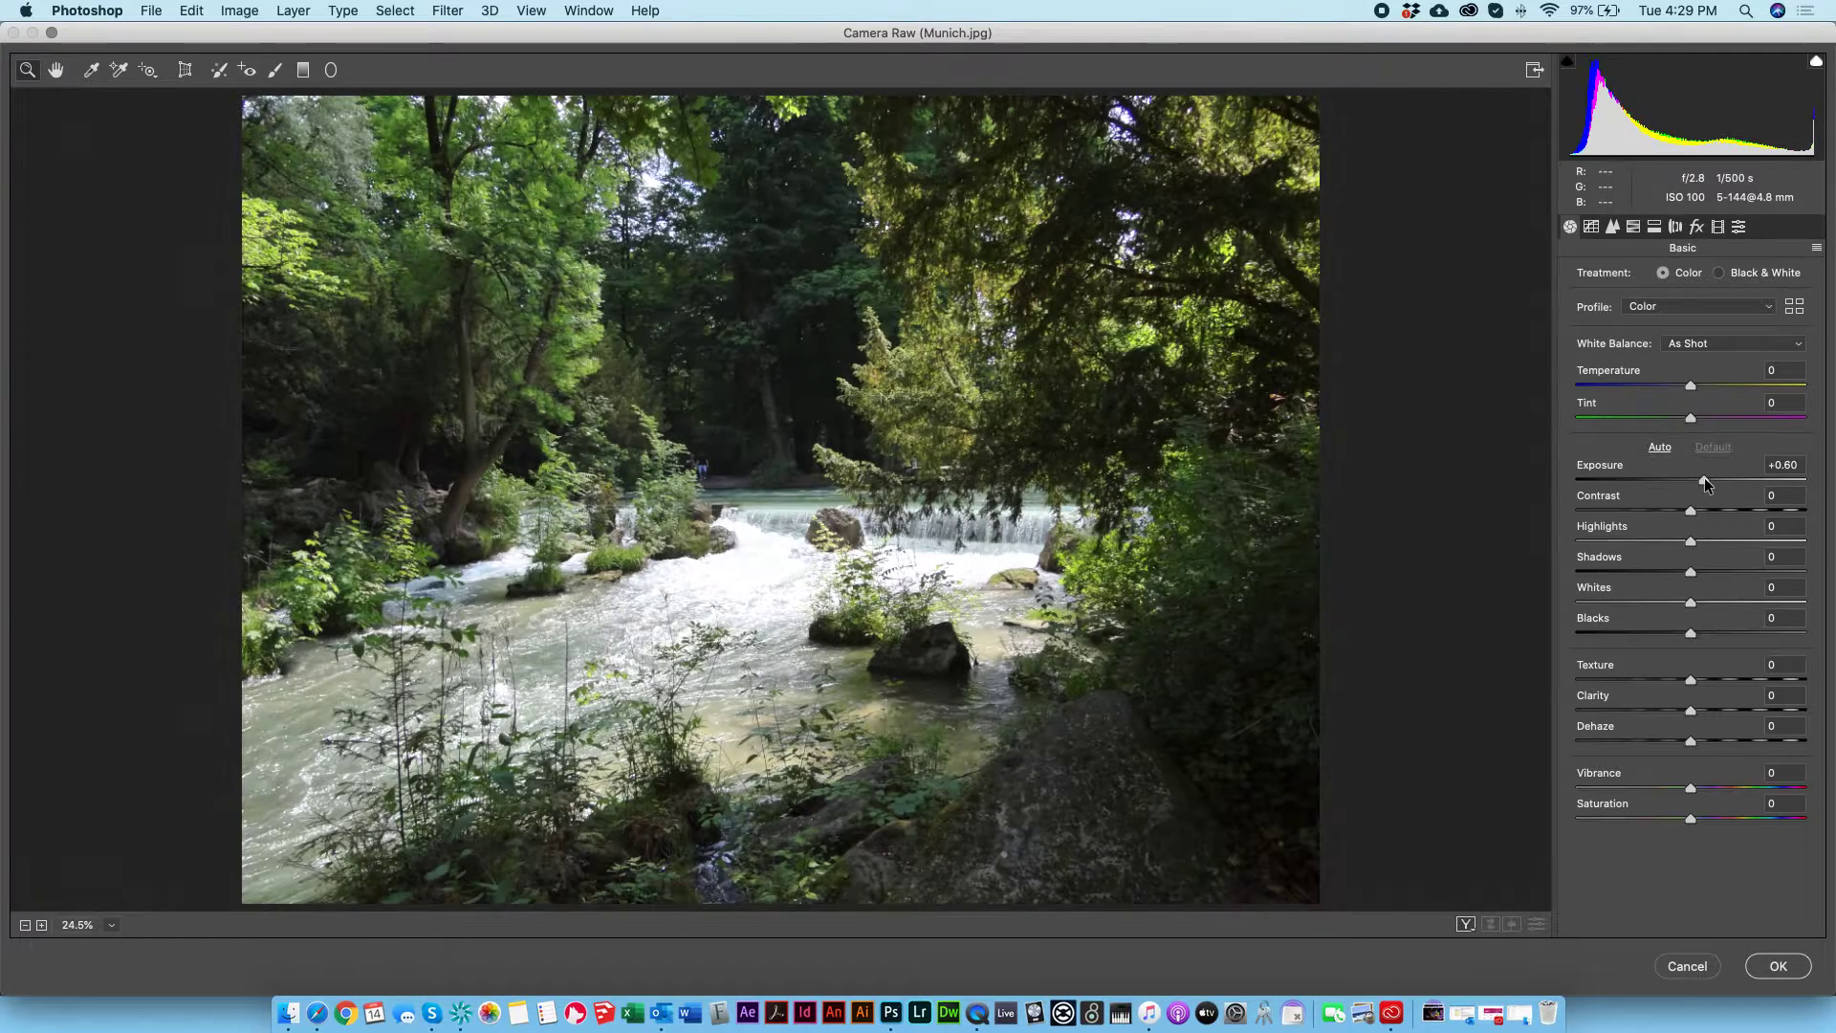
left_click(1701, 541)
left_click_drag(1702, 541, 1805, 541)
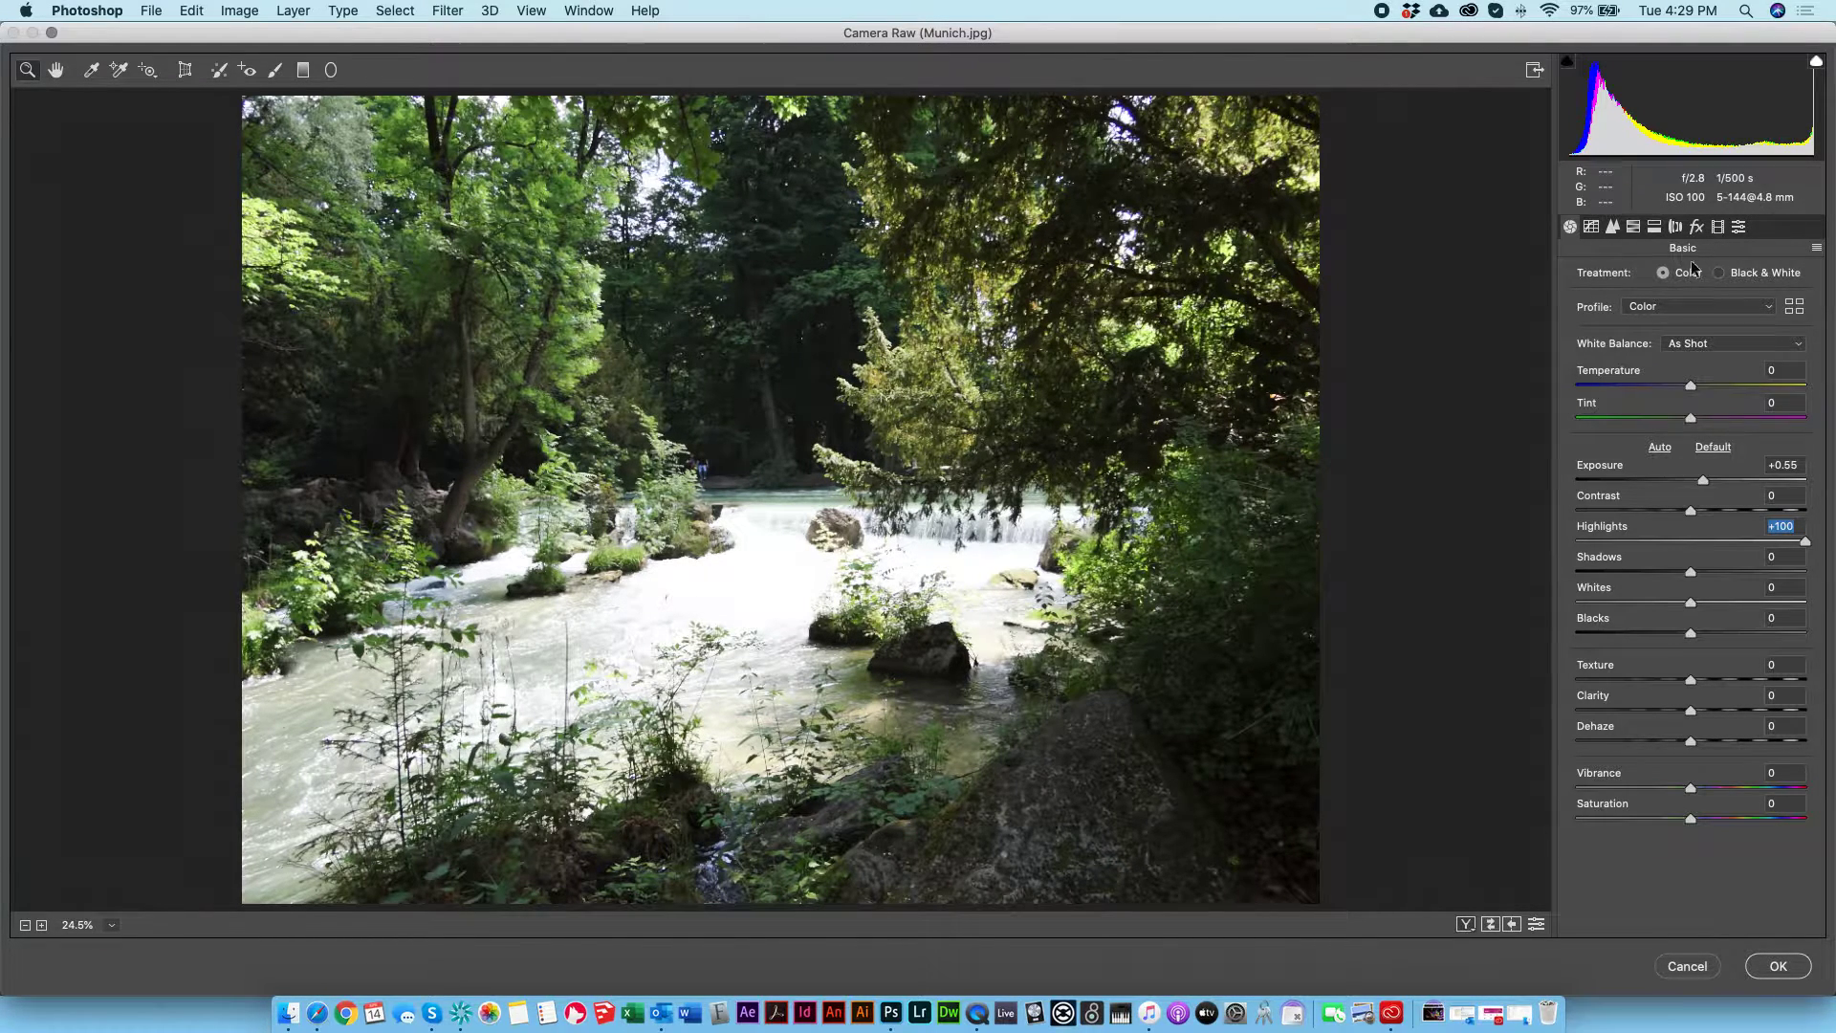
left_click_drag(1748, 542, 1457, 522)
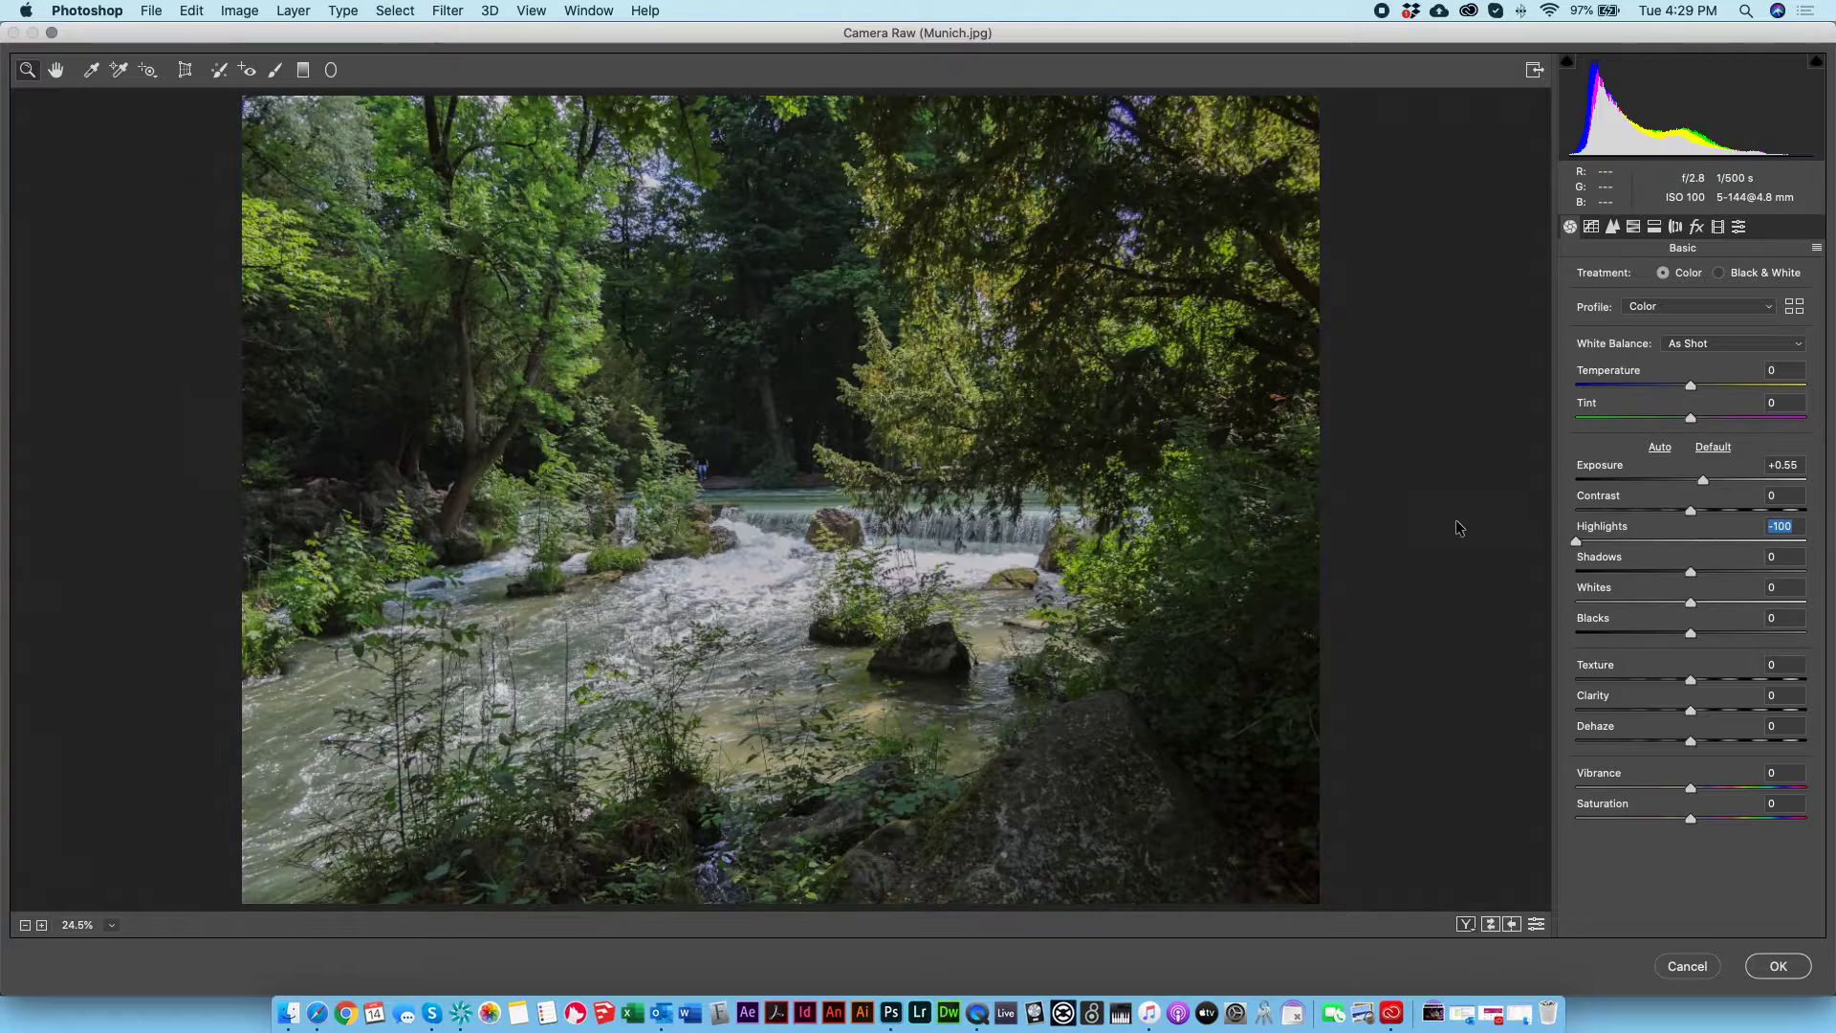
left_click_drag(1682, 537, 1758, 573)
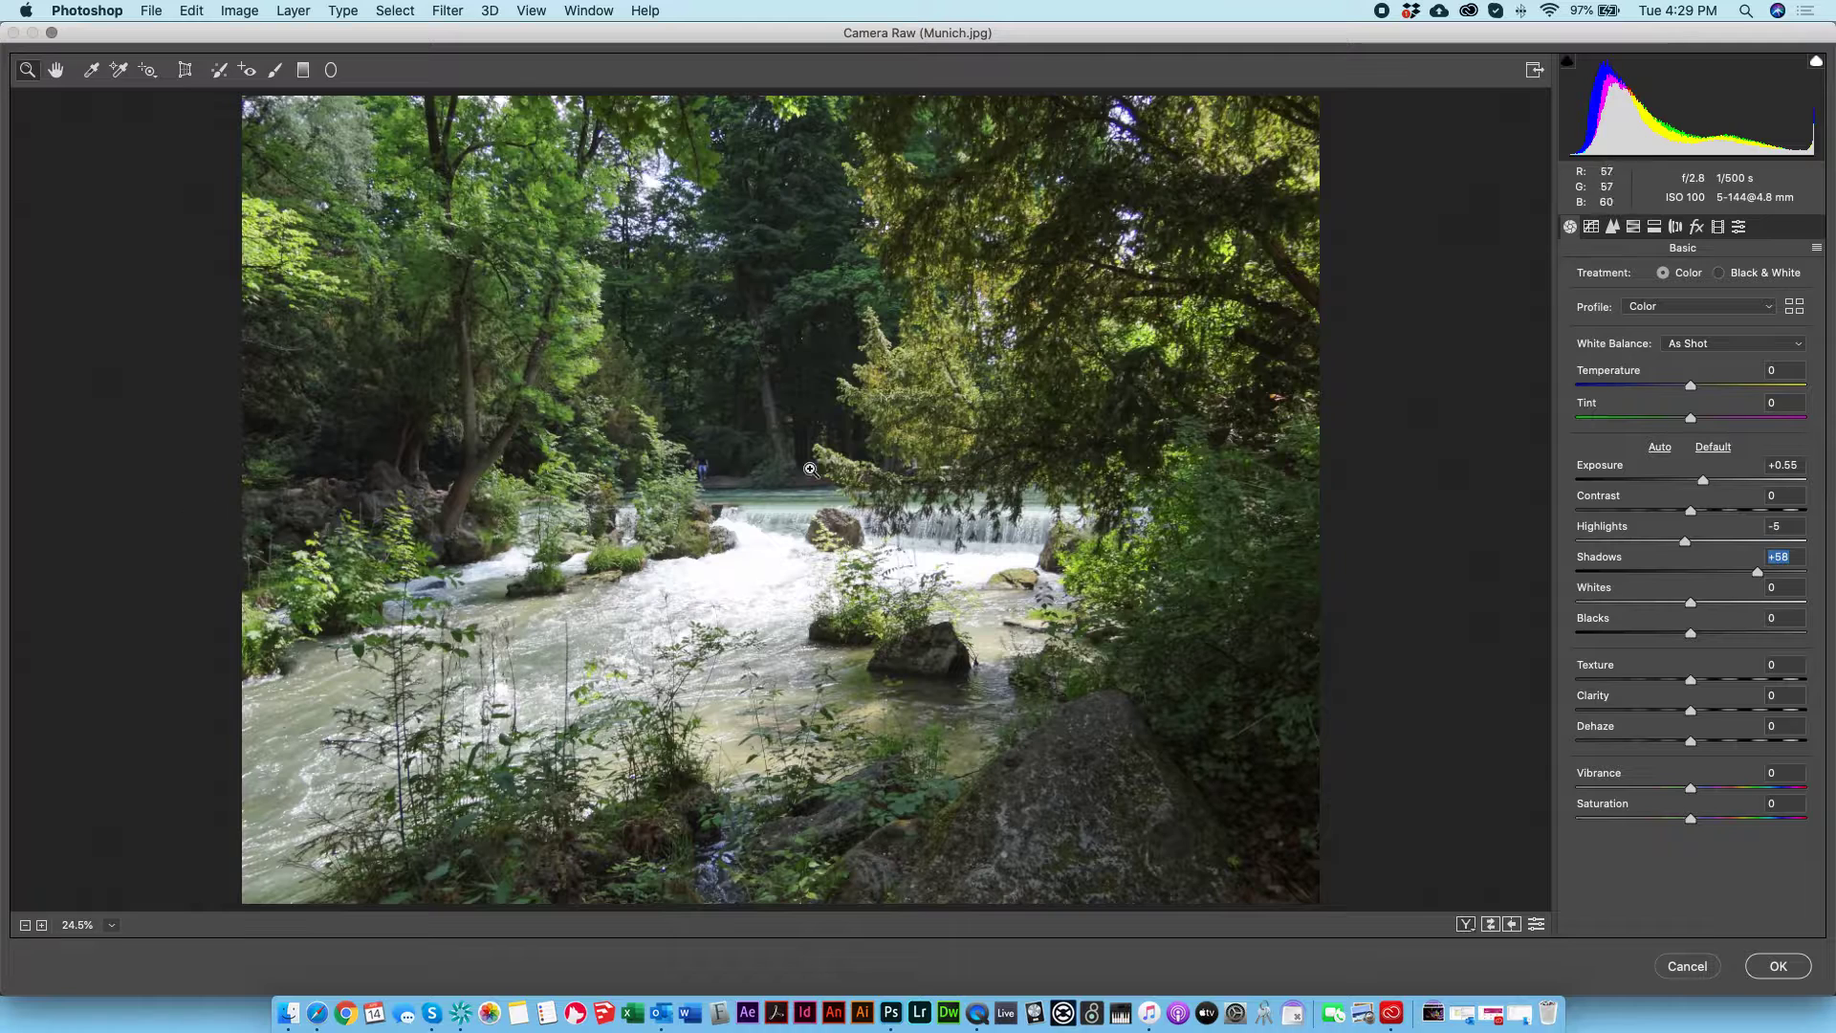
Step: Transform the photo with Rotate +0.2, Offset X 0.2 and a slight scale adjustment, and apply the Camera Raw filter
left_click(185, 69)
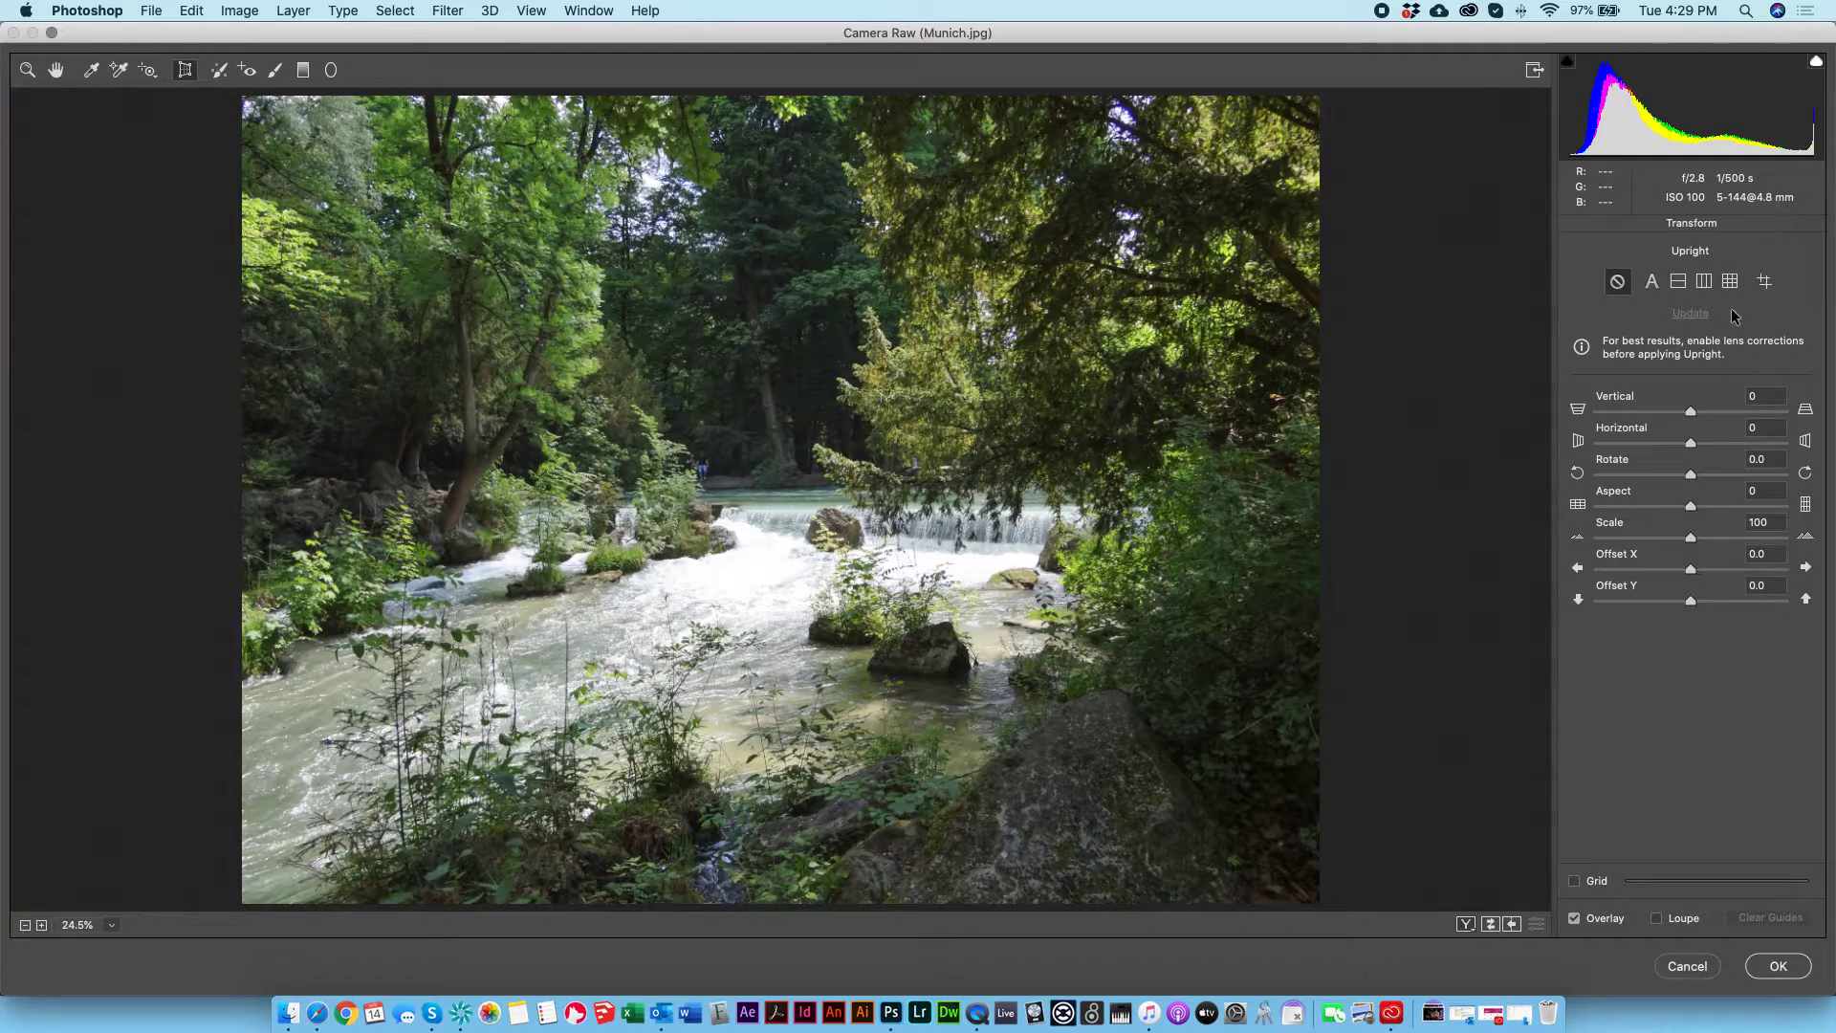
left_click_drag(1690, 478, 1692, 483)
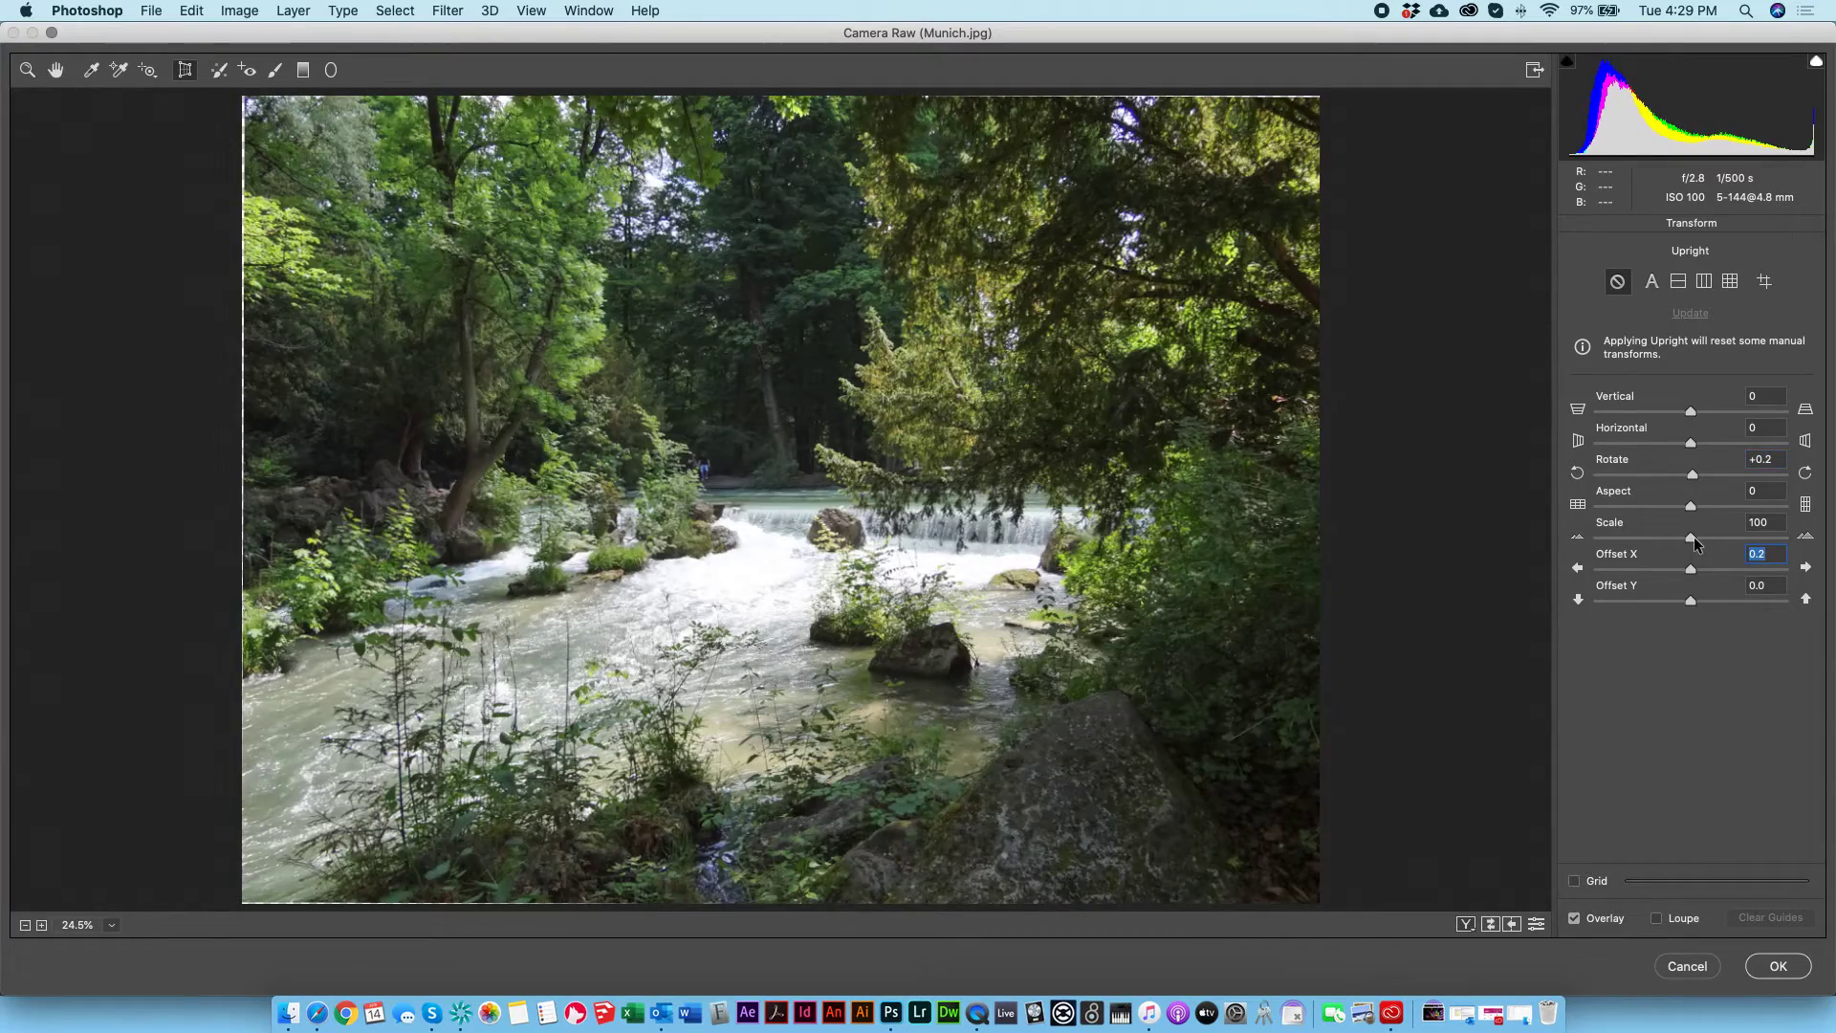
left_click(1694, 536)
left_click(1777, 966)
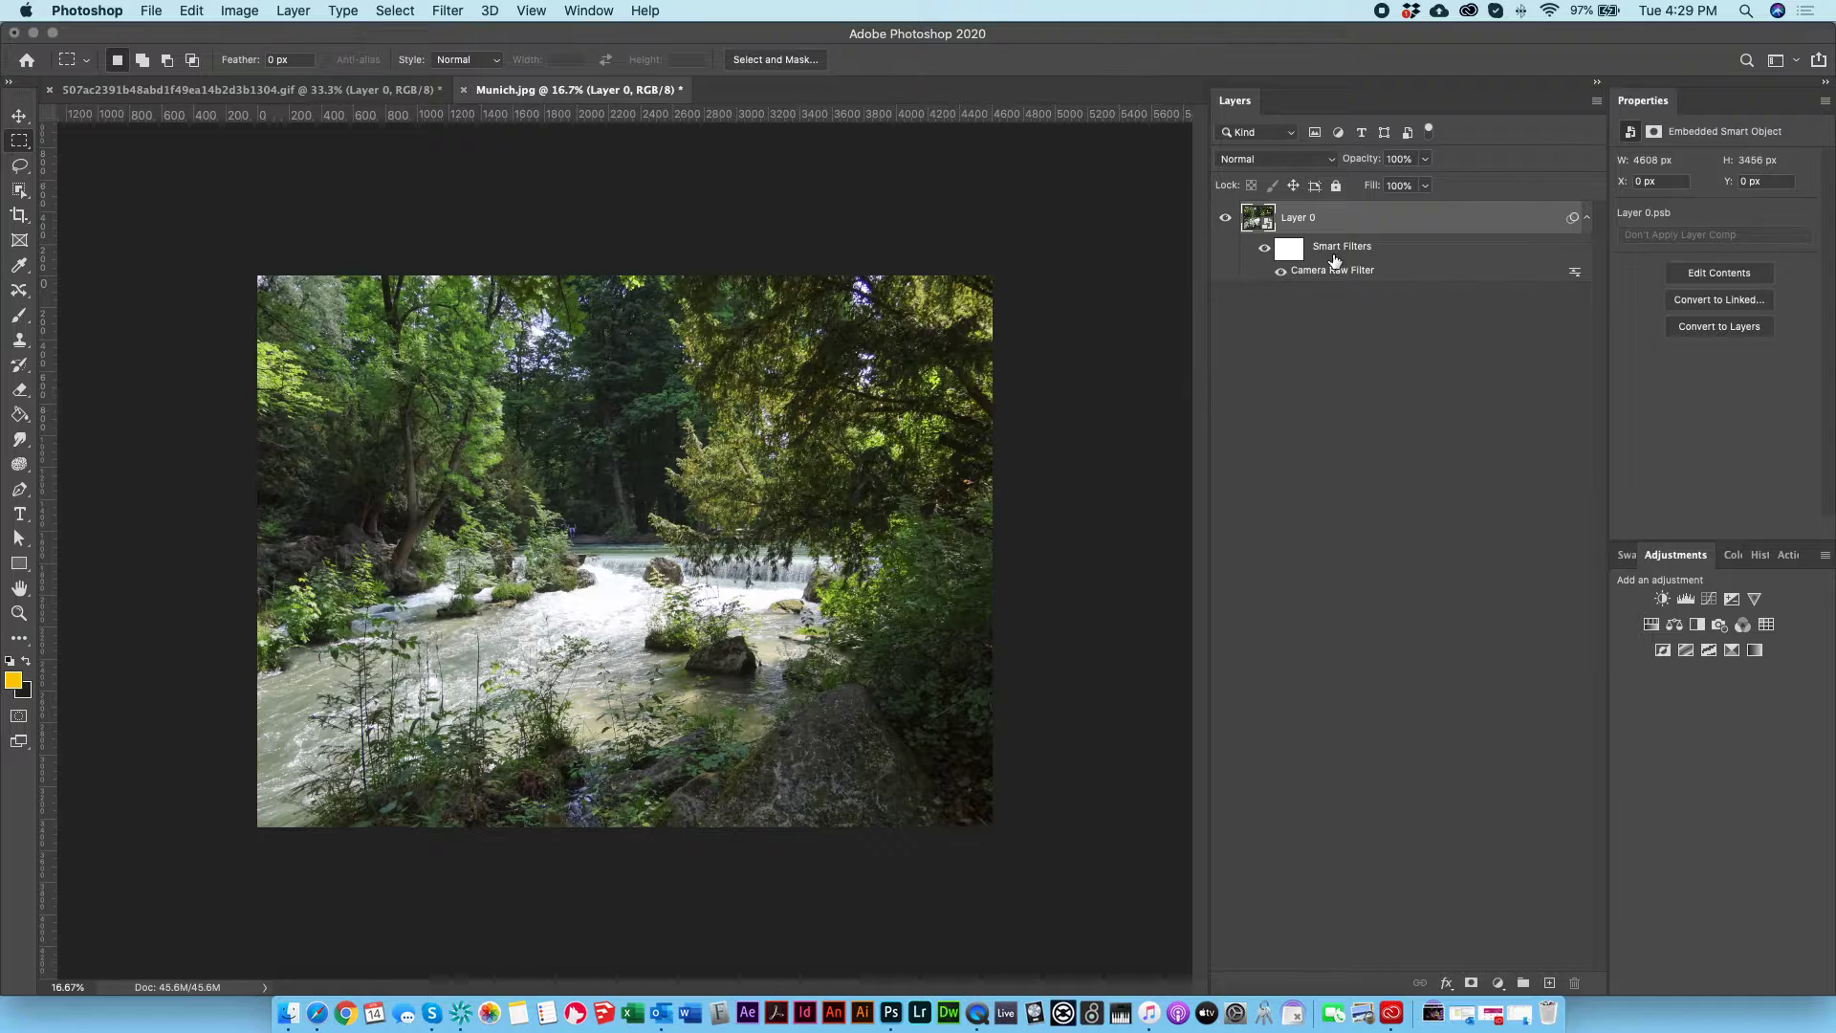
Step: Reopen Layer 0's Camera Raw smart filter and set Whites to -31, Blacks to -32, Temperature to +11 and Tint to +14
double_click(1344, 272)
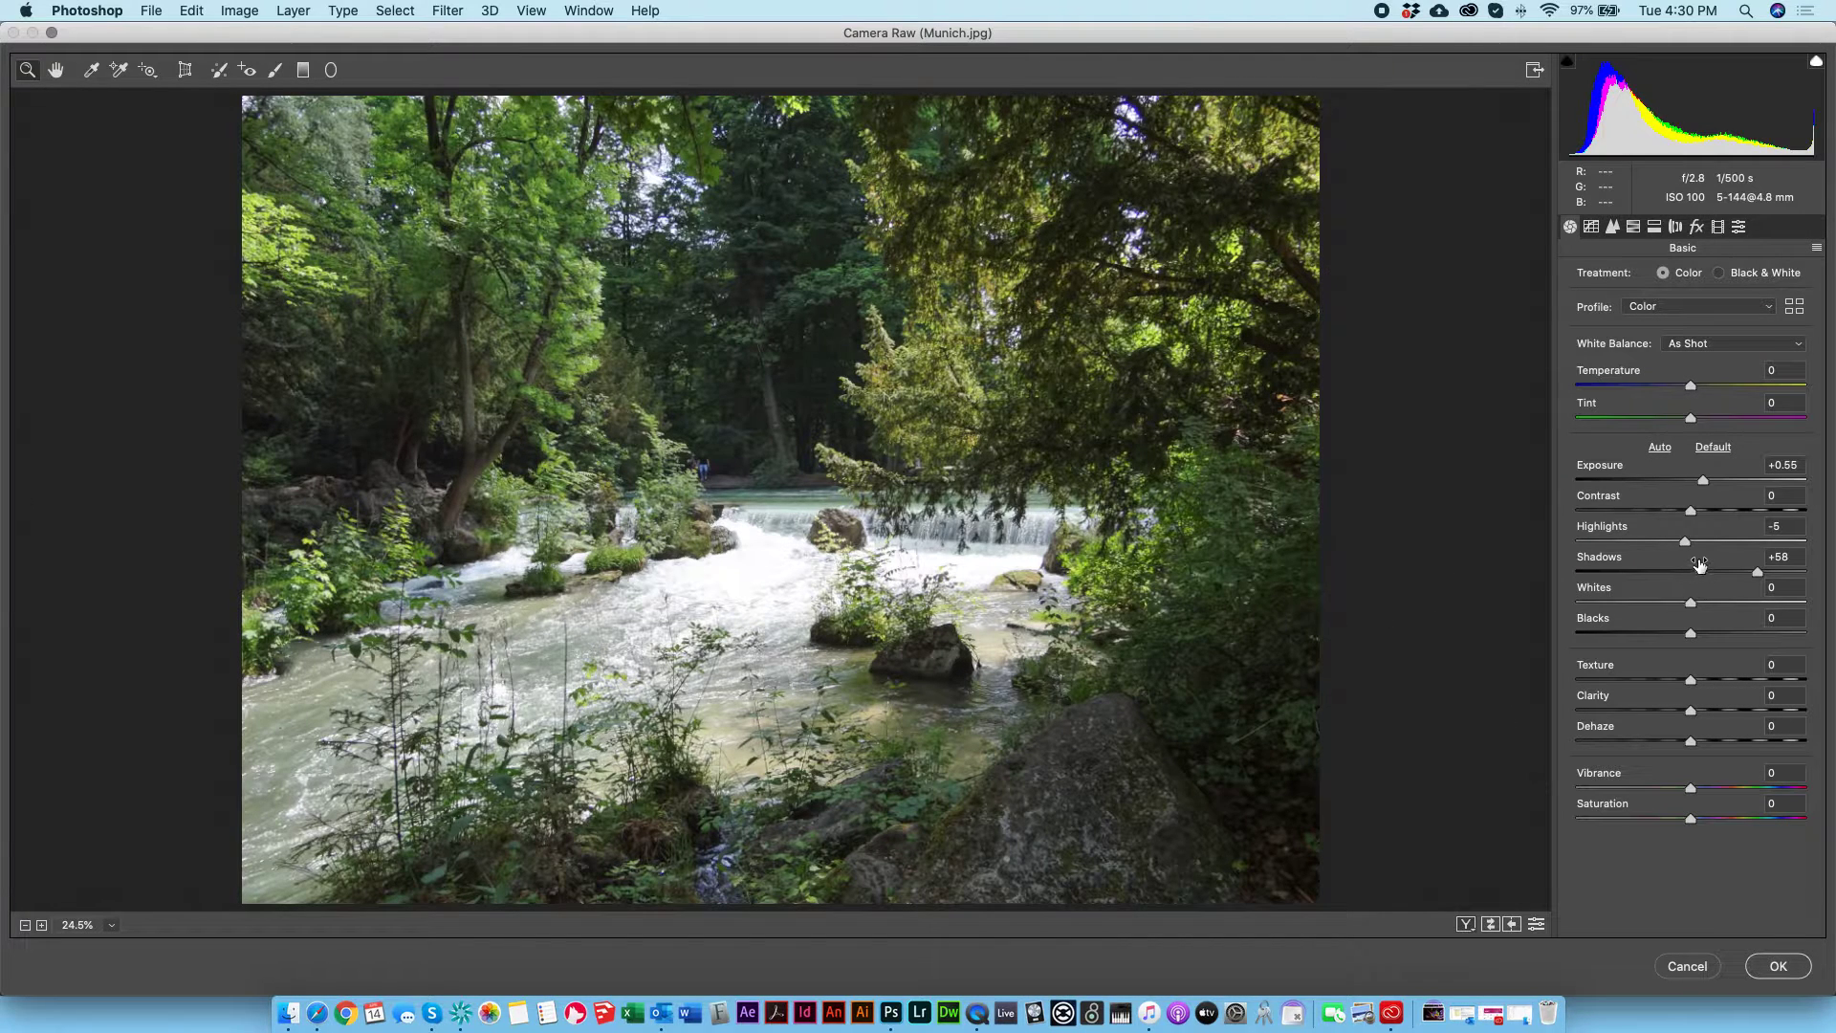
left_click_drag(1689, 605, 1657, 648)
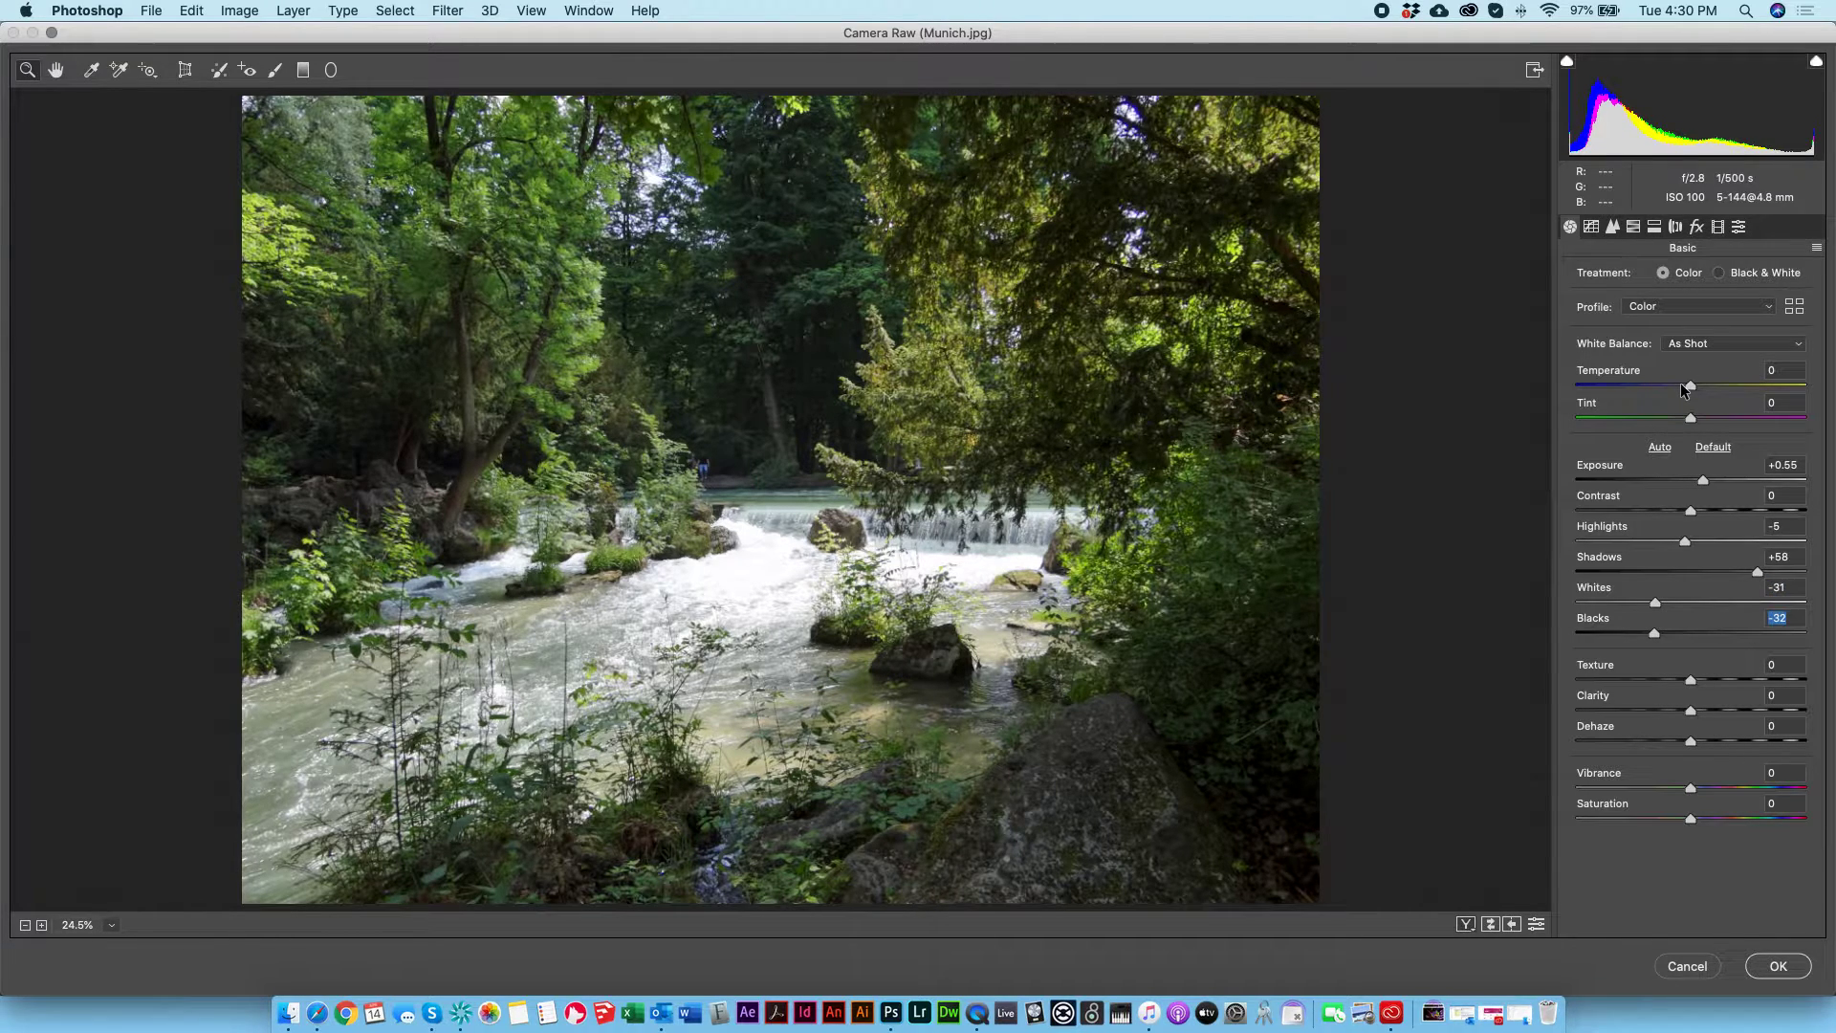
left_click_drag(1683, 388, 1537, 407)
left_click_drag(1428, 430, 1705, 407)
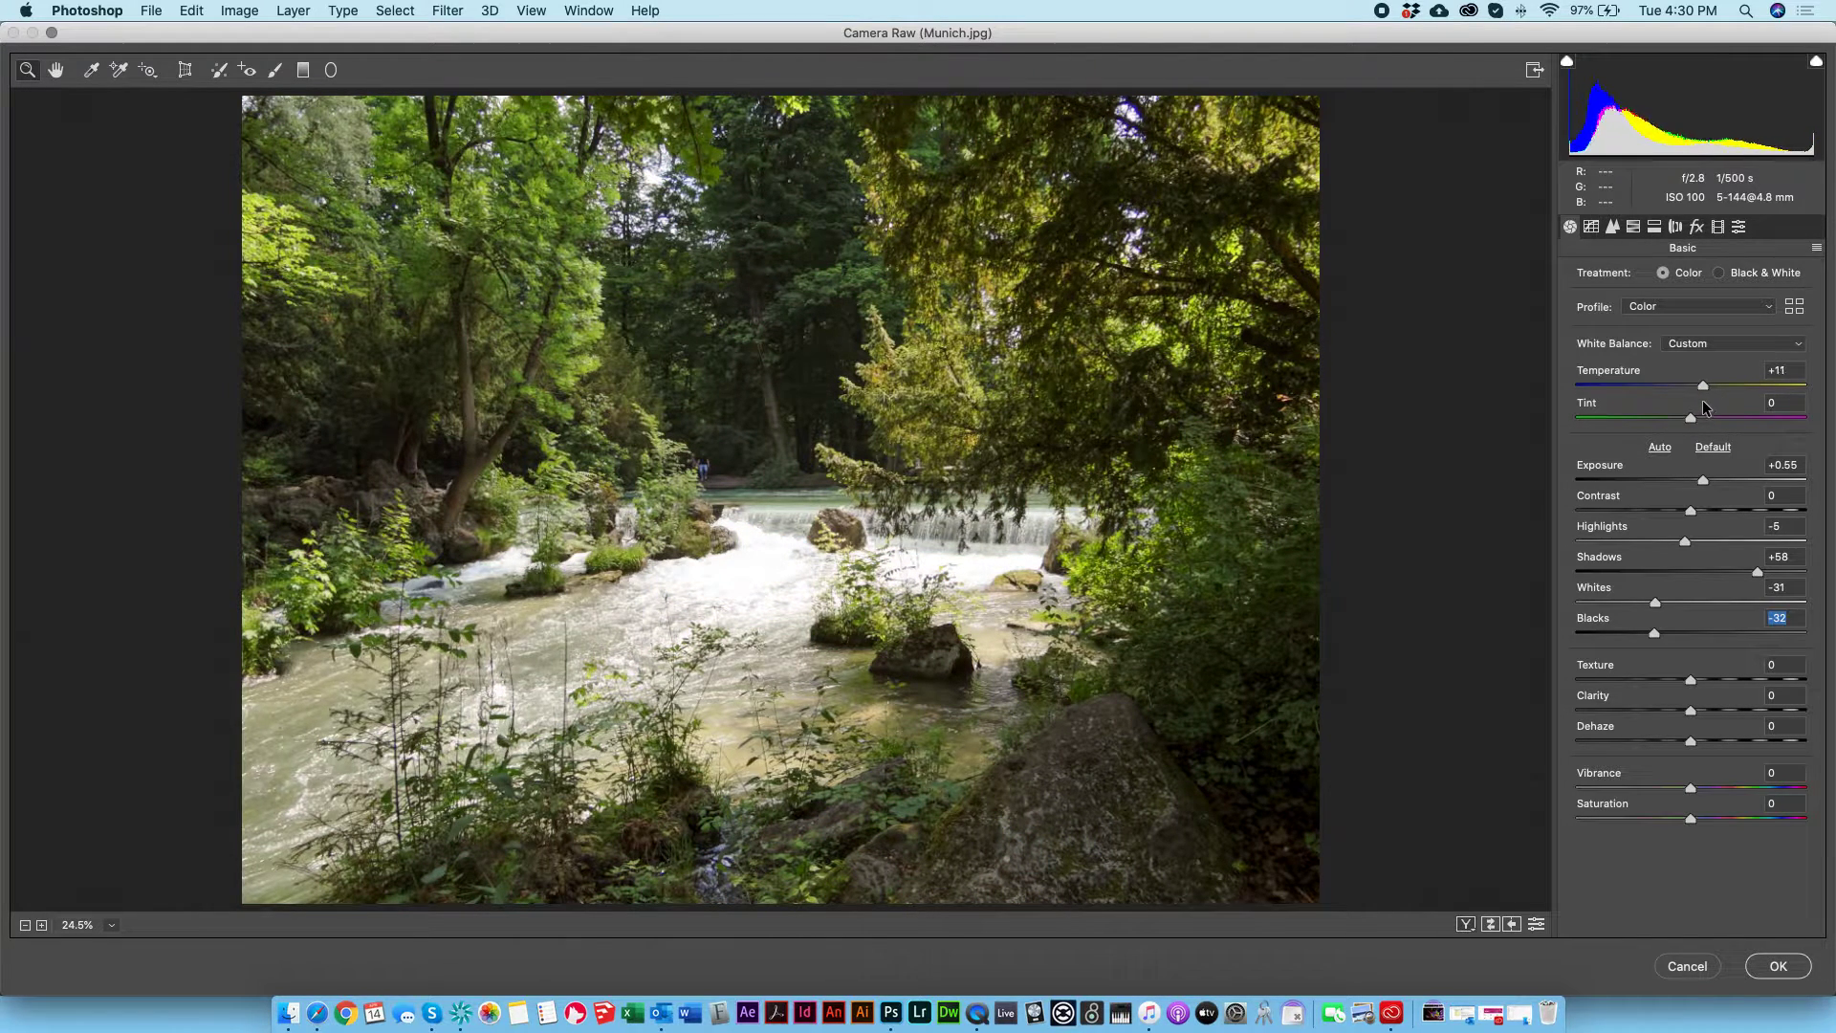
left_click(1702, 400)
mouse_move(1685, 418)
left_mouse_down()
mouse_move(1525, 430)
mouse_move(1746, 398)
mouse_move(1537, 399)
mouse_move(1821, 413)
mouse_move(1667, 415)
mouse_move(1713, 402)
left_mouse_up()
Step: Try Texture at +100 and Clarity at +100, resetting each to 0
left_click_drag(1691, 681, 1808, 680)
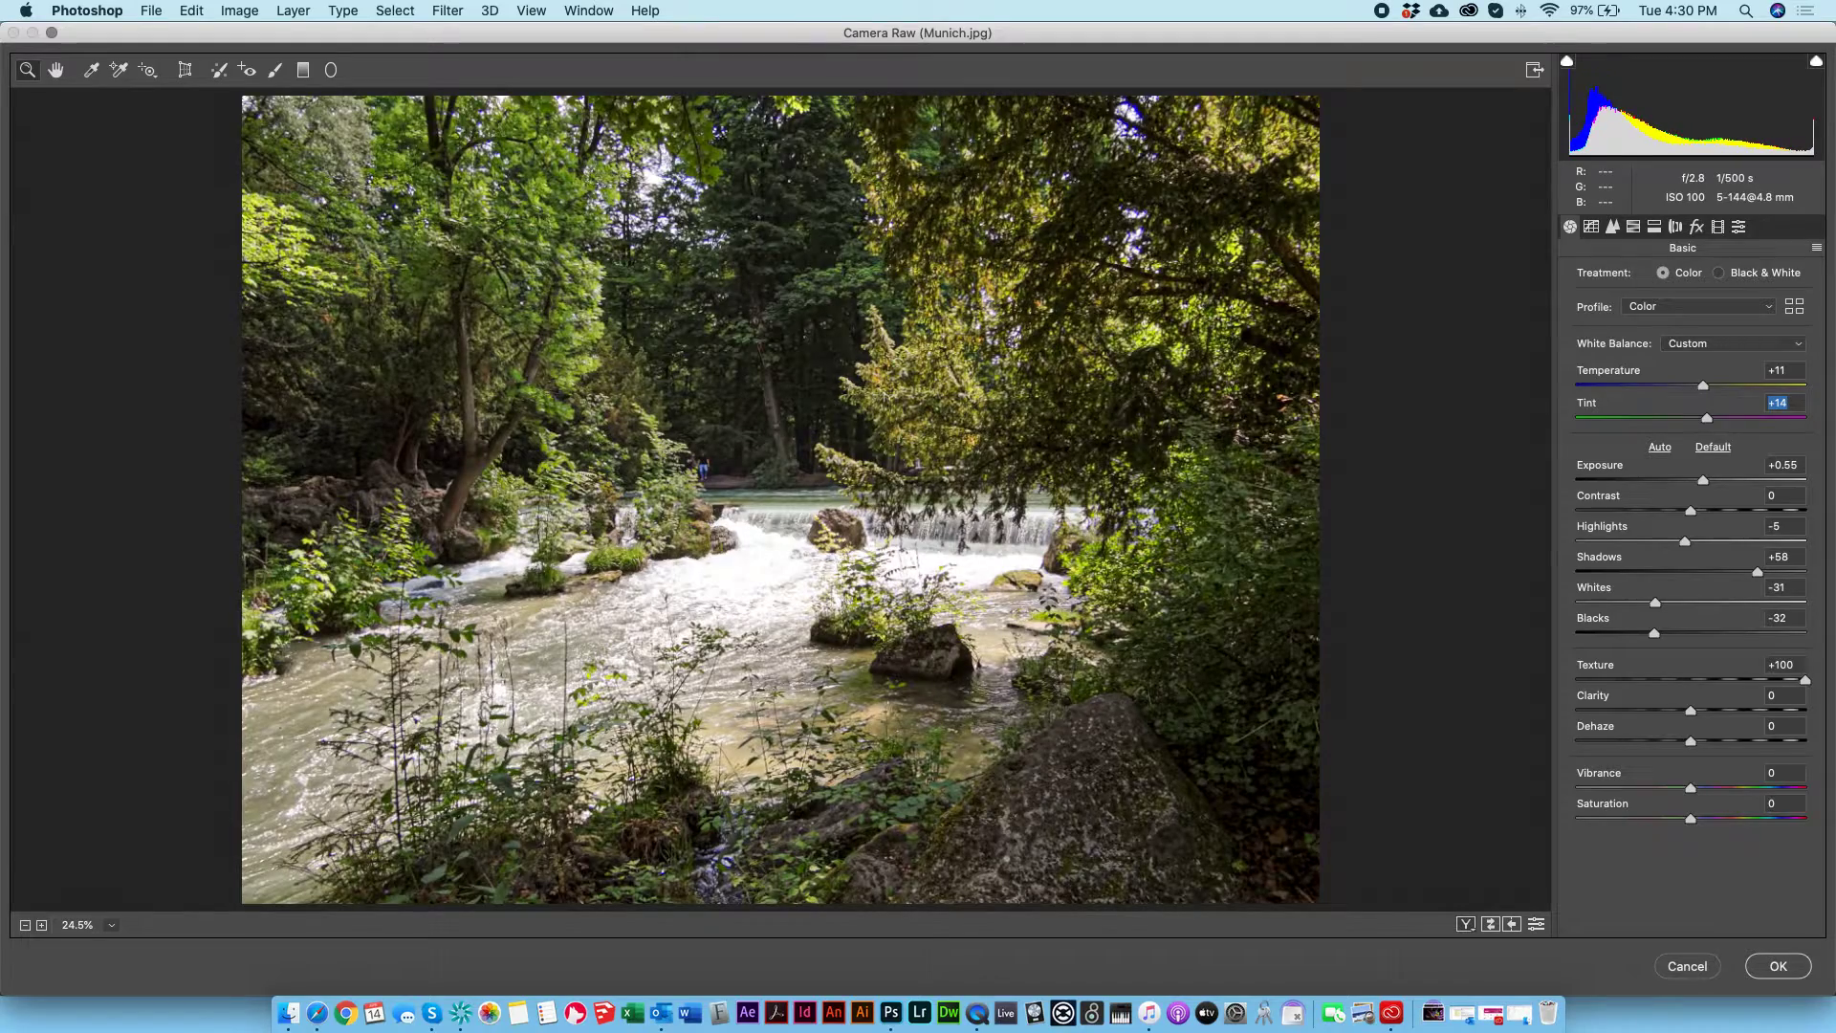
mouse_move(1805, 680)
left_mouse_down()
mouse_move(1480, 653)
mouse_move(1725, 626)
mouse_move(1806, 680)
left_mouse_up()
double_click(1806, 680)
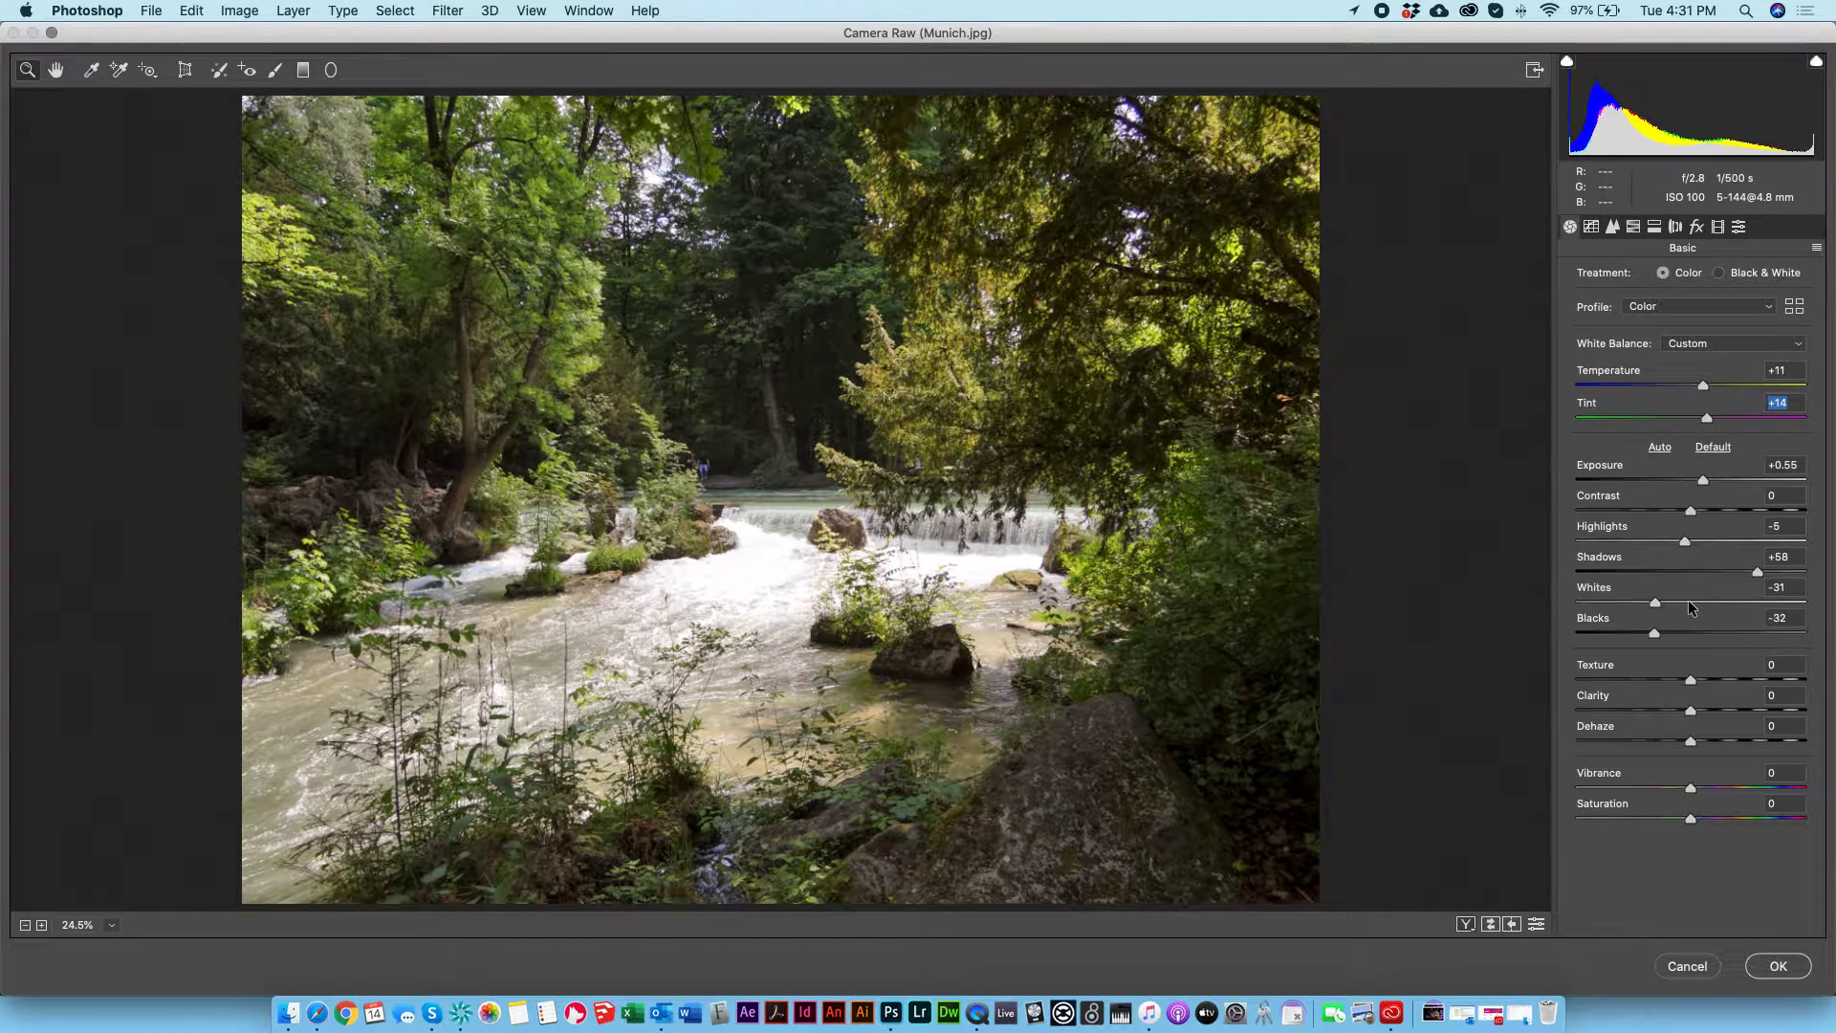
left_click_drag(1691, 710, 1832, 706)
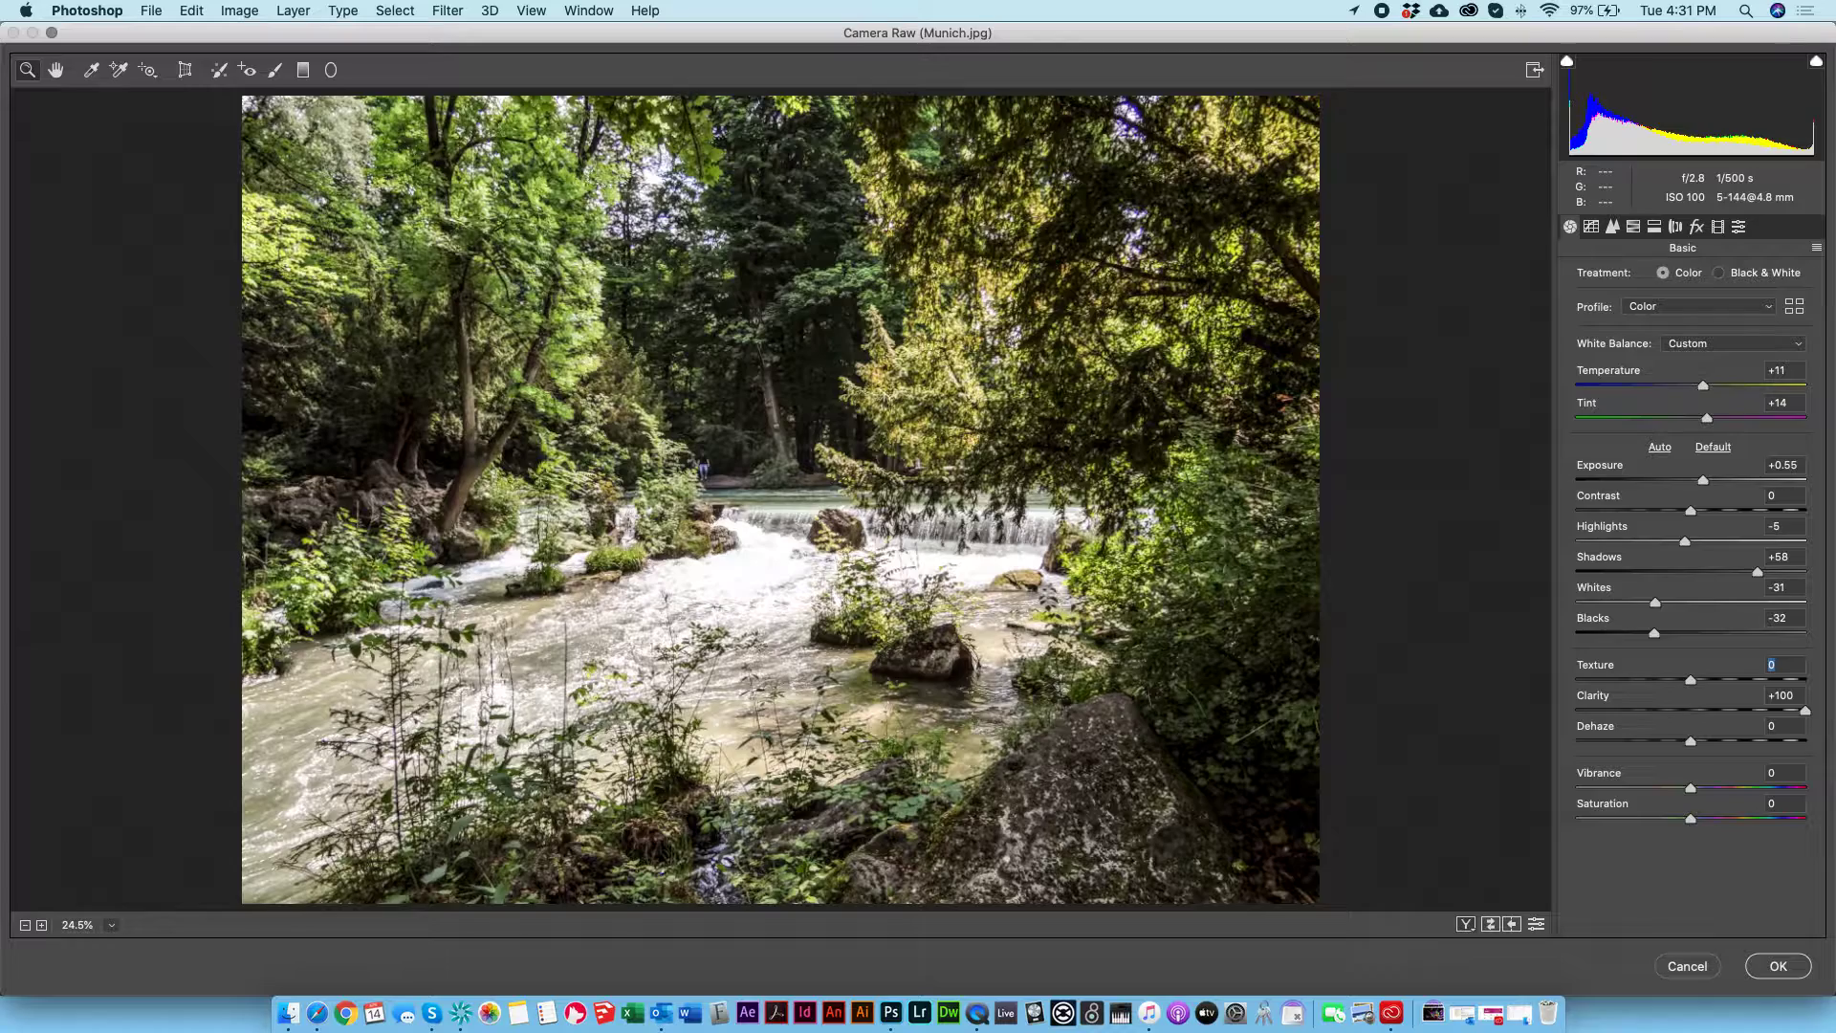
double_click(1805, 710)
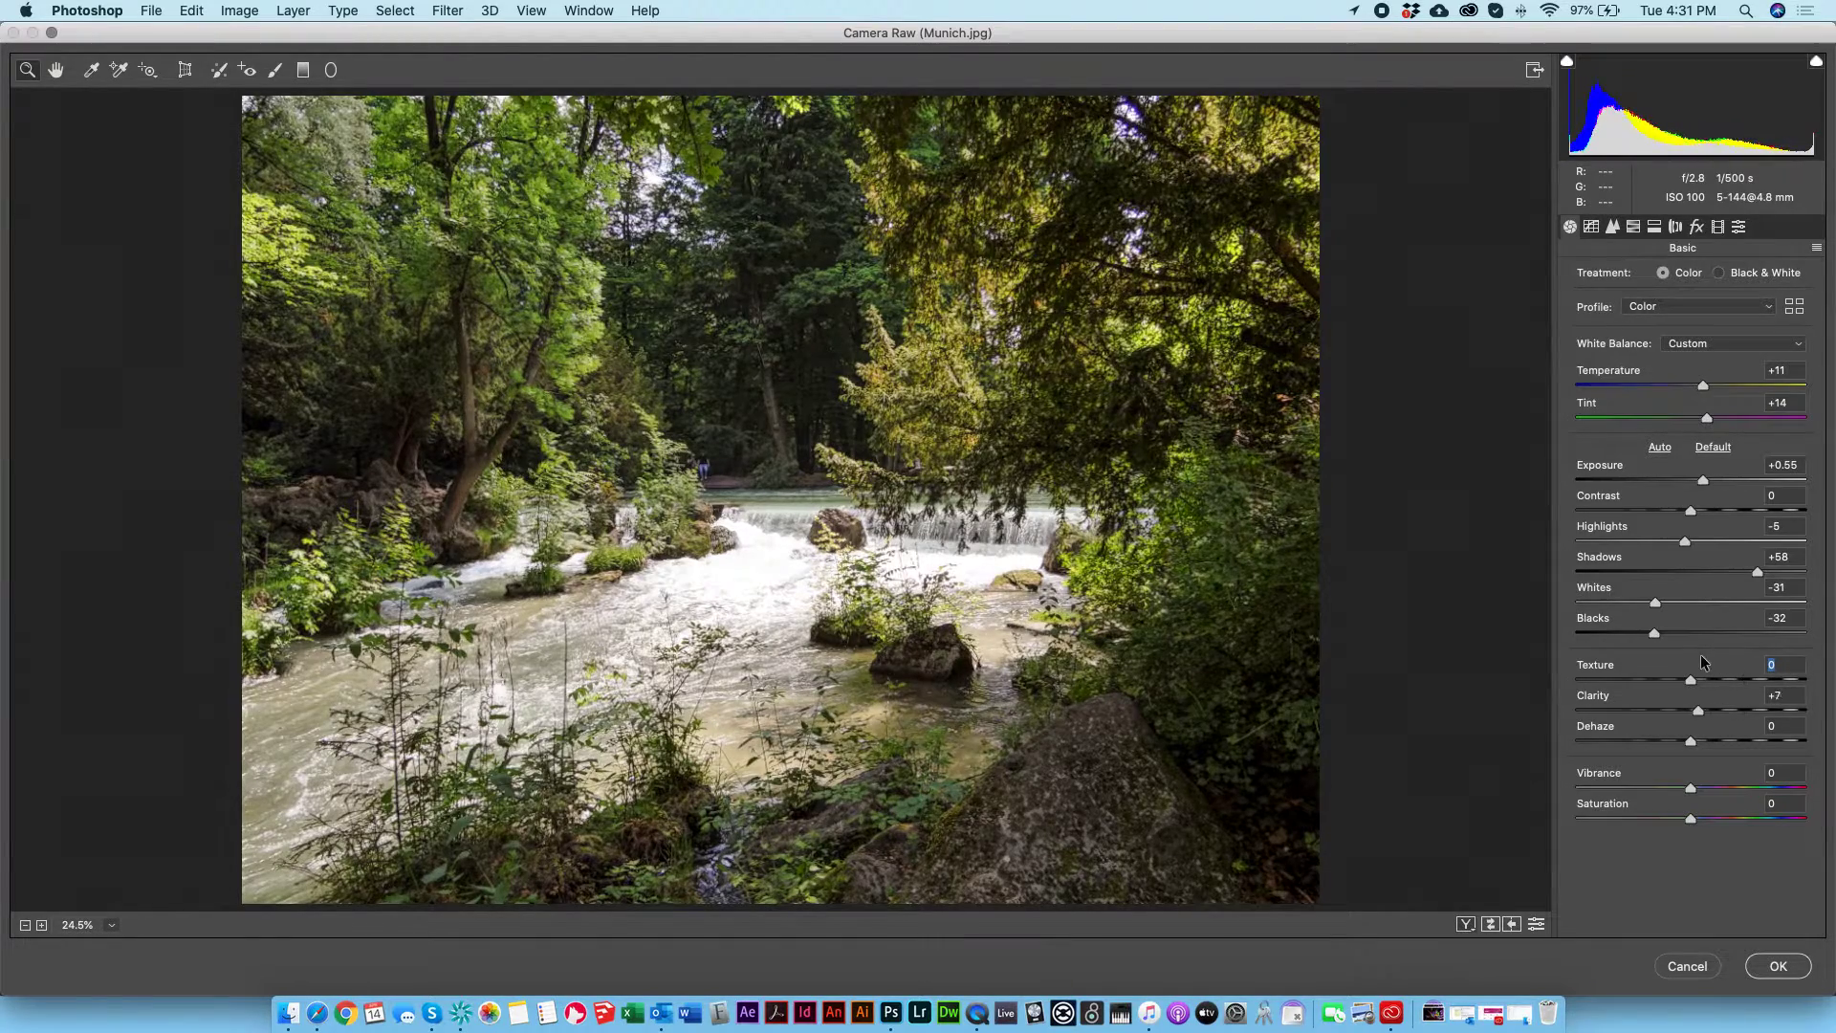
Step: Set Dehaze to -32 to soften the photo
left_click_drag(1691, 740, 1646, 727)
left_click_drag(1599, 717, 1658, 740)
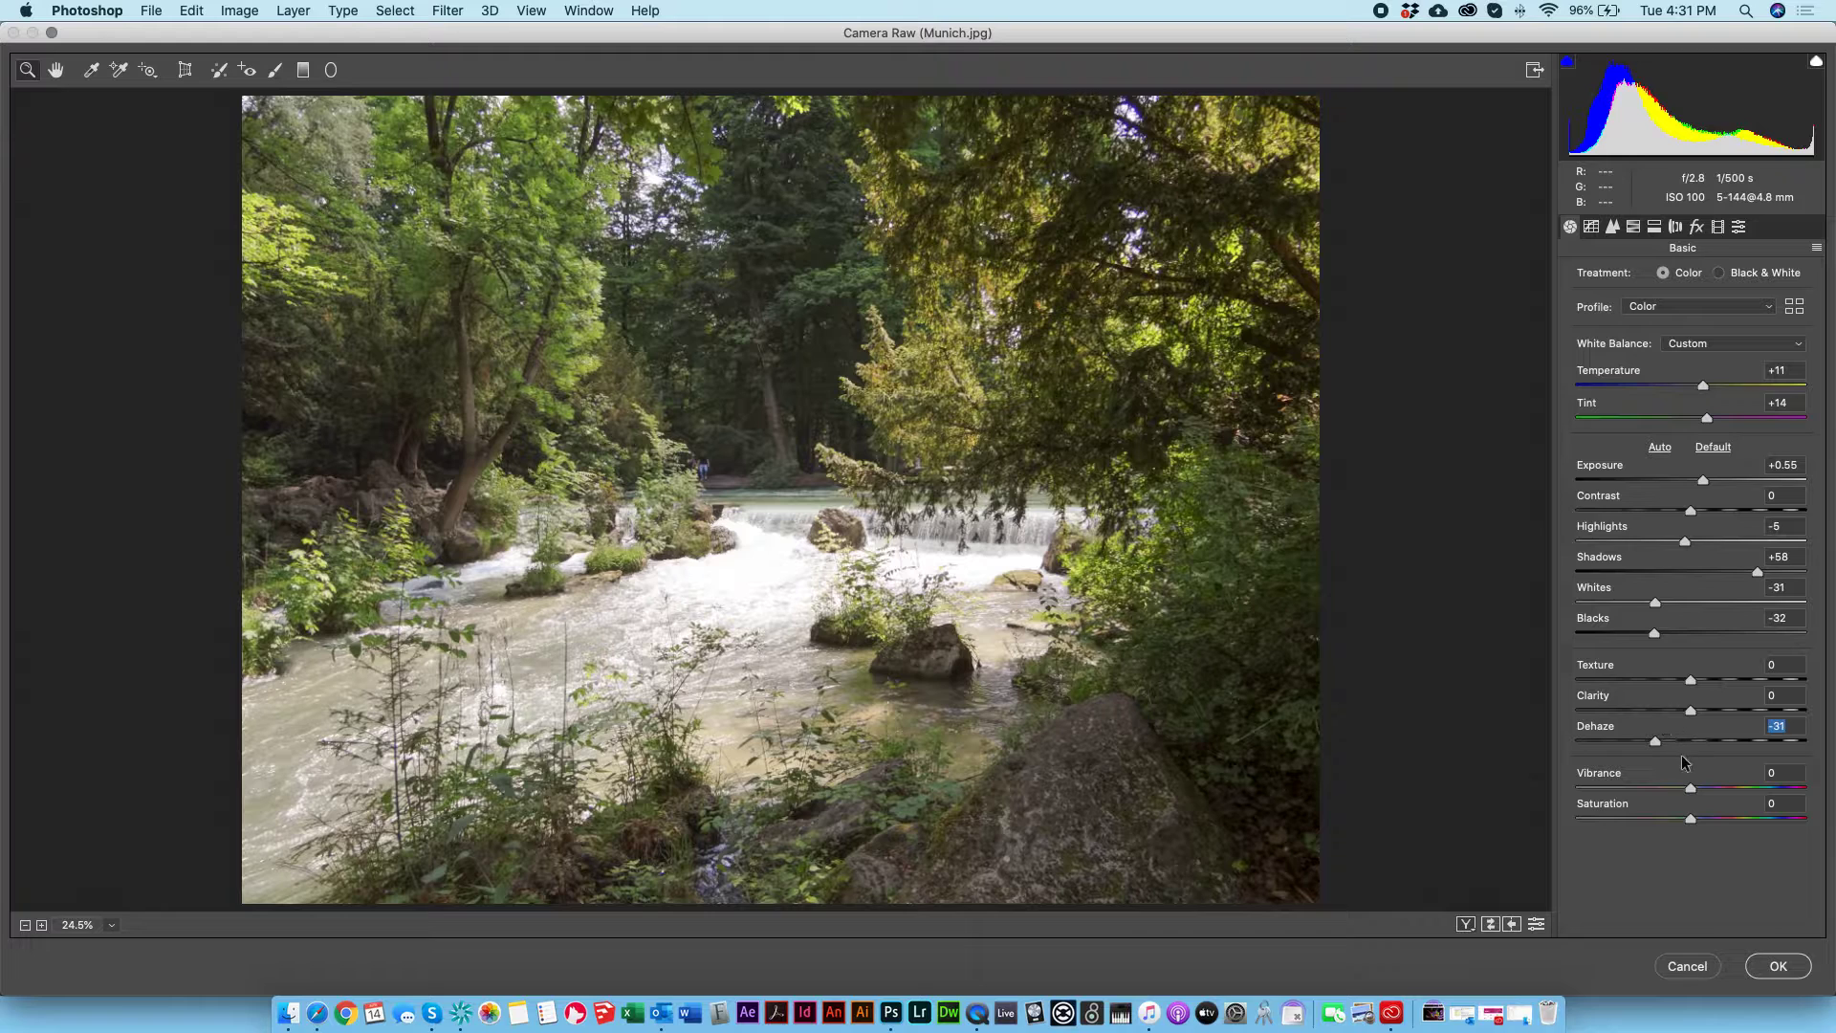
Step: Try the parametric tone curve's Highlights and the sharpening Amount, returning the Amount to 0
left_click(1613, 228)
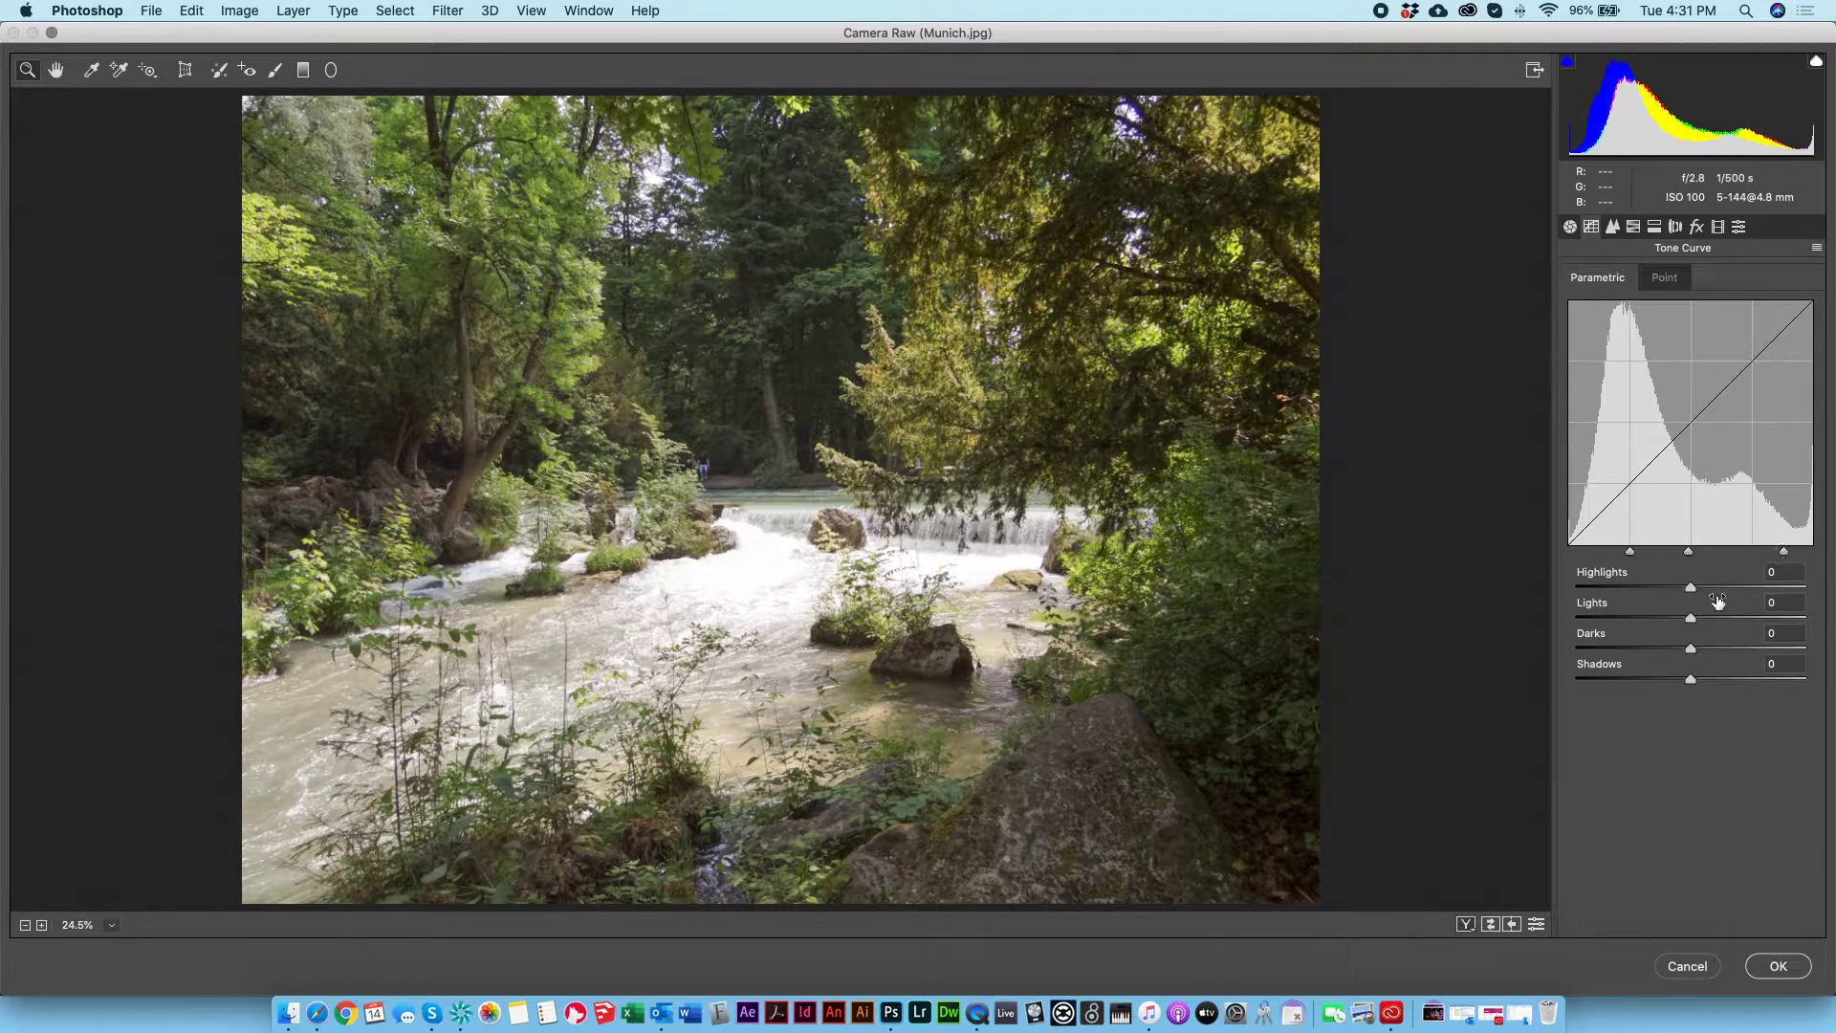
mouse_move(1695, 605)
left_mouse_down()
mouse_move(1654, 616)
mouse_move(1694, 586)
left_mouse_up()
left_click(1612, 227)
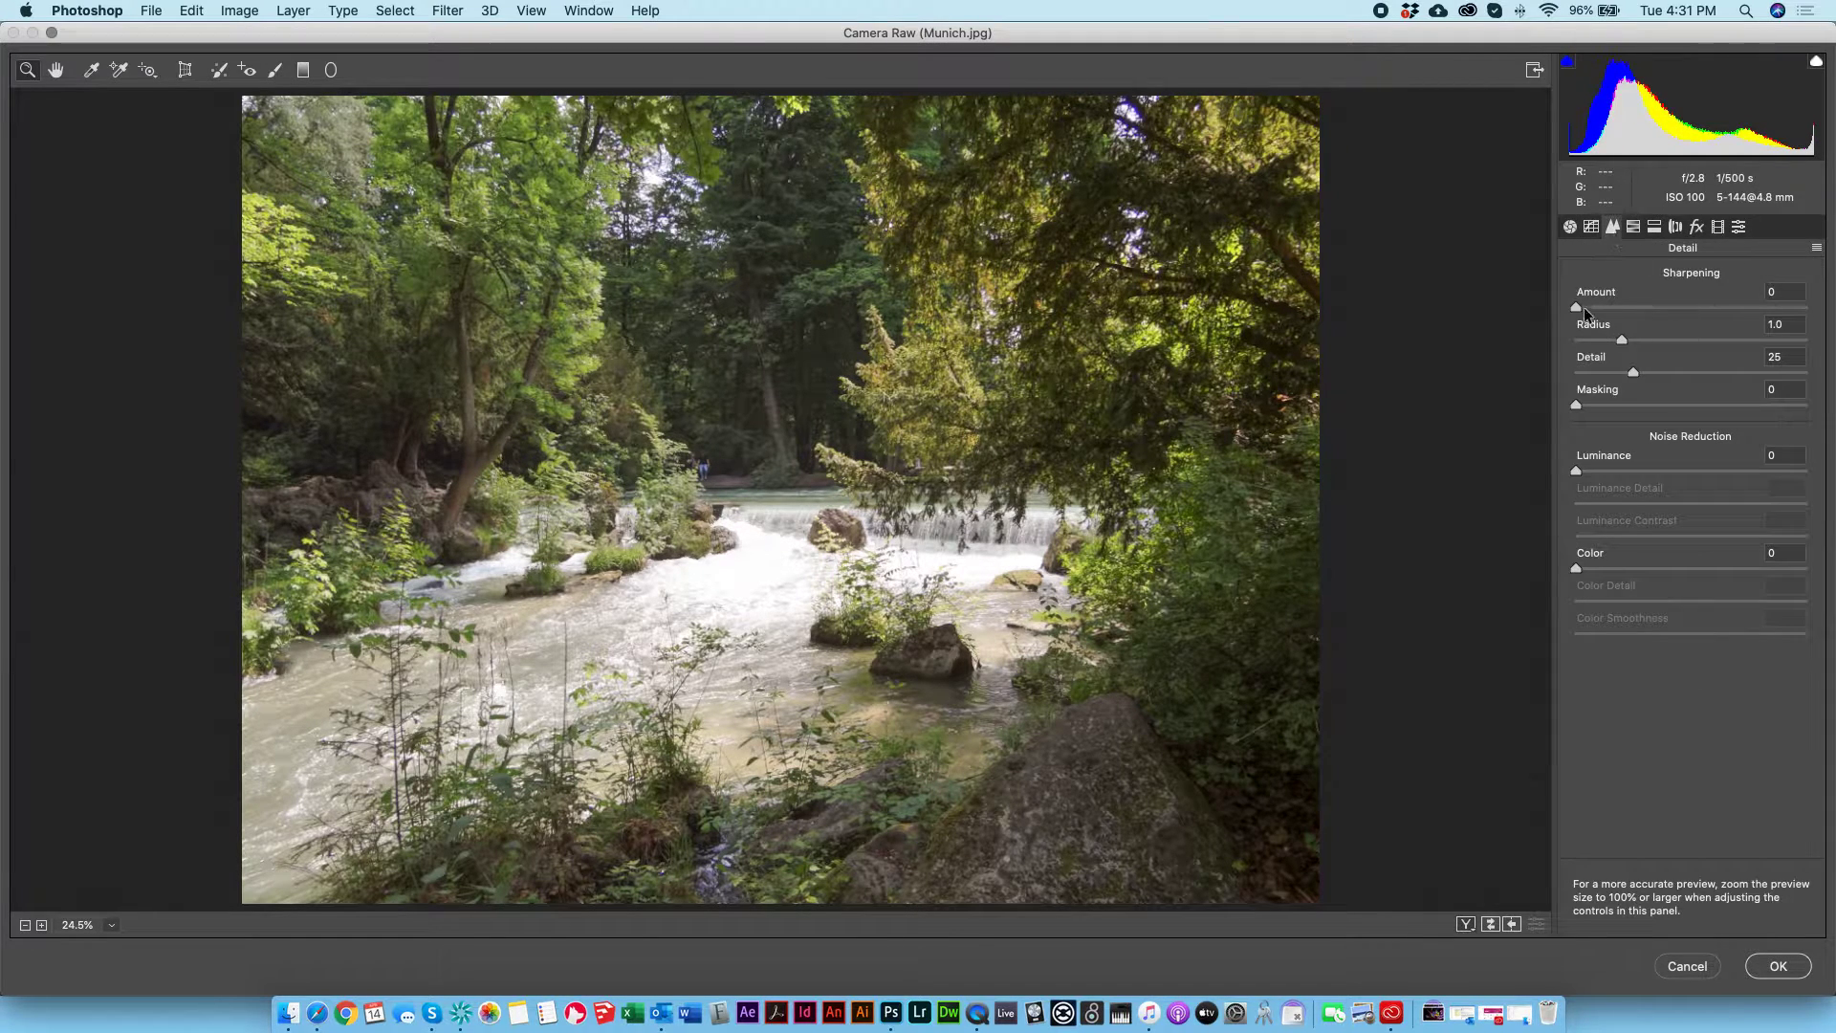
left_click_drag(1577, 308, 1442, 313)
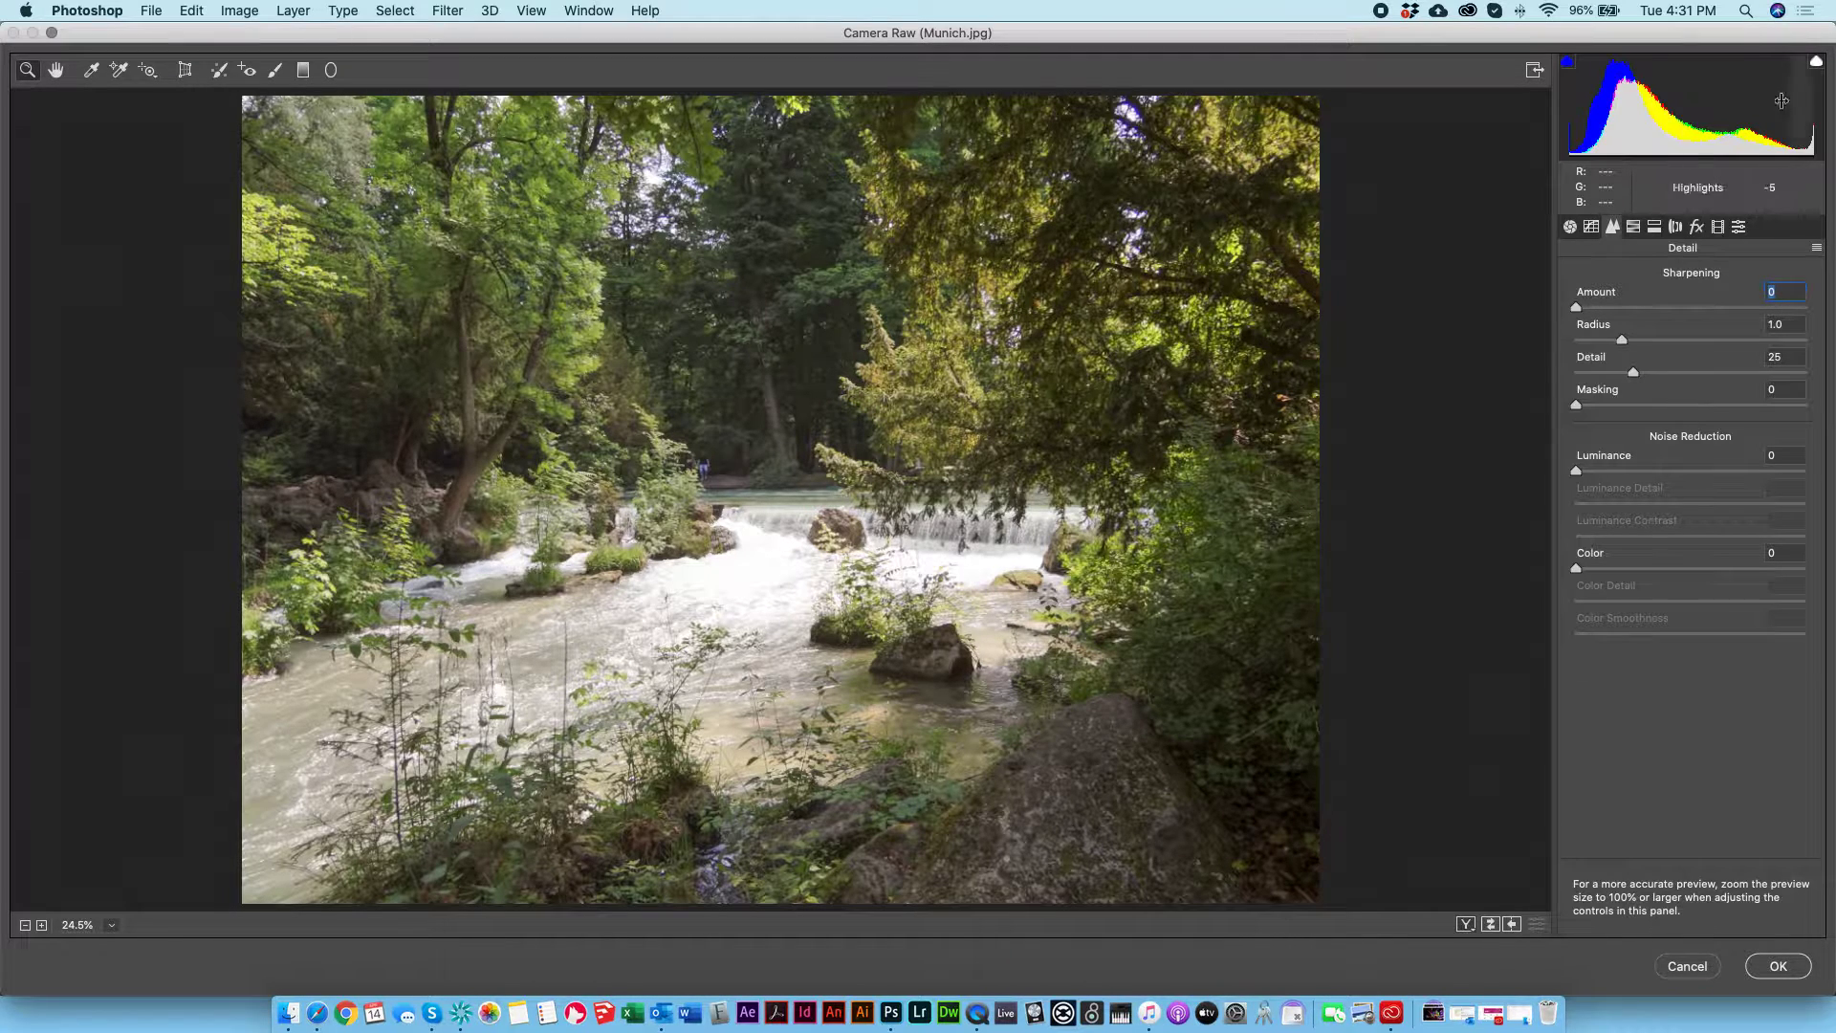
Step: In the HSL adjustments, set the Oranges hue to -18 and the Greens hue to +27, and fine-tune the Yellows' hue and saturation
left_click(1630, 227)
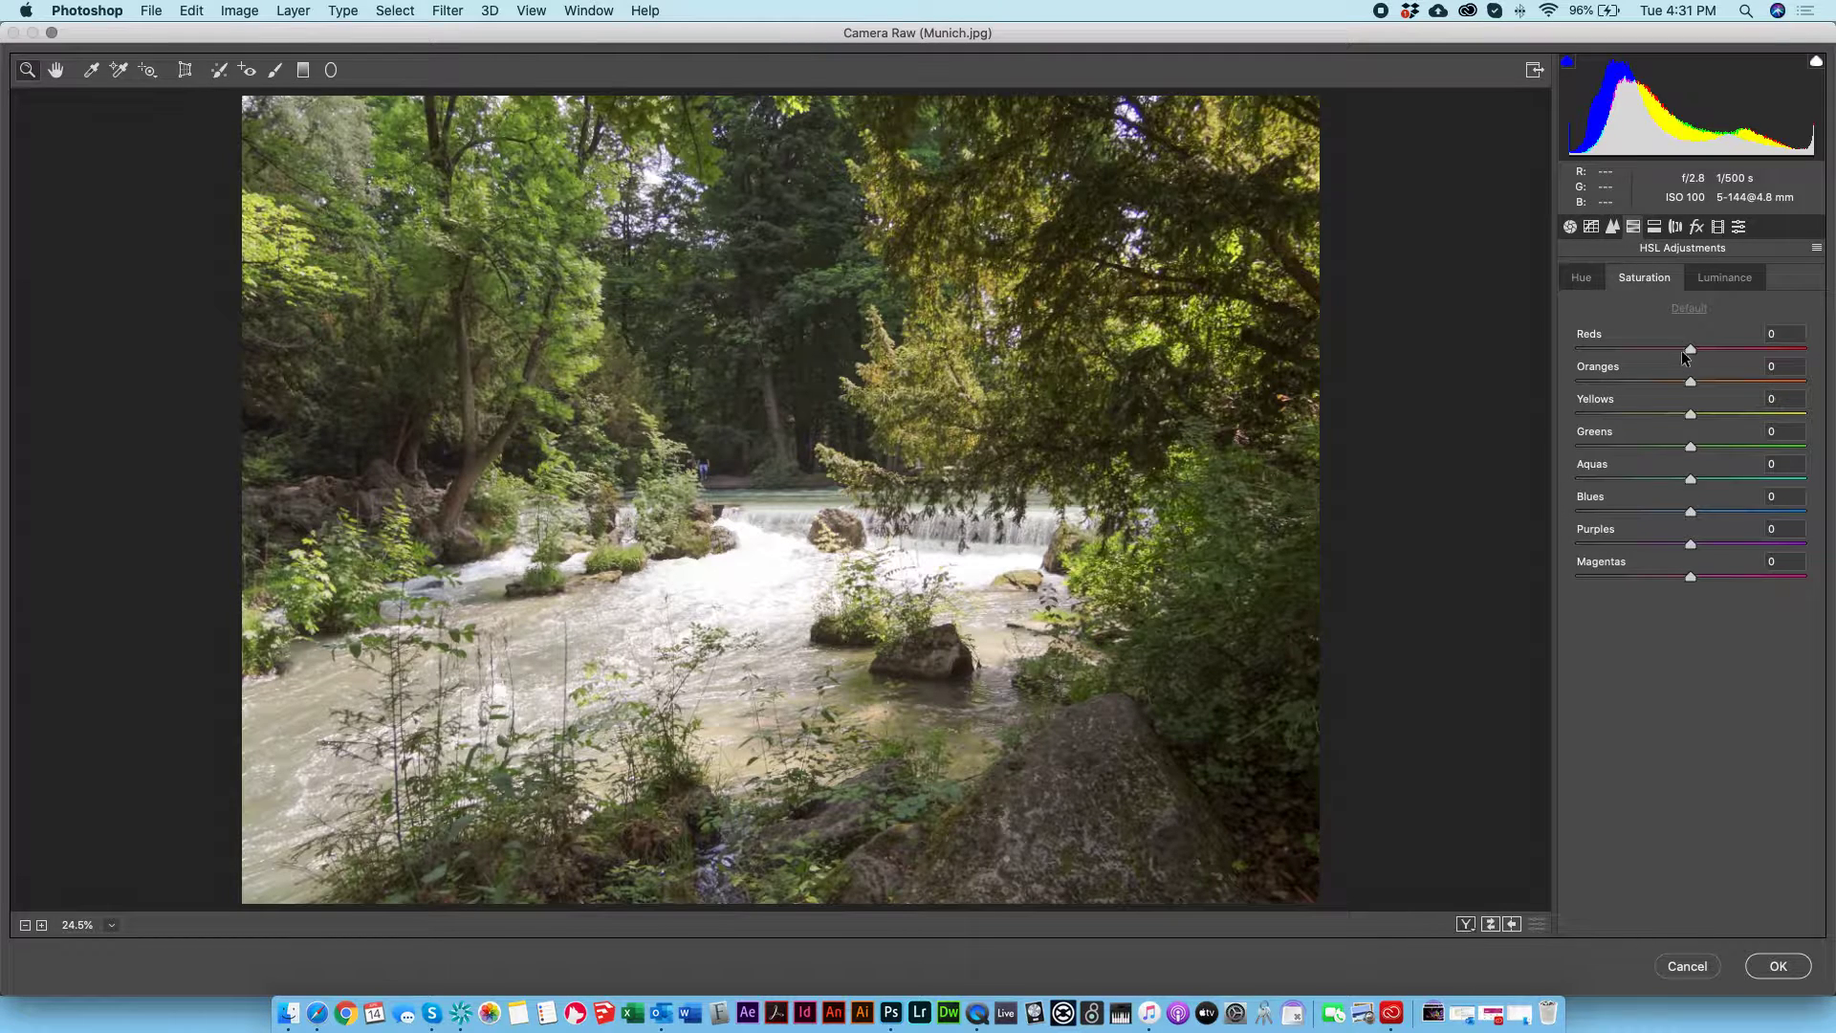
left_click(1576, 278)
mouse_move(1690, 383)
left_mouse_down()
mouse_move(1736, 380)
mouse_move(1655, 383)
mouse_move(1685, 401)
left_mouse_up()
mouse_move(1691, 414)
left_mouse_down()
mouse_move(1769, 411)
mouse_move(1748, 445)
mouse_move(1718, 447)
mouse_move(1741, 442)
mouse_move(1699, 416)
mouse_move(1674, 440)
mouse_move(1769, 440)
mouse_move(1502, 407)
mouse_move(1822, 411)
mouse_move(1500, 428)
mouse_move(1717, 411)
left_mouse_up()
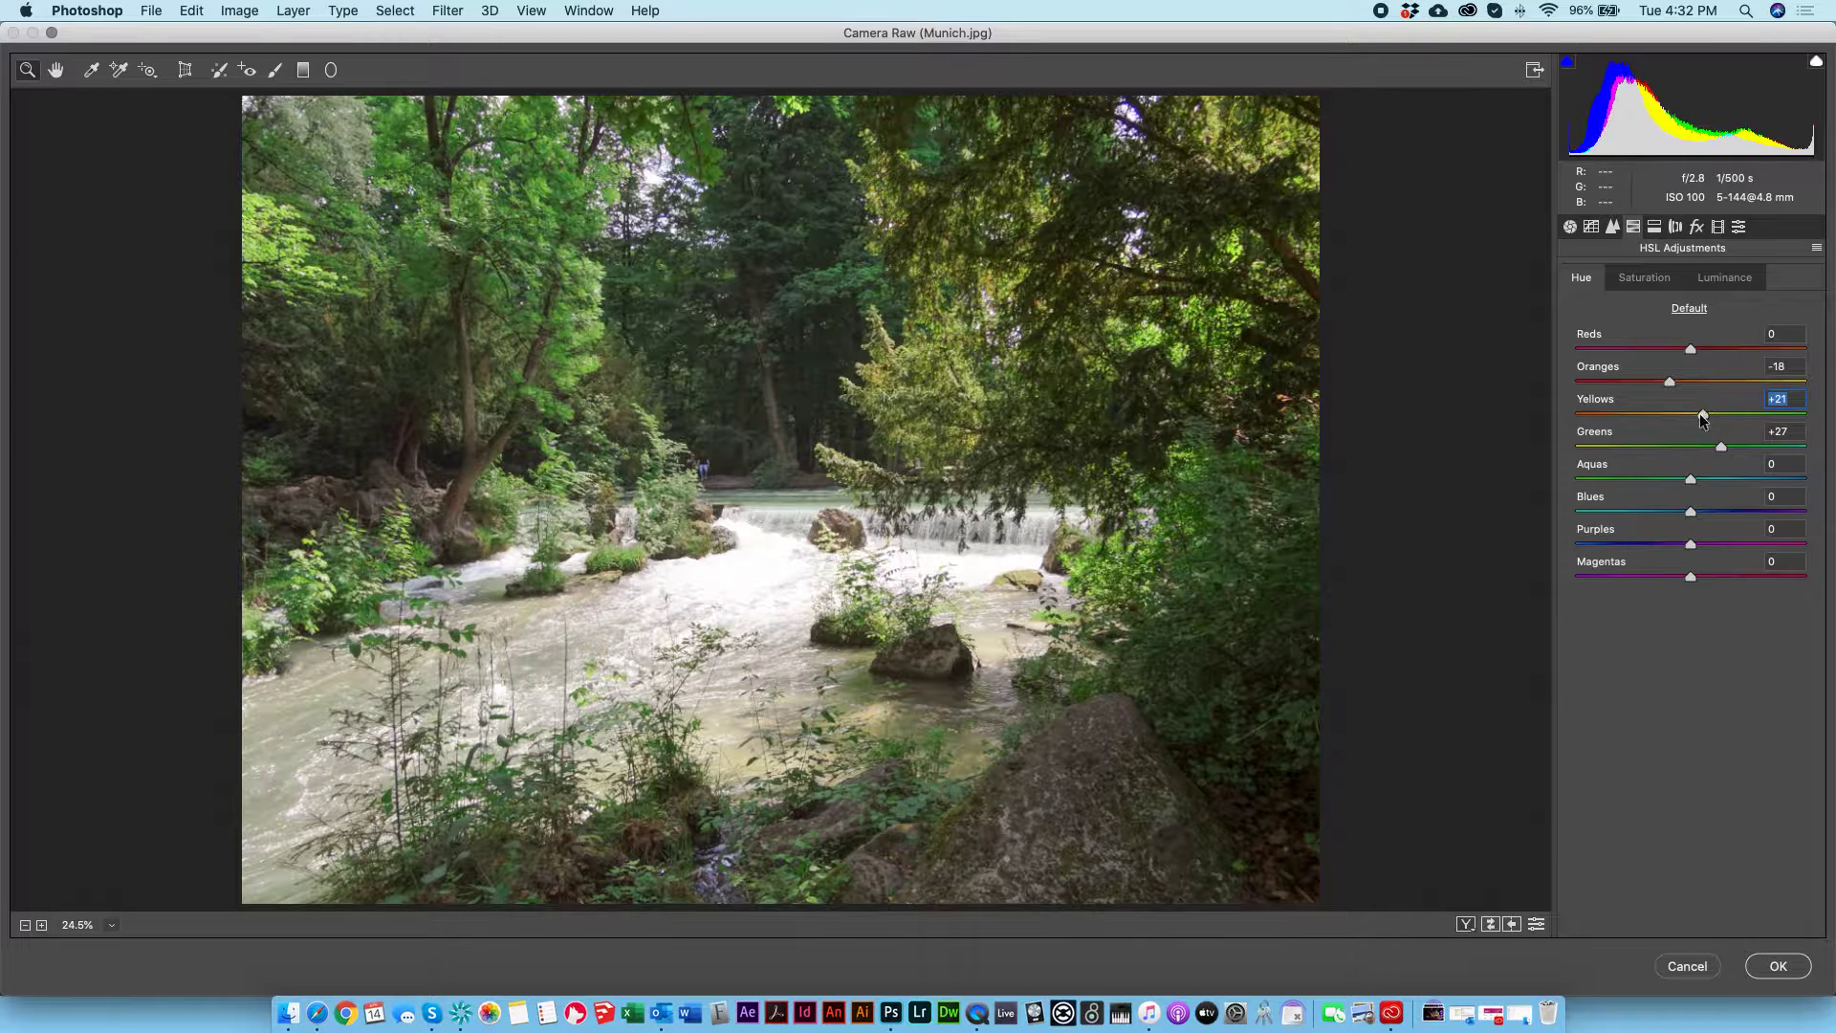
left_click(1637, 279)
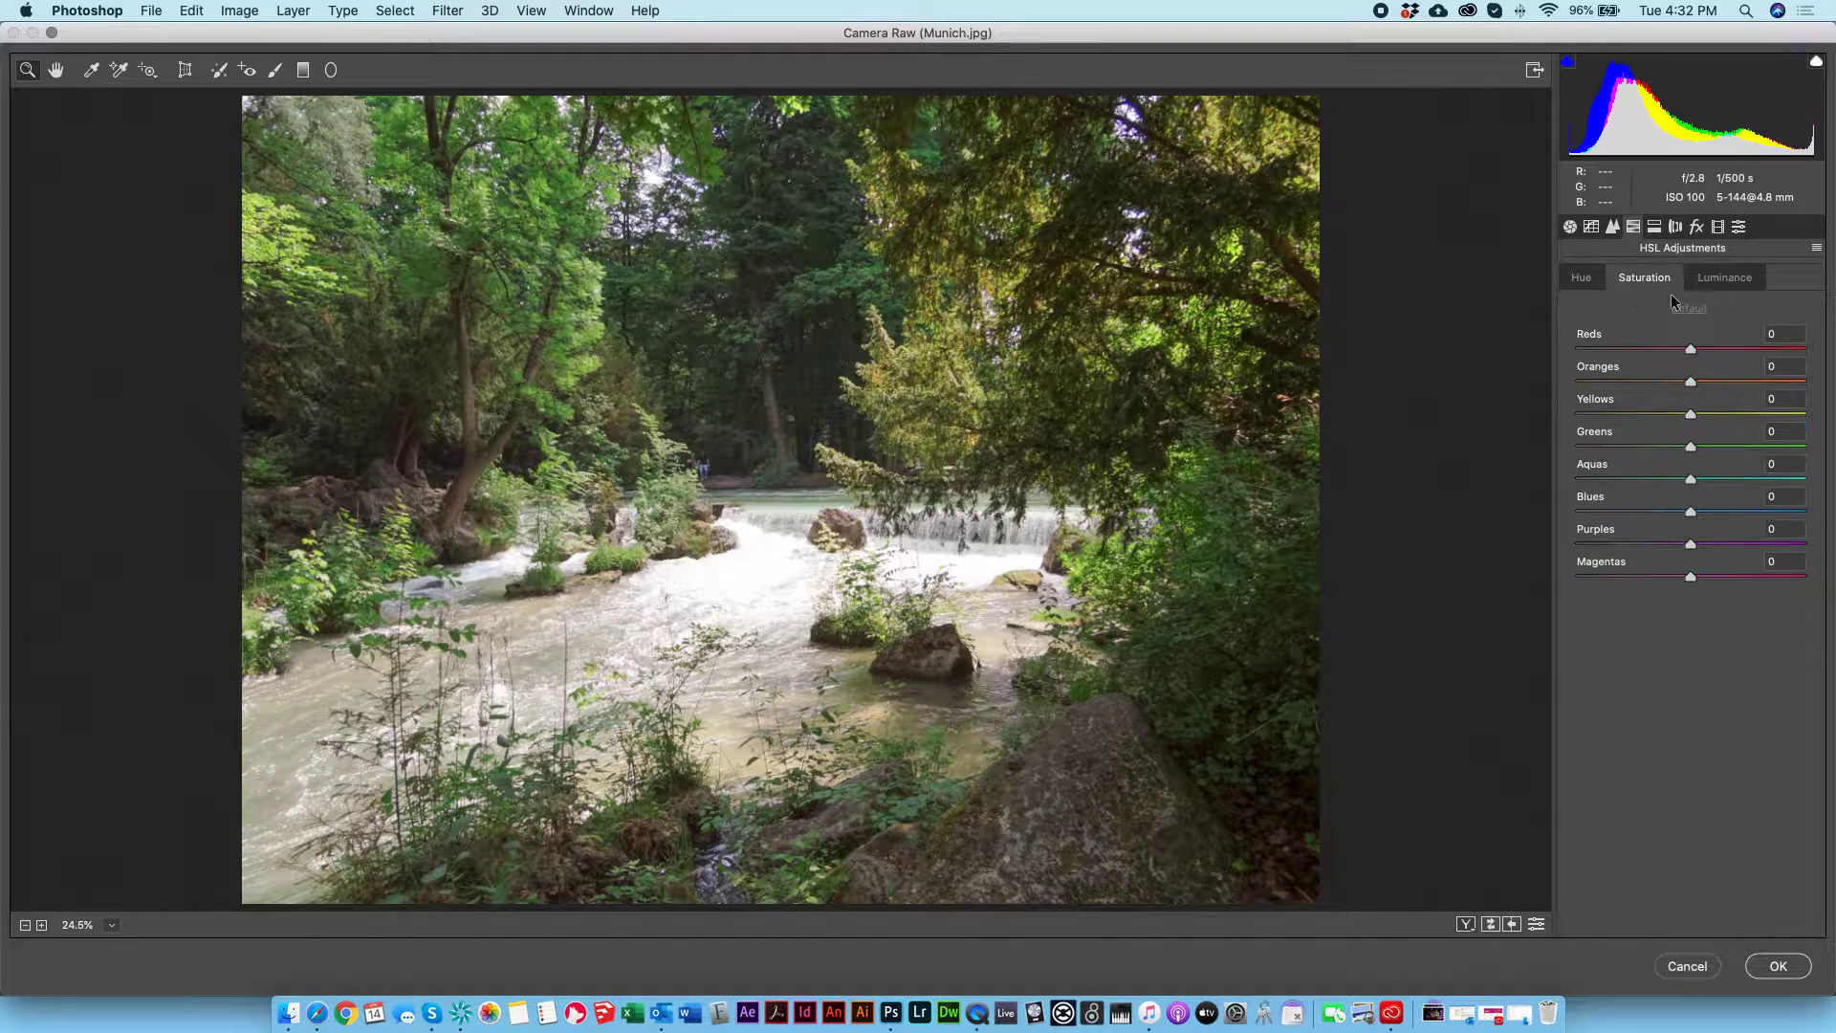
mouse_move(1690, 410)
left_mouse_down()
mouse_move(1742, 412)
mouse_move(1712, 412)
left_mouse_up()
Step: Try Vibrance at +100 and +42 in the Basic adjustments, reset it to 0, and set Saturation to -2
left_click(1571, 227)
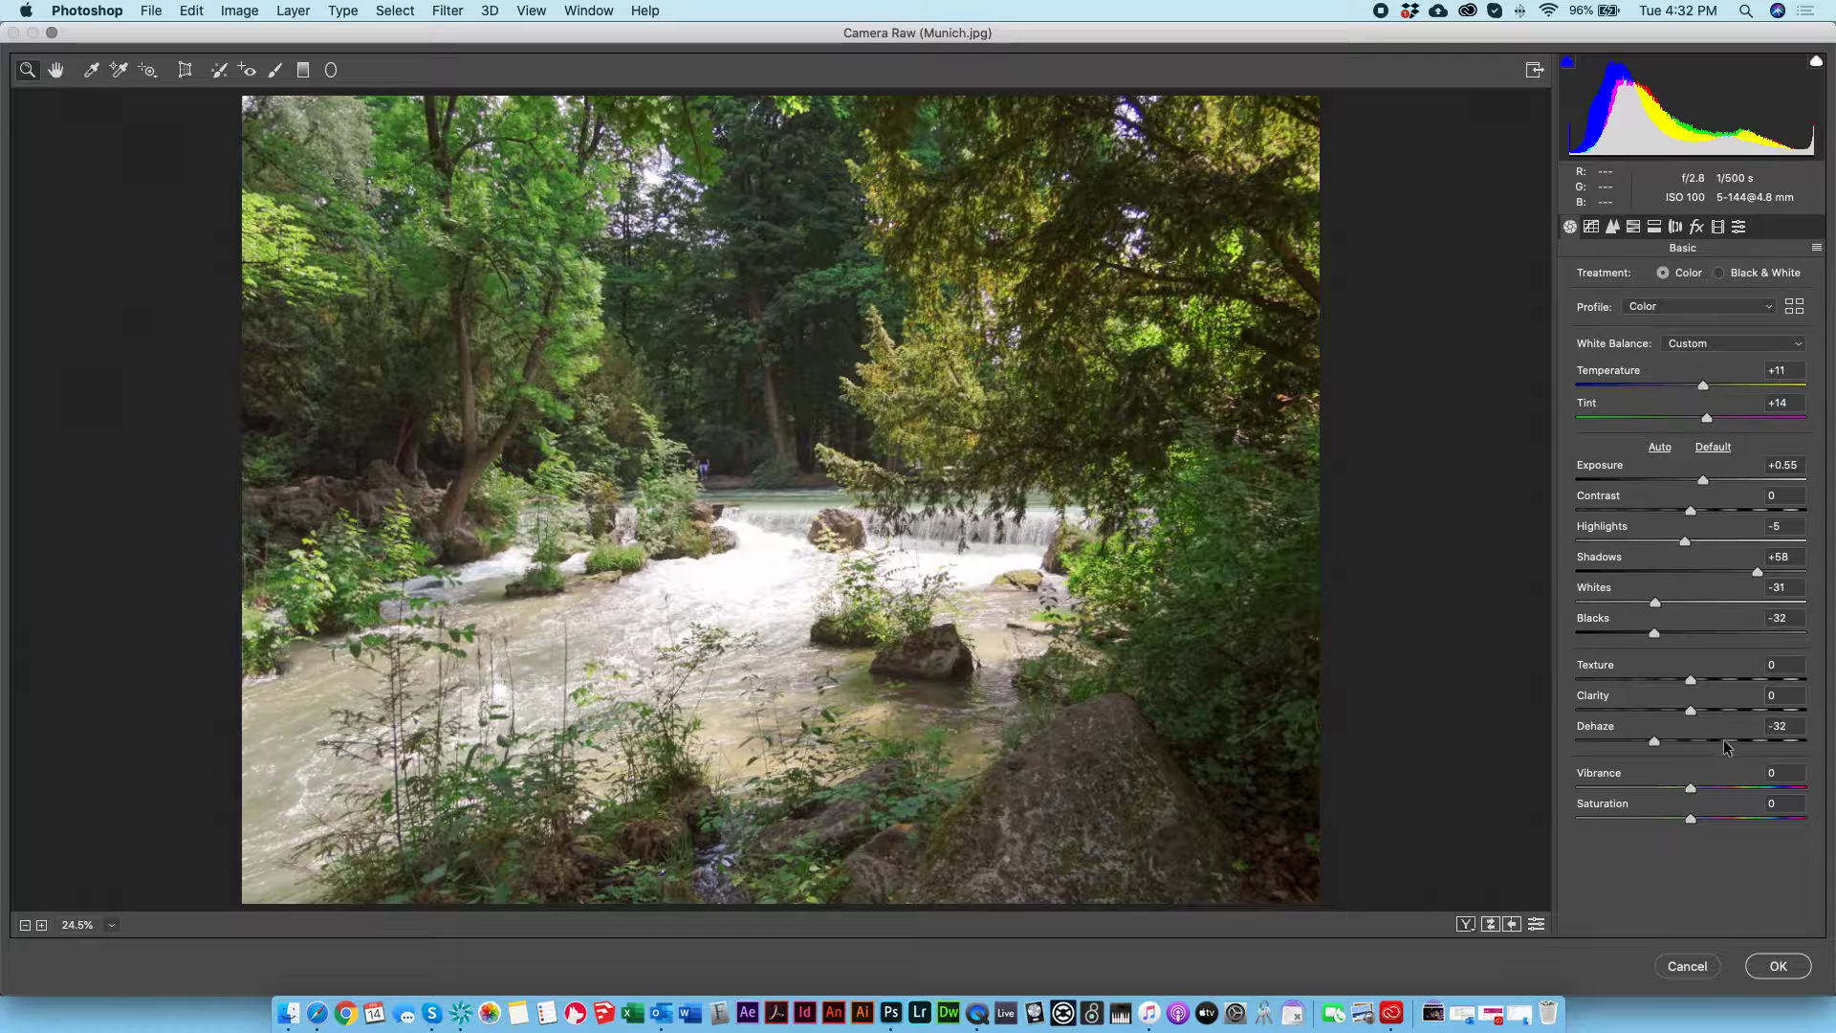
left_click_drag(1690, 790, 1805, 786)
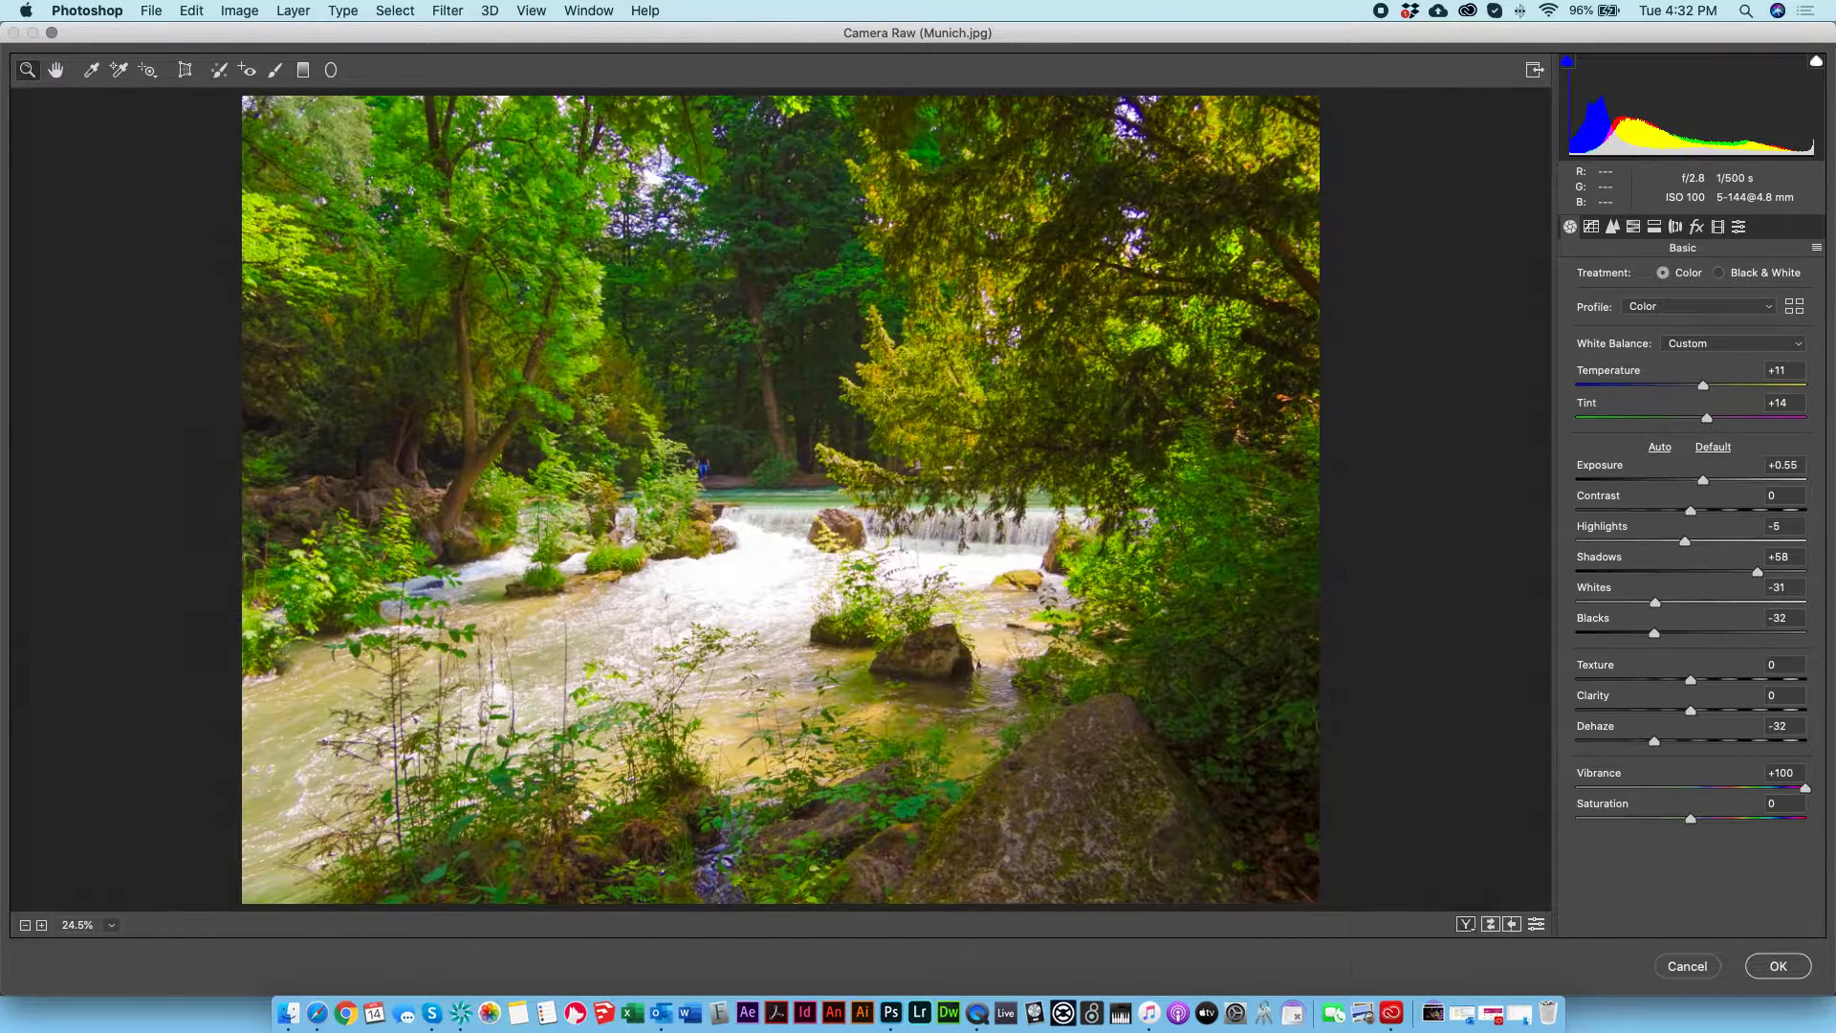
double_click(1805, 787)
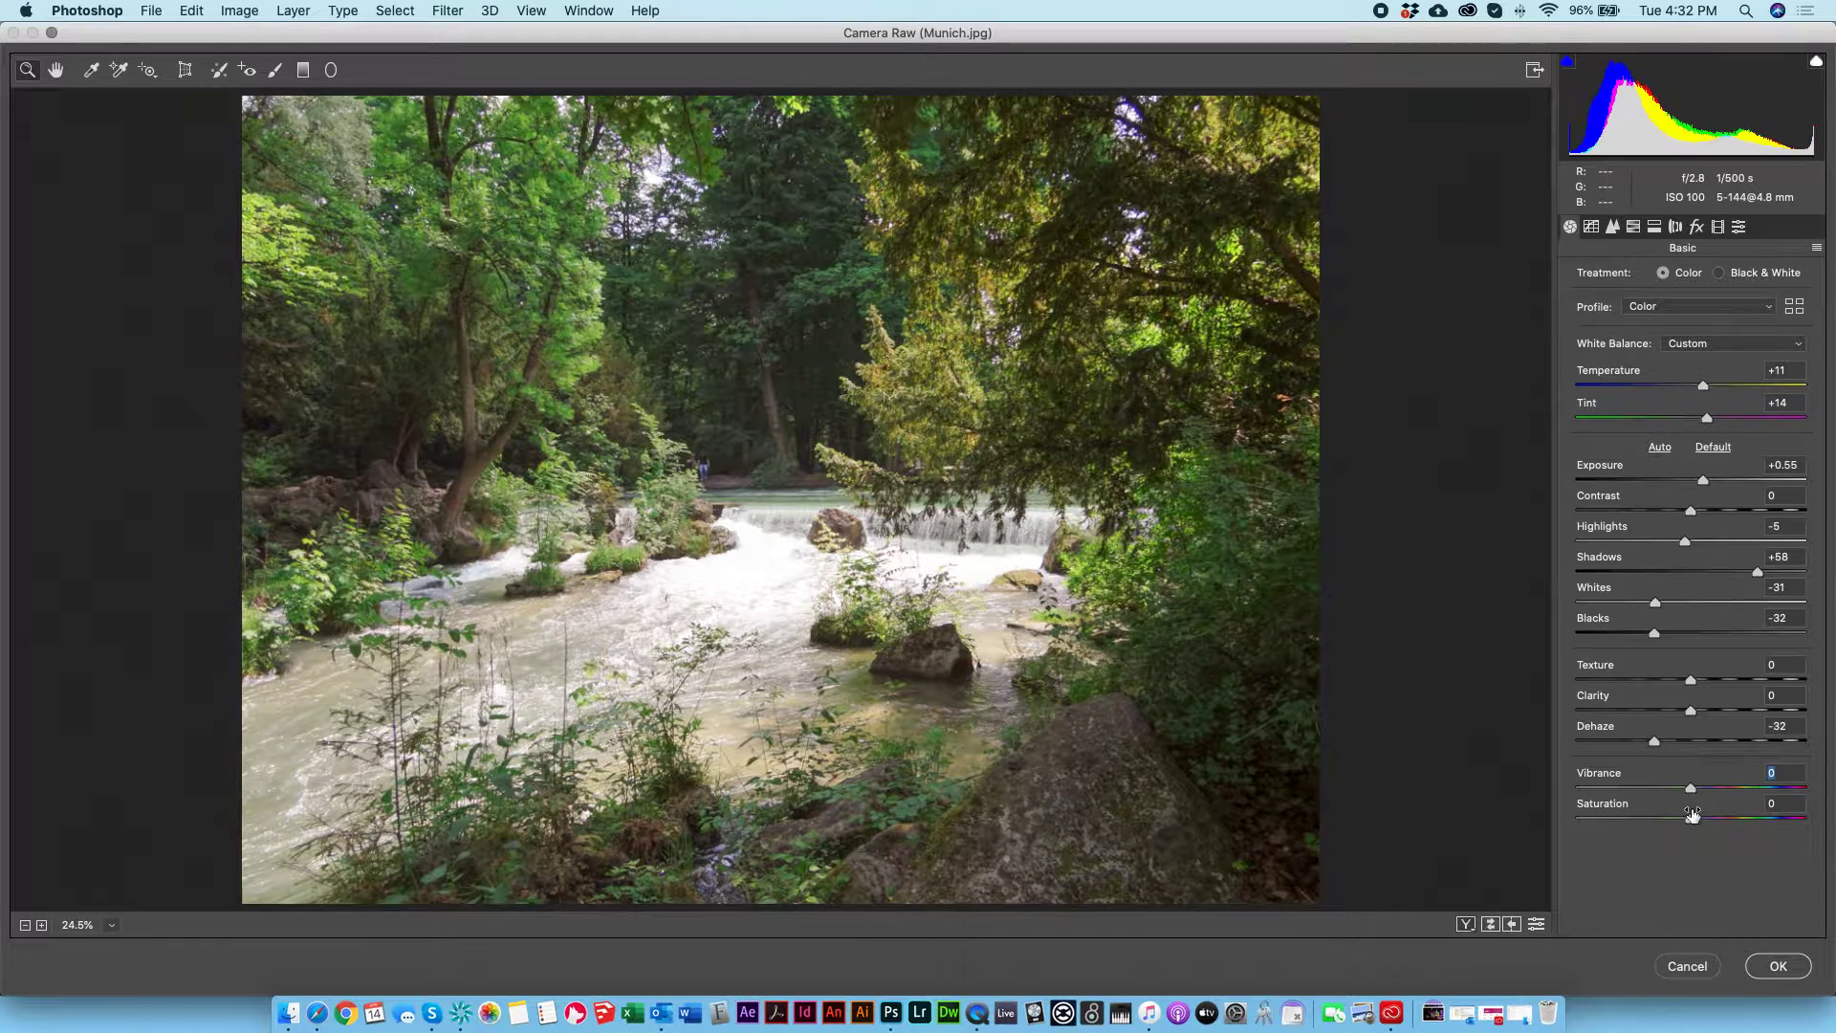
left_click_drag(1691, 820, 1738, 785)
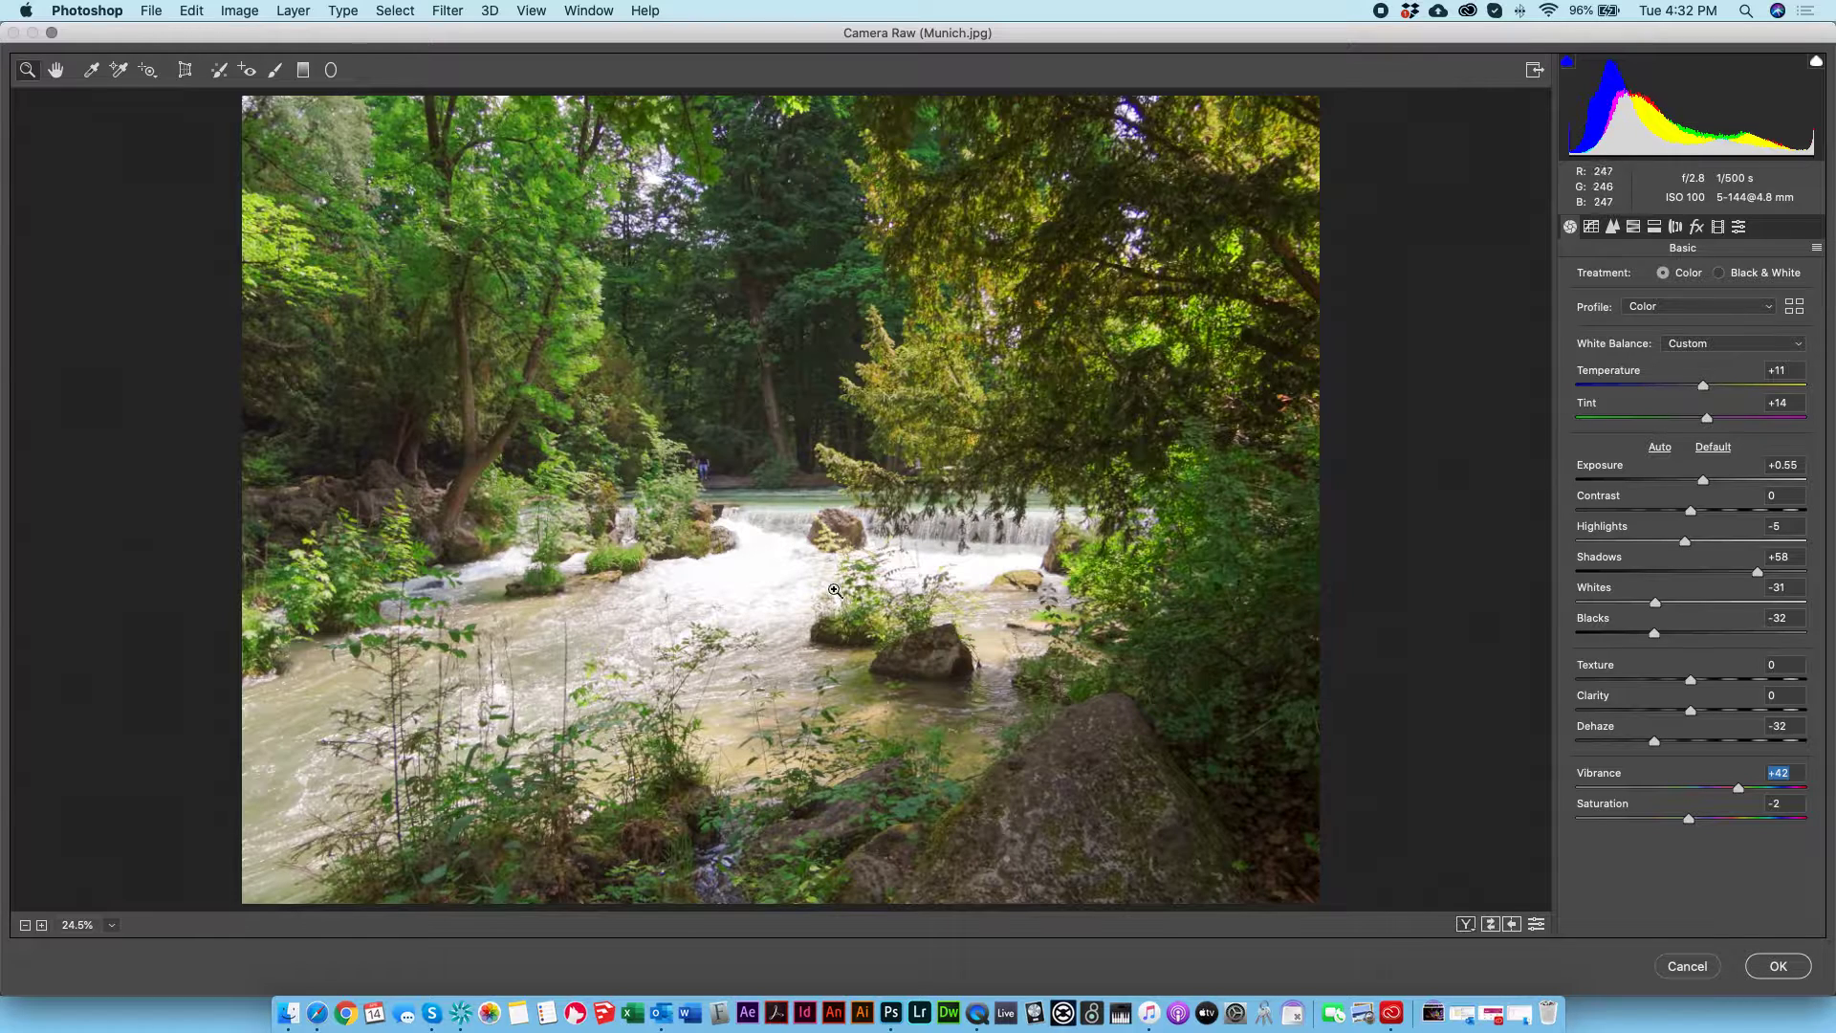
double_click(1692, 787)
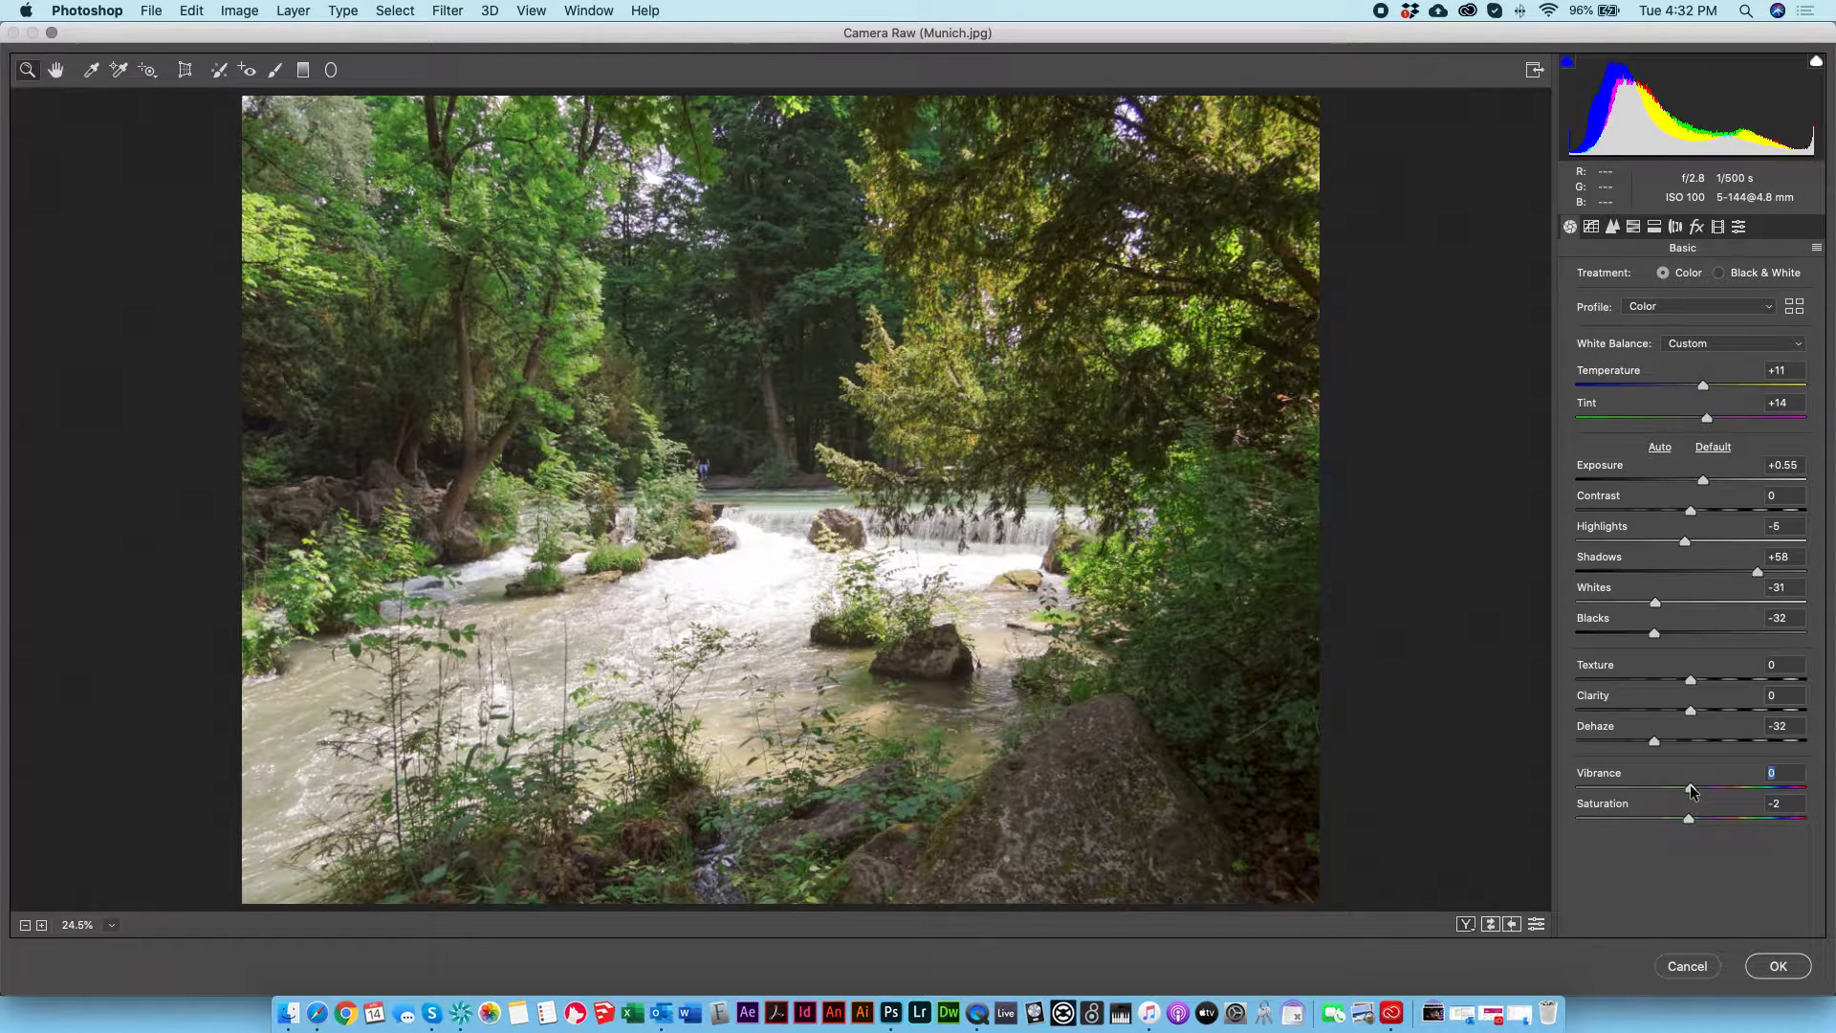
Step: In Split Toning, tint the highlights with hue 53 and the shadows with hue 228, reducing both saturations from strong test levels
mouse_move(1691, 823)
left_mouse_down()
mouse_move(1819, 806)
mouse_move(1696, 817)
left_mouse_up()
left_click(1654, 227)
mouse_move(1576, 306)
left_mouse_down()
mouse_move(1674, 306)
mouse_move(1714, 342)
mouse_move(1679, 344)
mouse_move(1767, 342)
mouse_move(1593, 294)
mouse_move(1613, 305)
left_mouse_up()
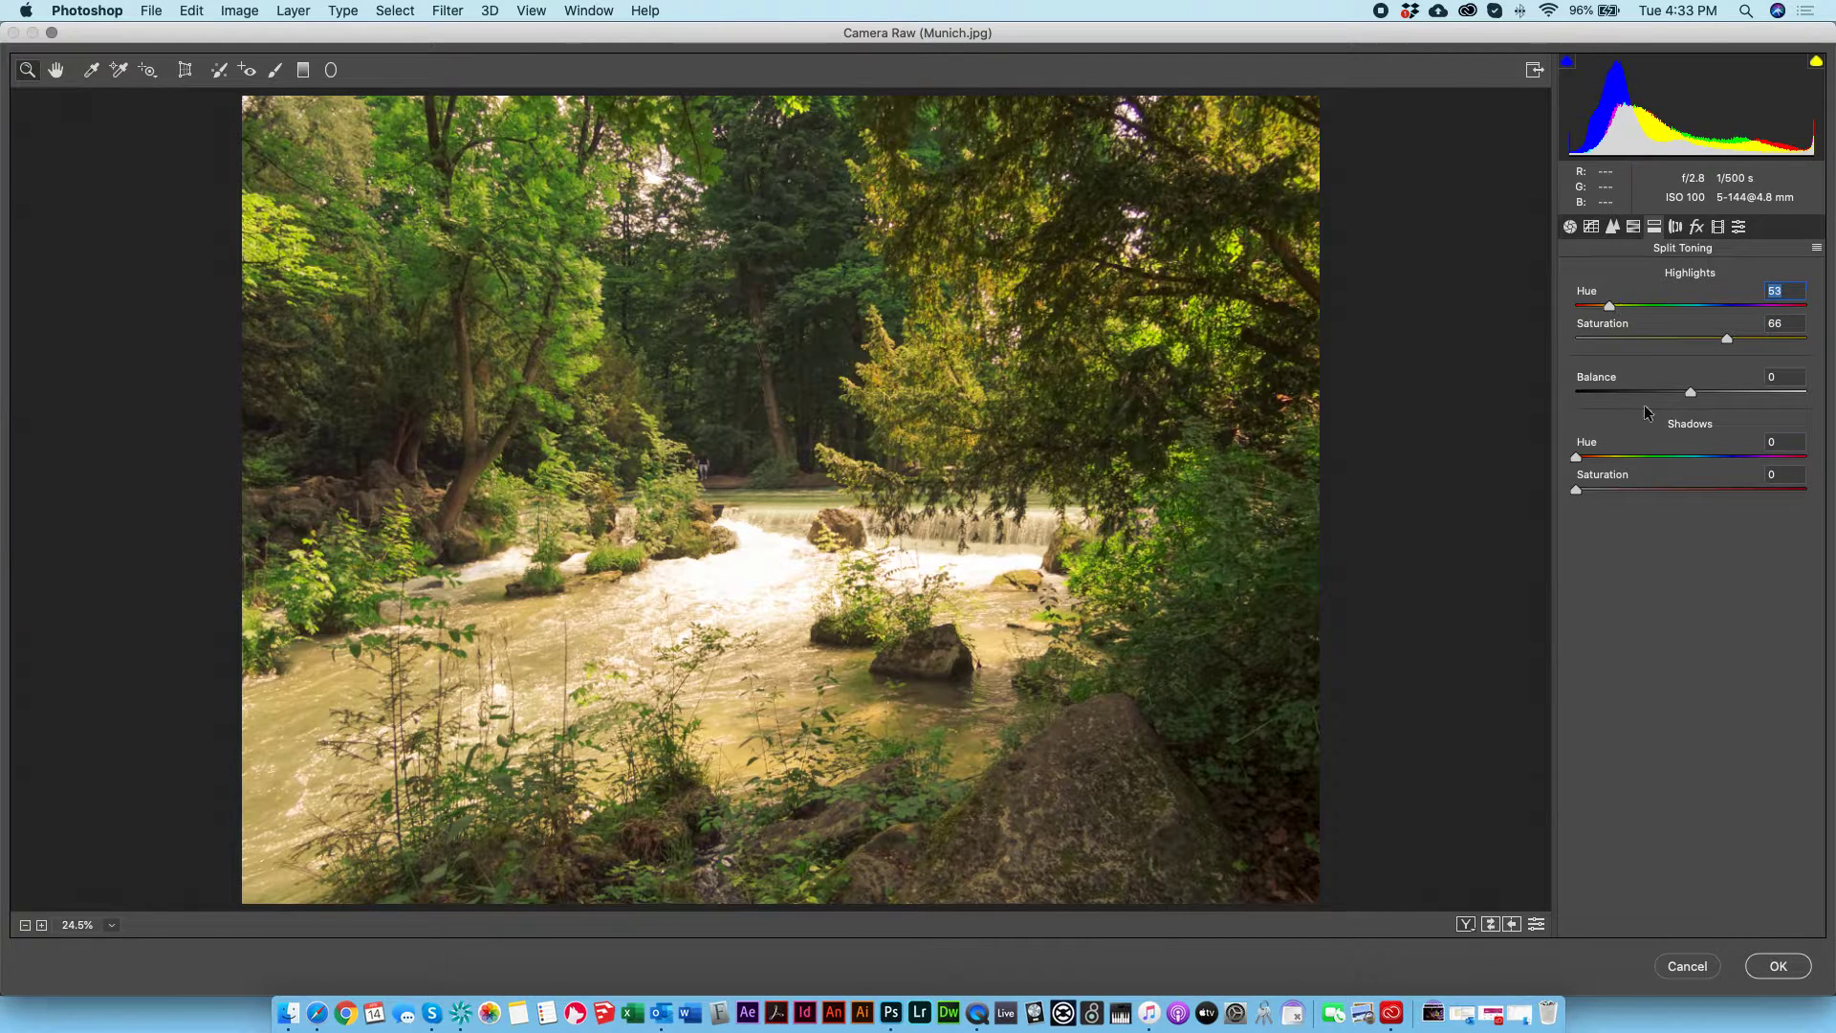
left_click_drag(1642, 456, 1614, 486)
left_click(1617, 484)
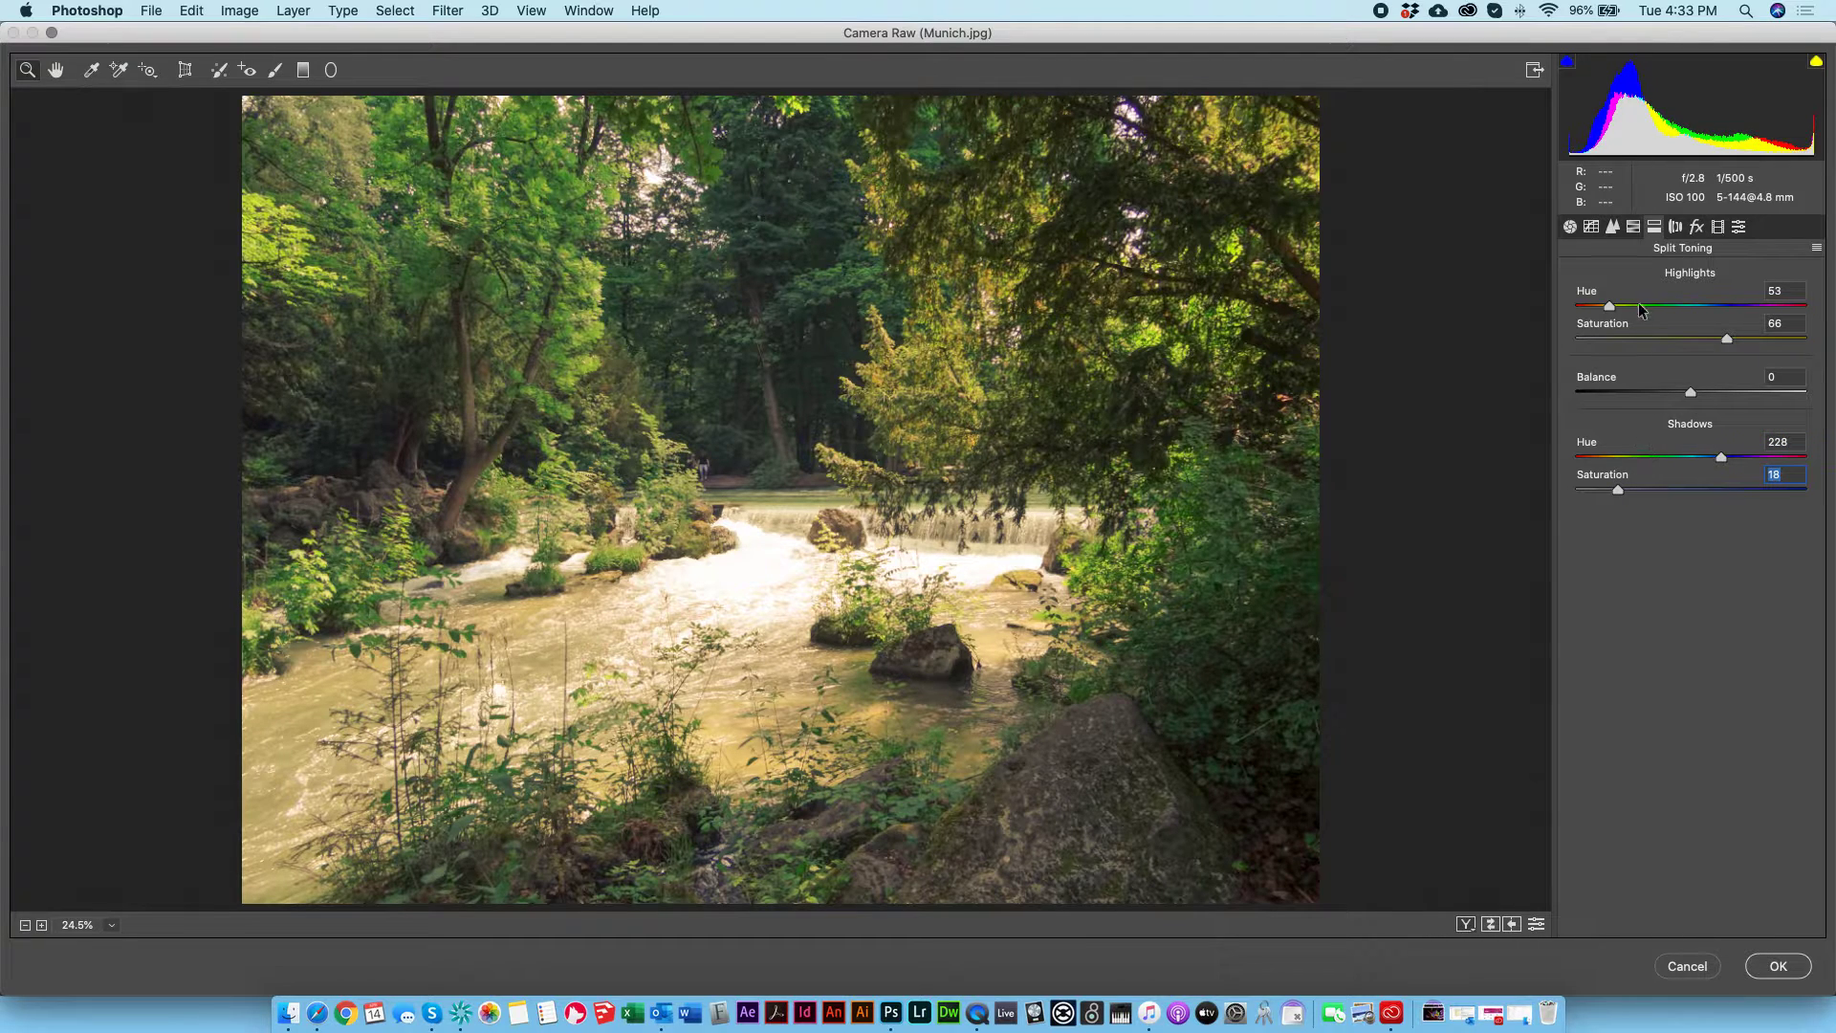
left_click_drag(1618, 489, 1604, 489)
left_click_drag(1607, 340, 1633, 340)
Step: Defringe the purple edges around the bright gaps in the upper tree branches with Purple Amount 10 and Purple Hue 0/51
left_click(1679, 229)
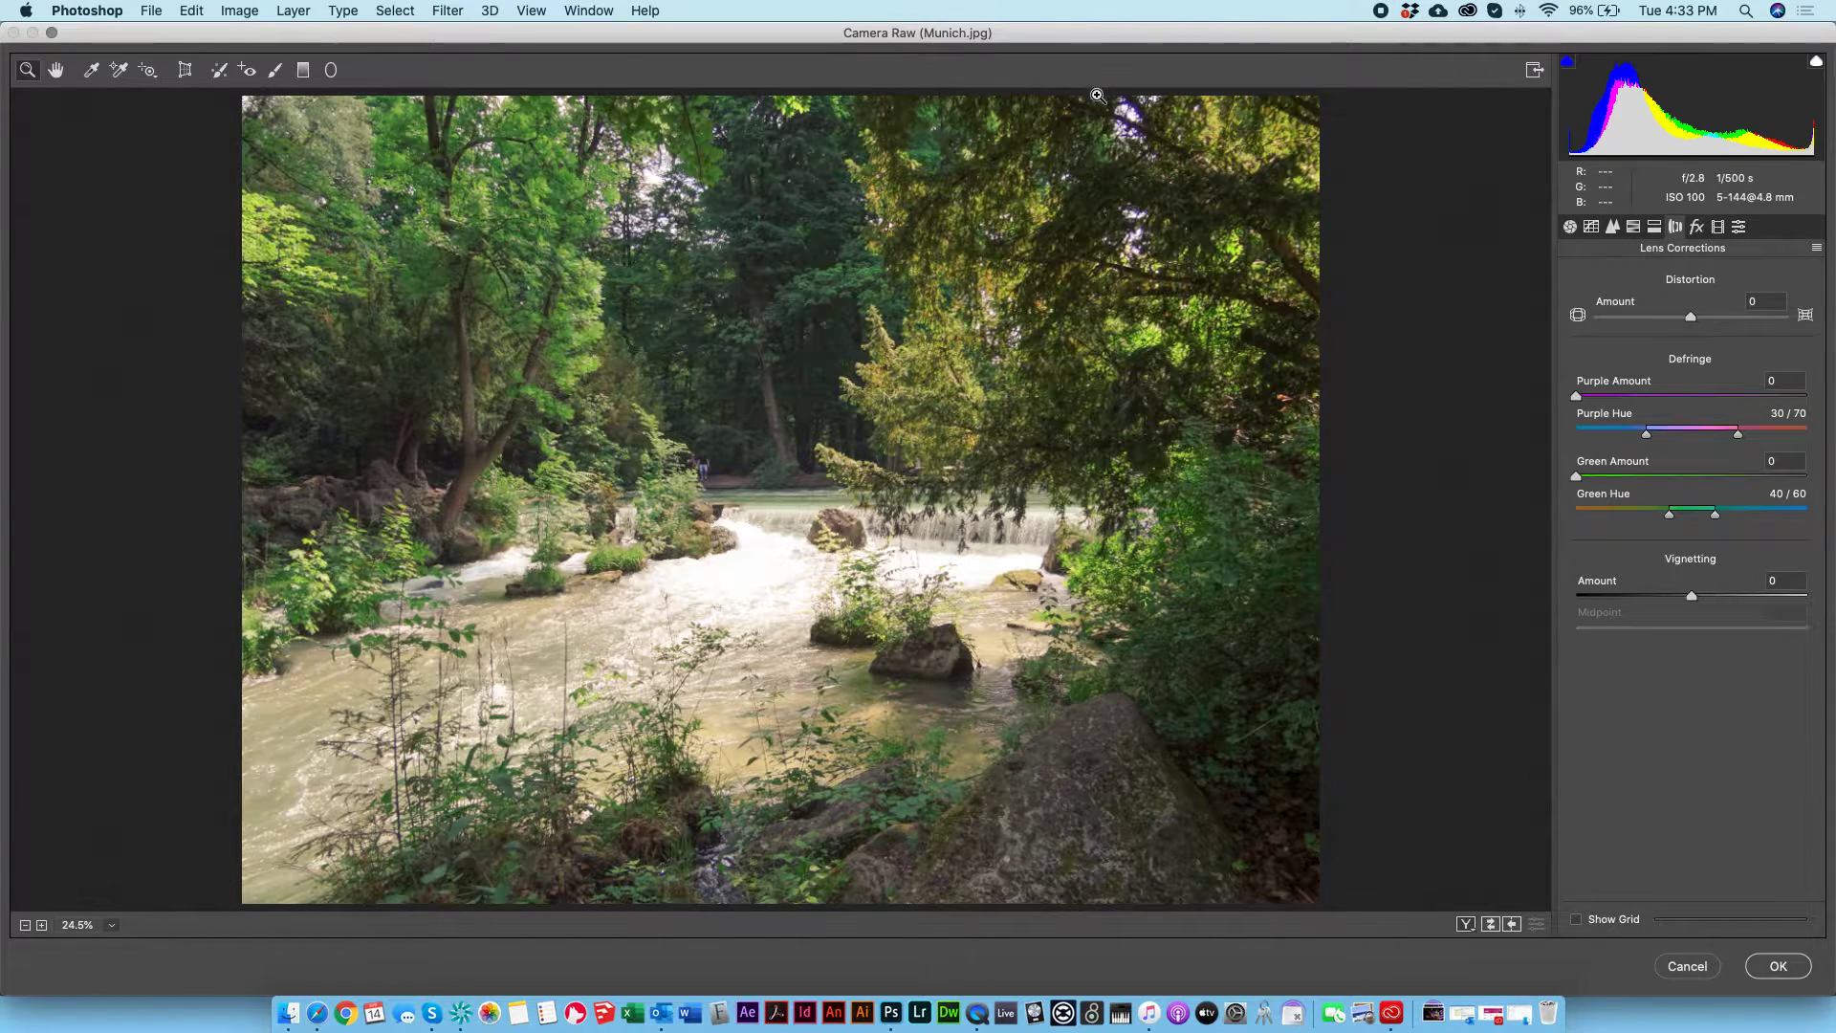
left_click_drag(1097, 96, 1222, 152)
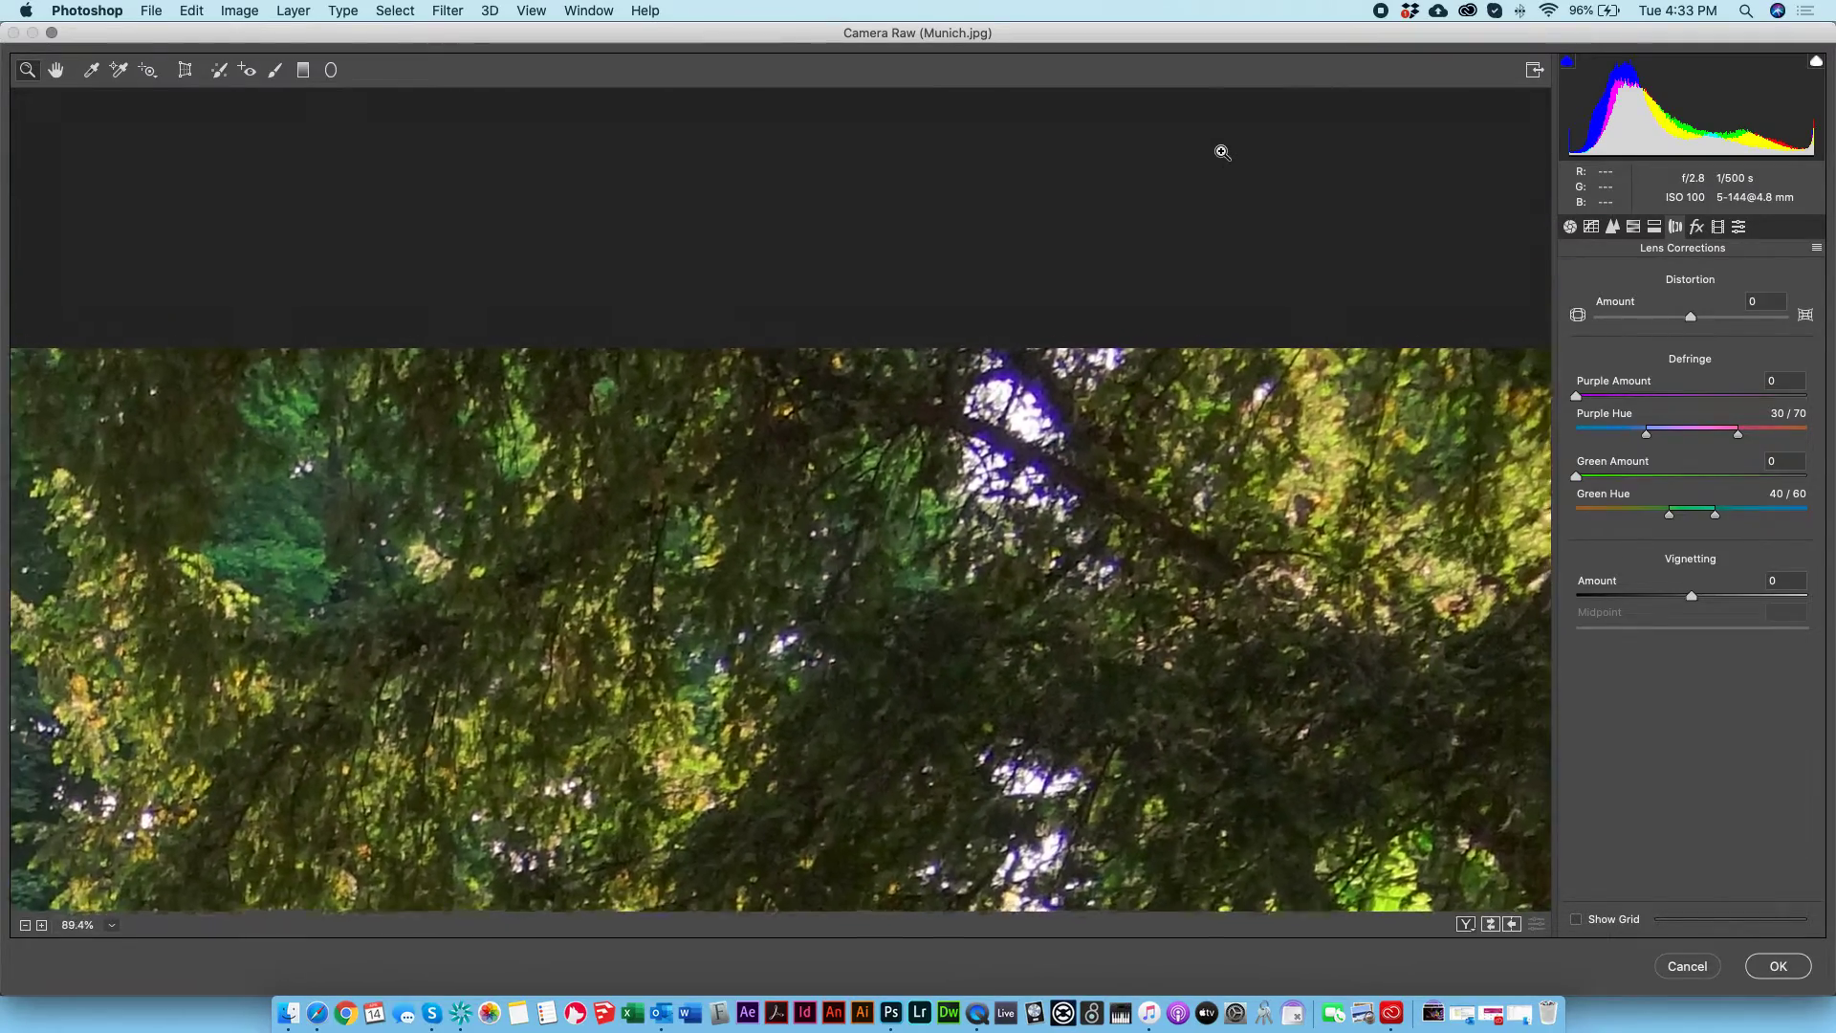
scroll(1126, 313, "down", 3)
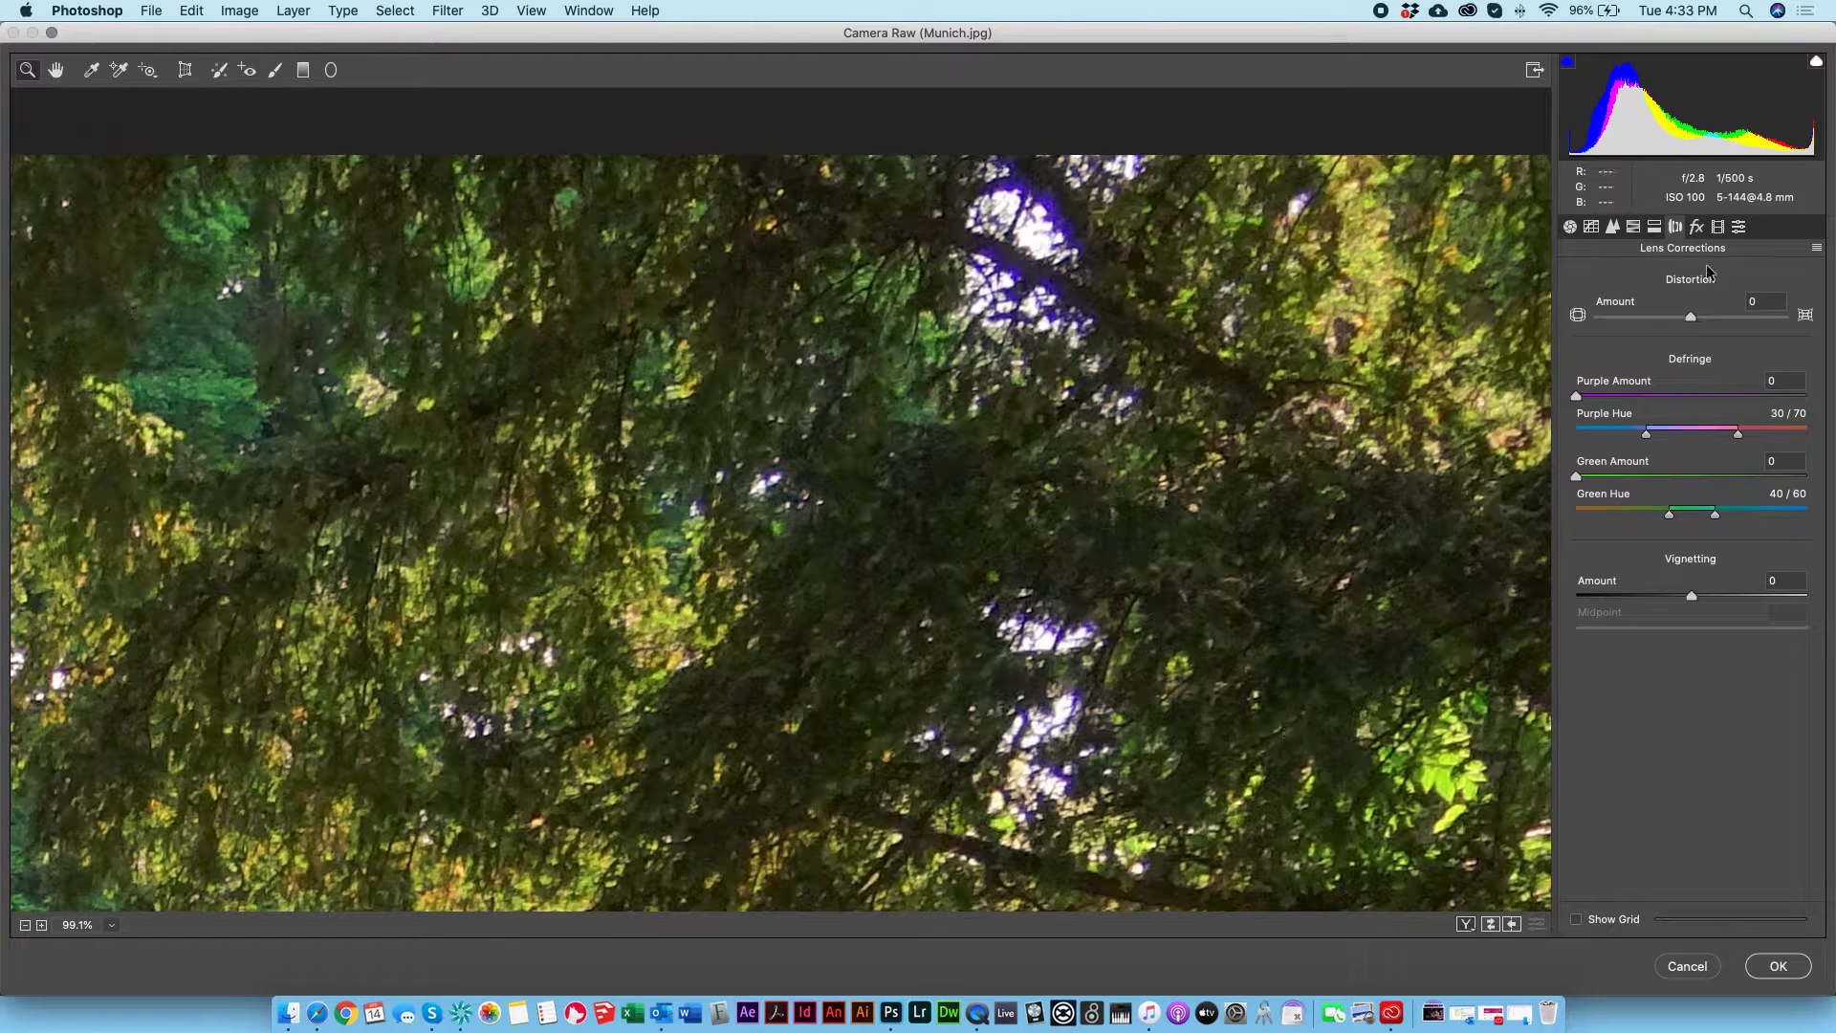
left_click_drag(1607, 396, 1576, 434)
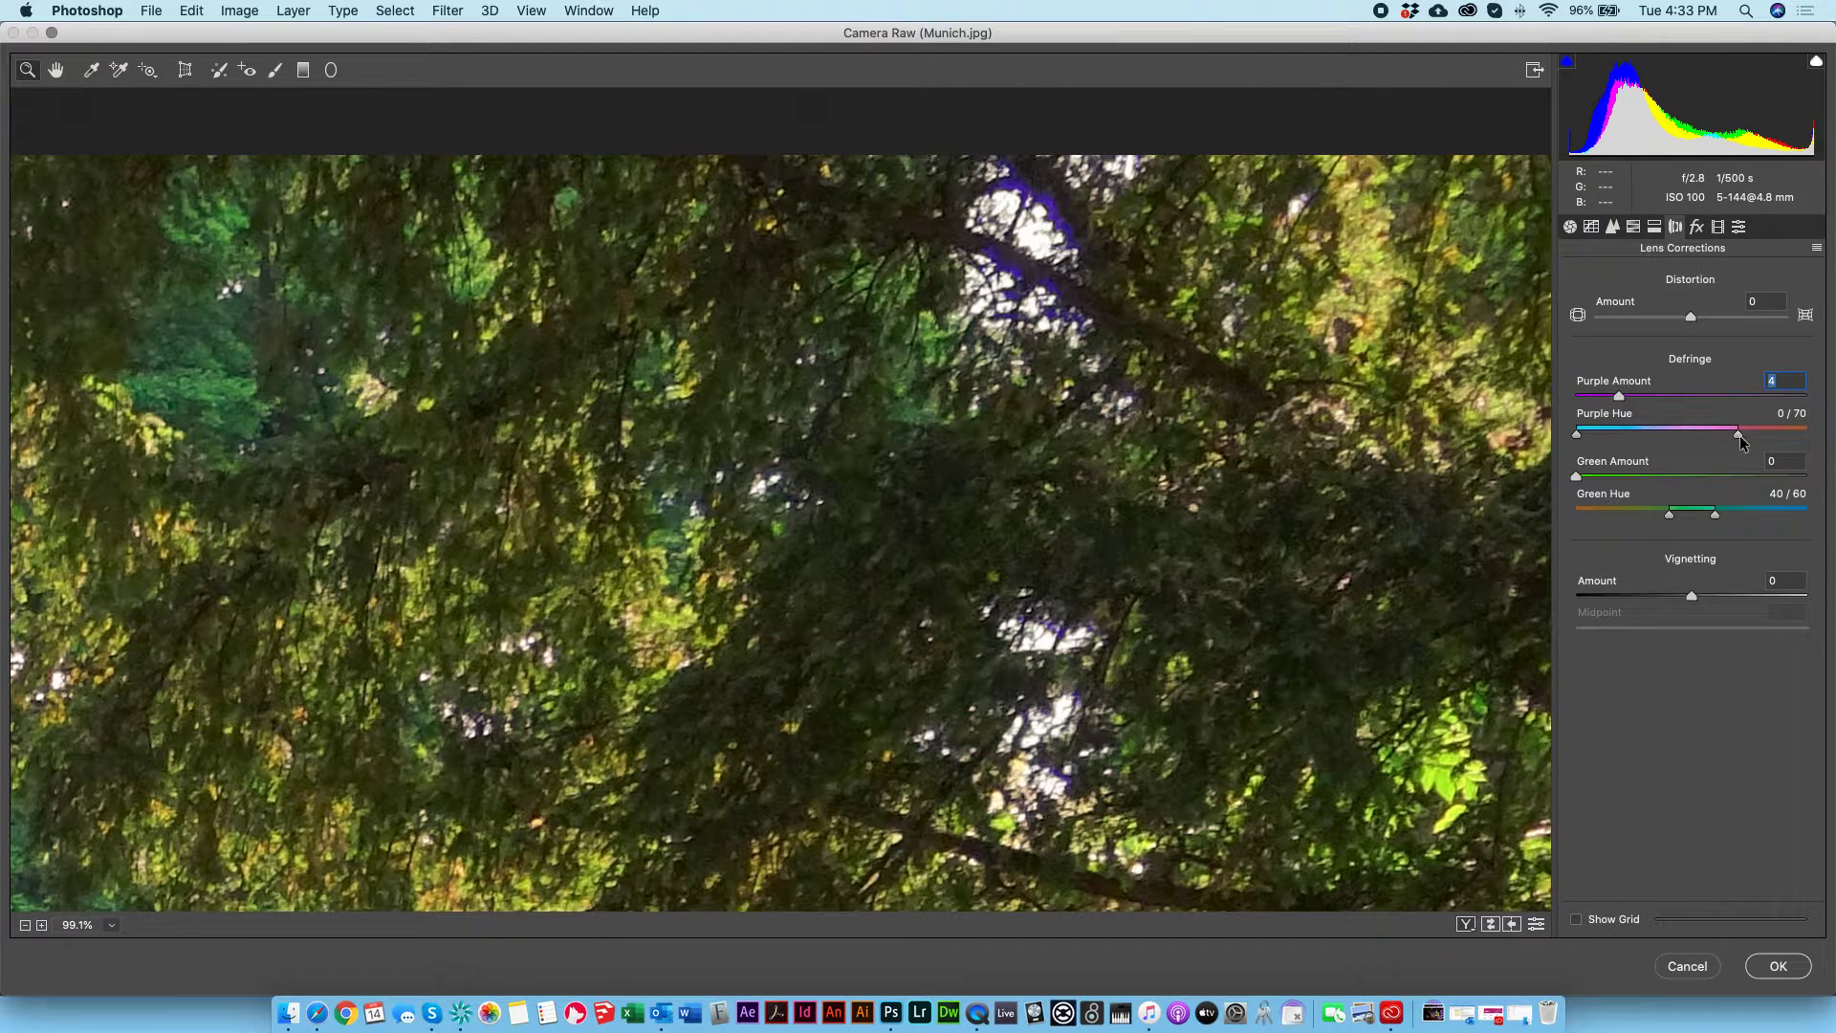
left_click_drag(1739, 434, 1693, 431)
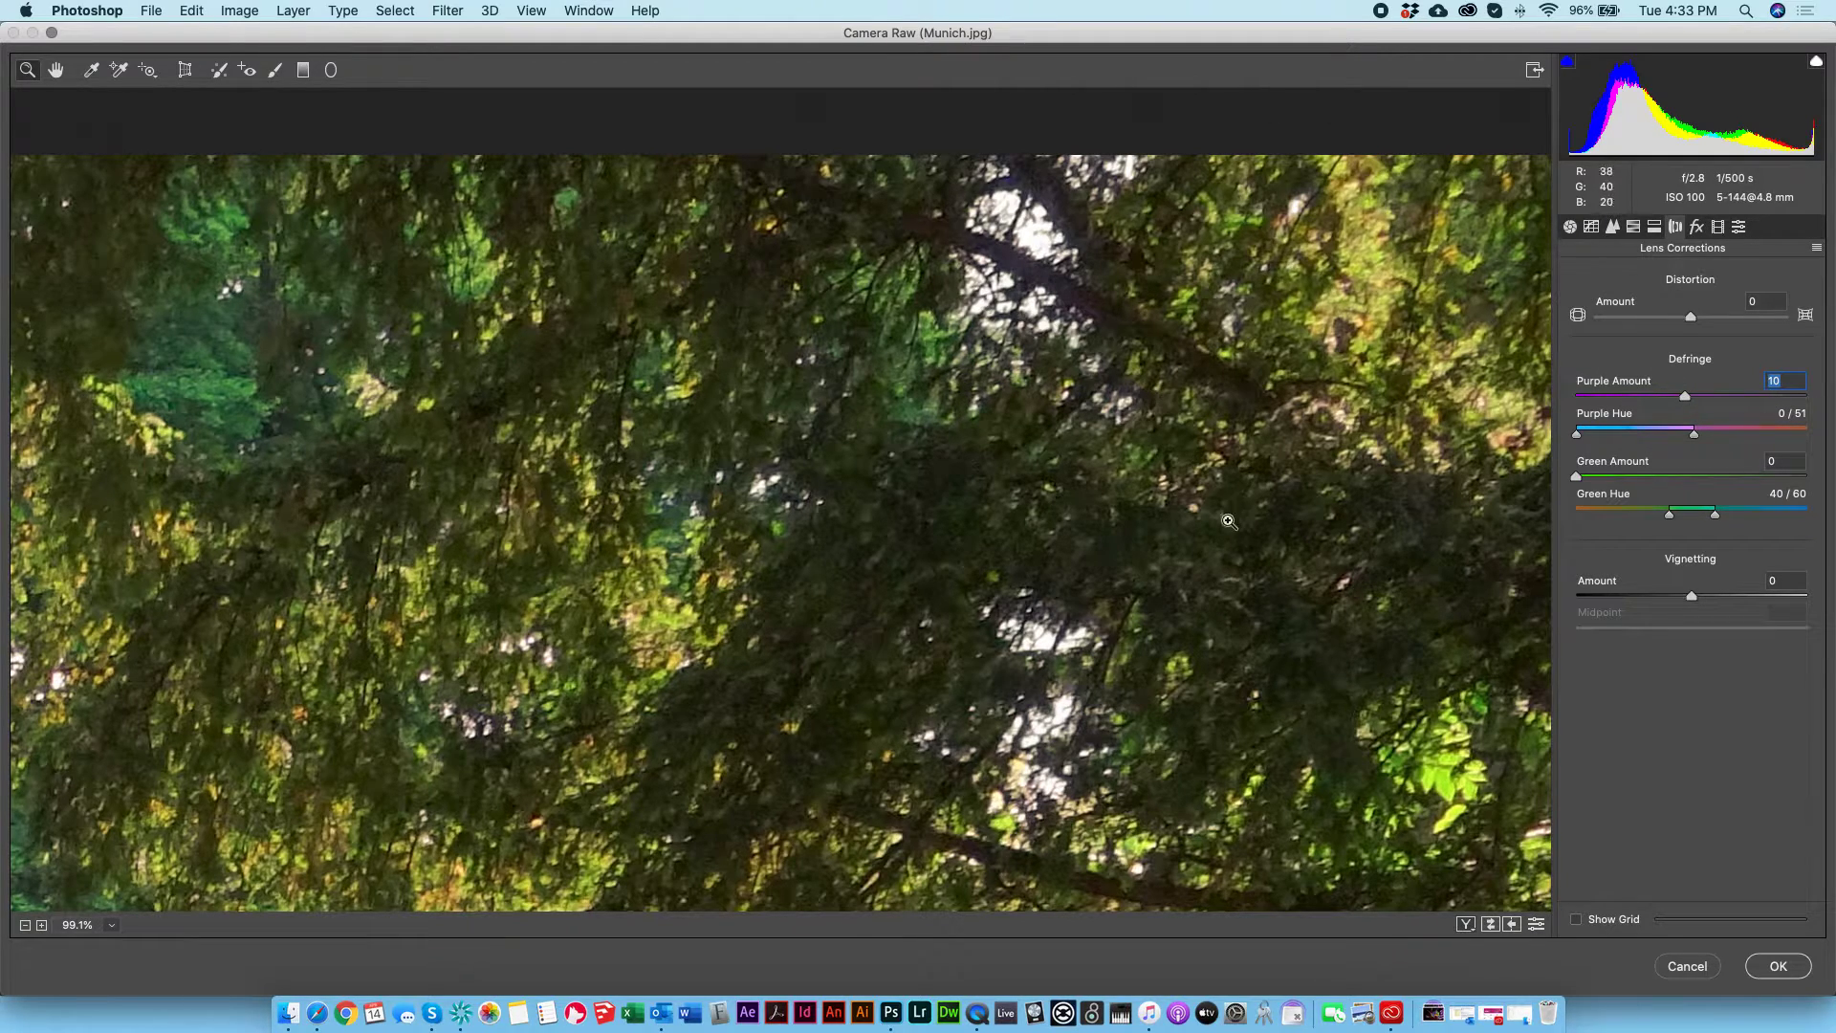
scroll(1063, 660, "down", 5)
scroll(503, 815, "up", 2)
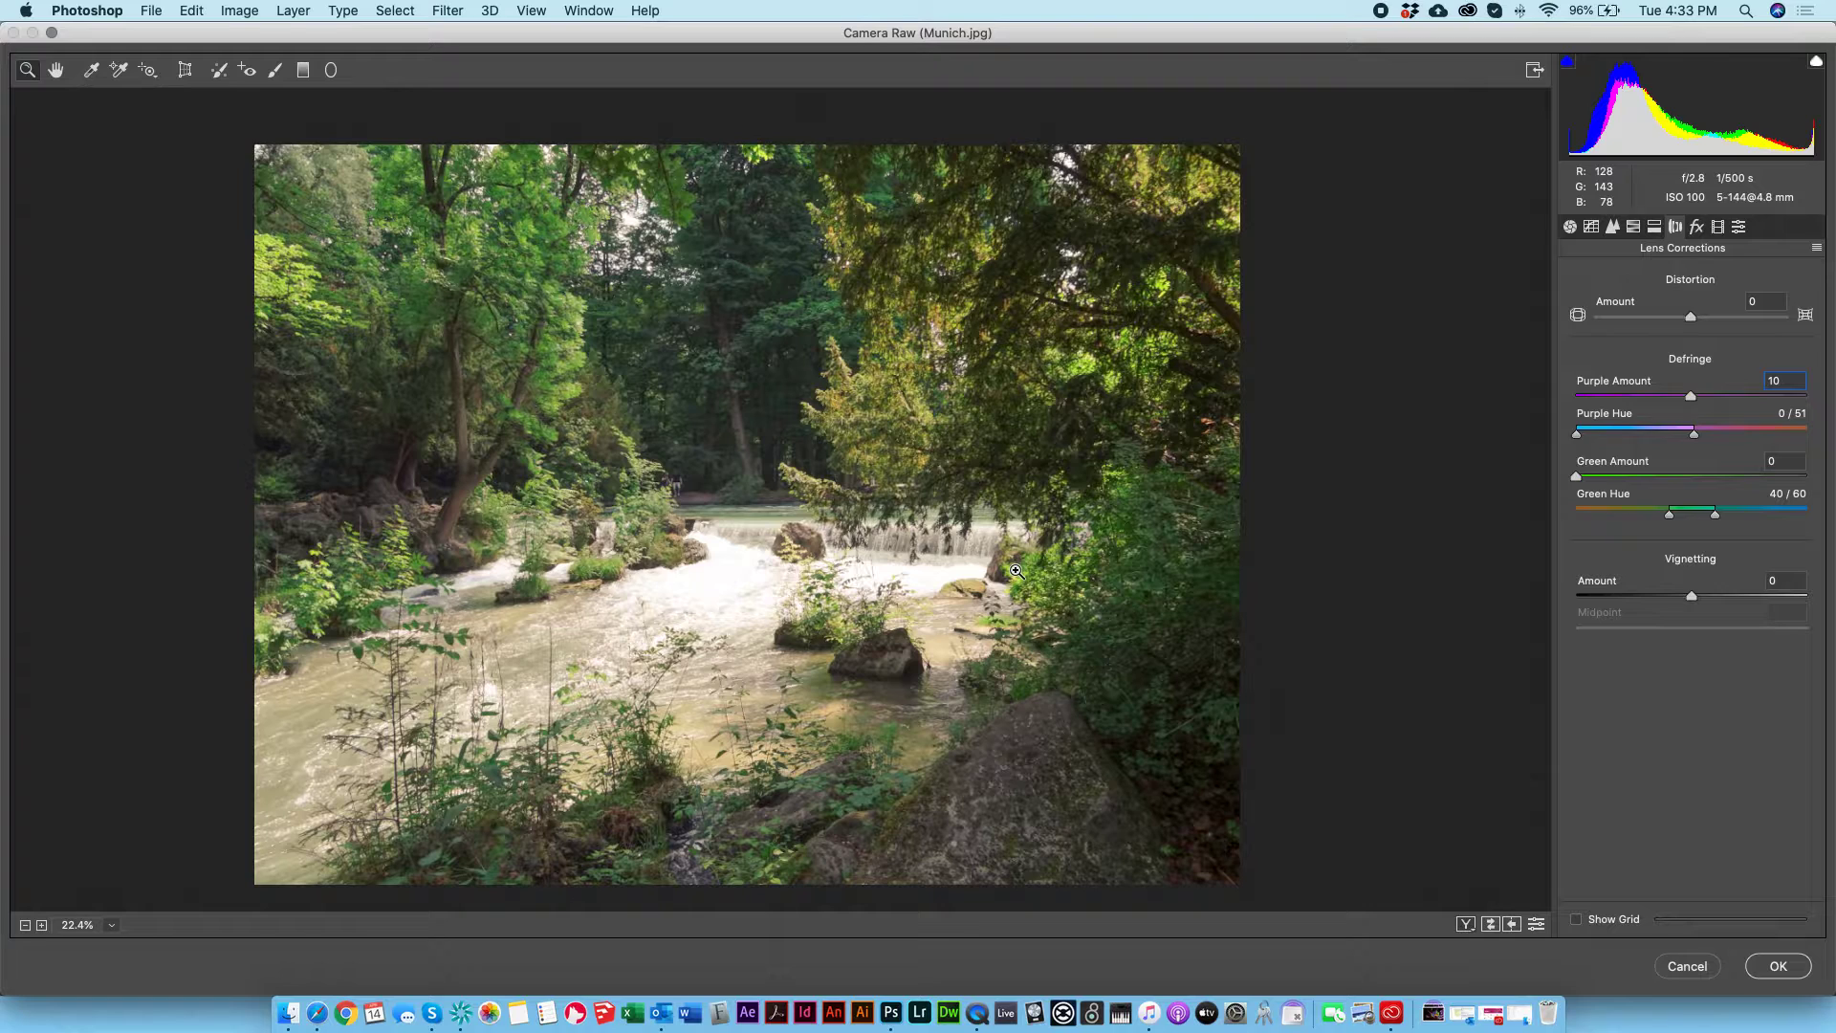
left_click(1695, 228)
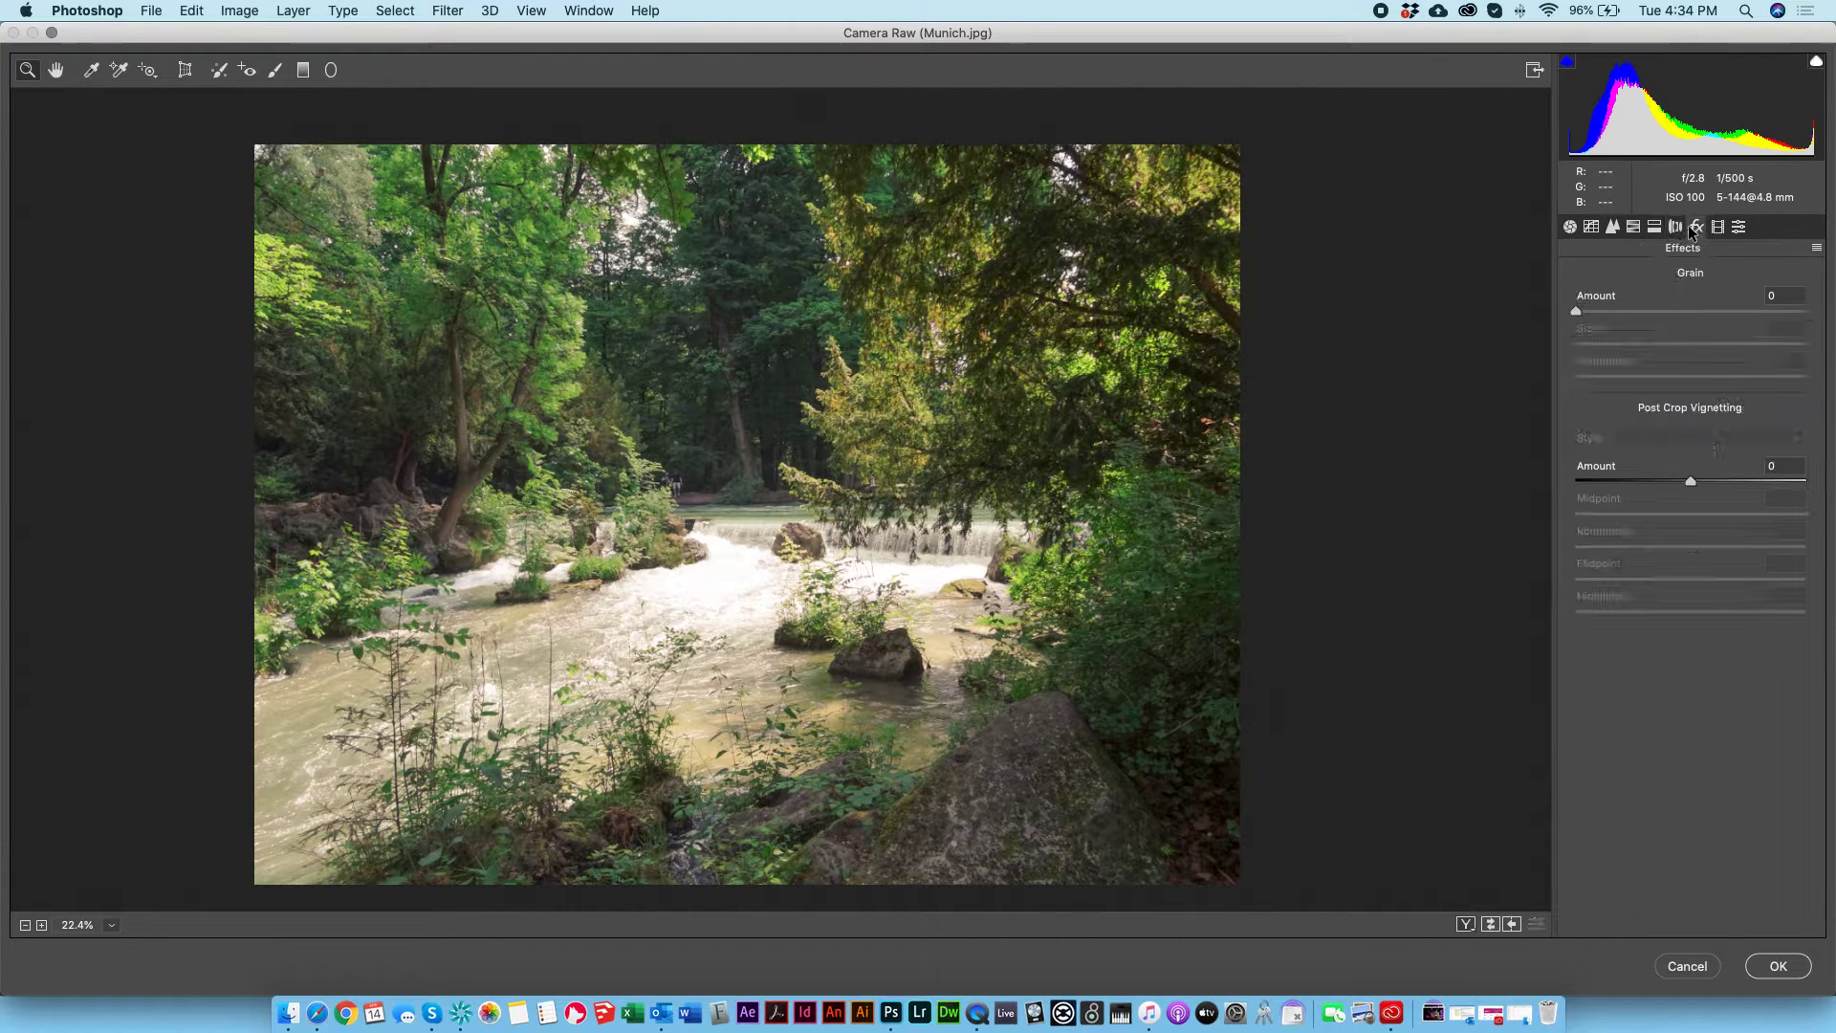
left_click(1675, 228)
left_click(1633, 228)
left_click(1594, 227)
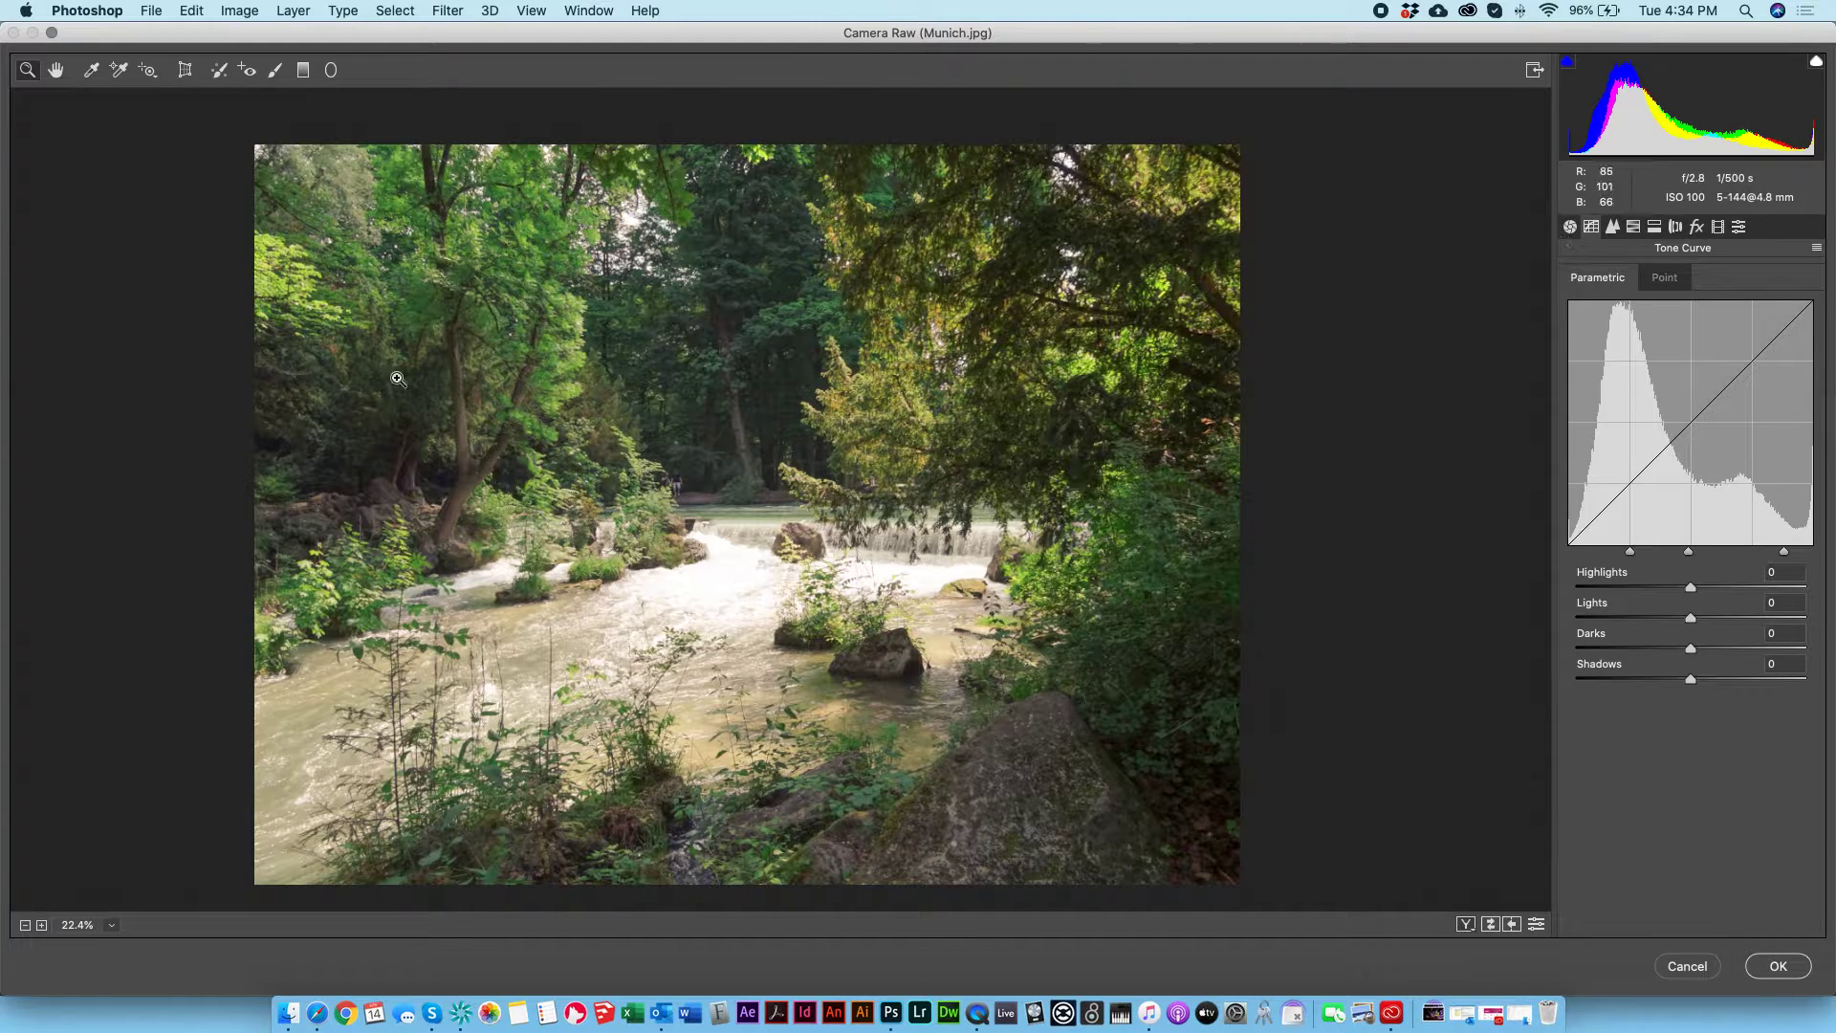
Step: Try to heal away the walking man on the far riverbank with Spot Removal at size 30, and delete the spot
left_click(217, 73)
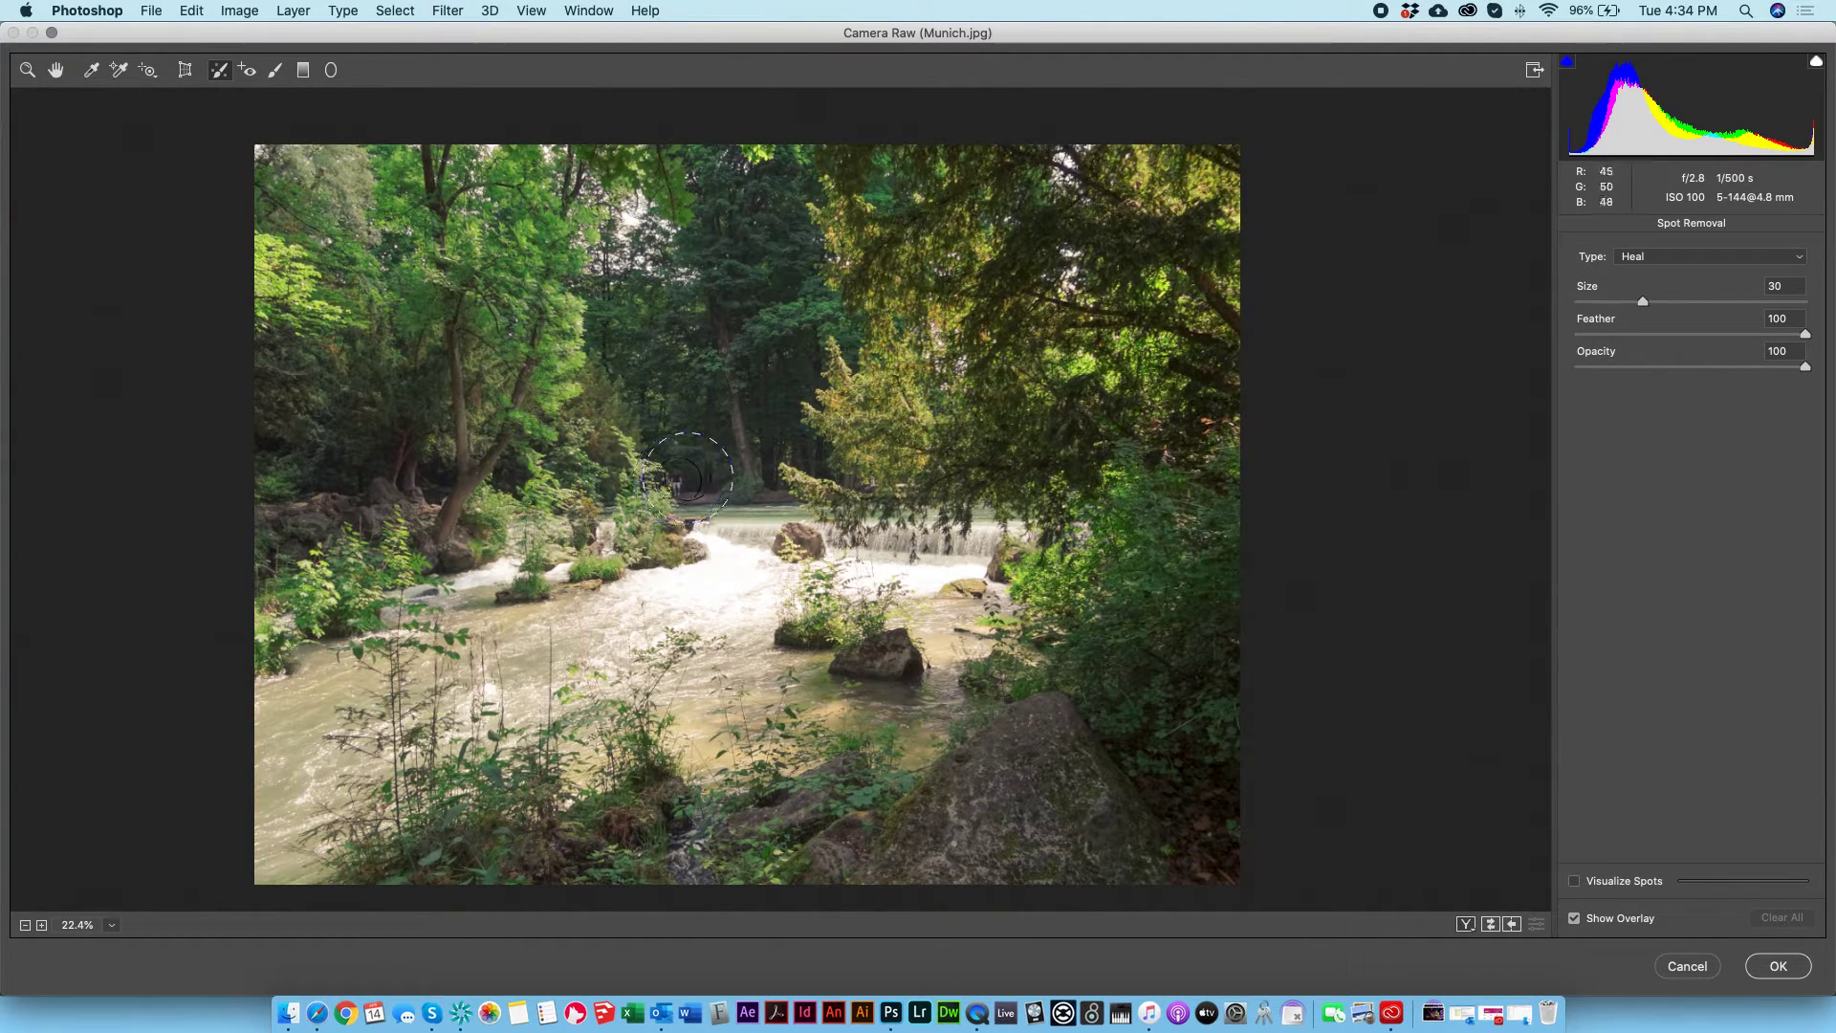
scroll(687, 476, "down", 2)
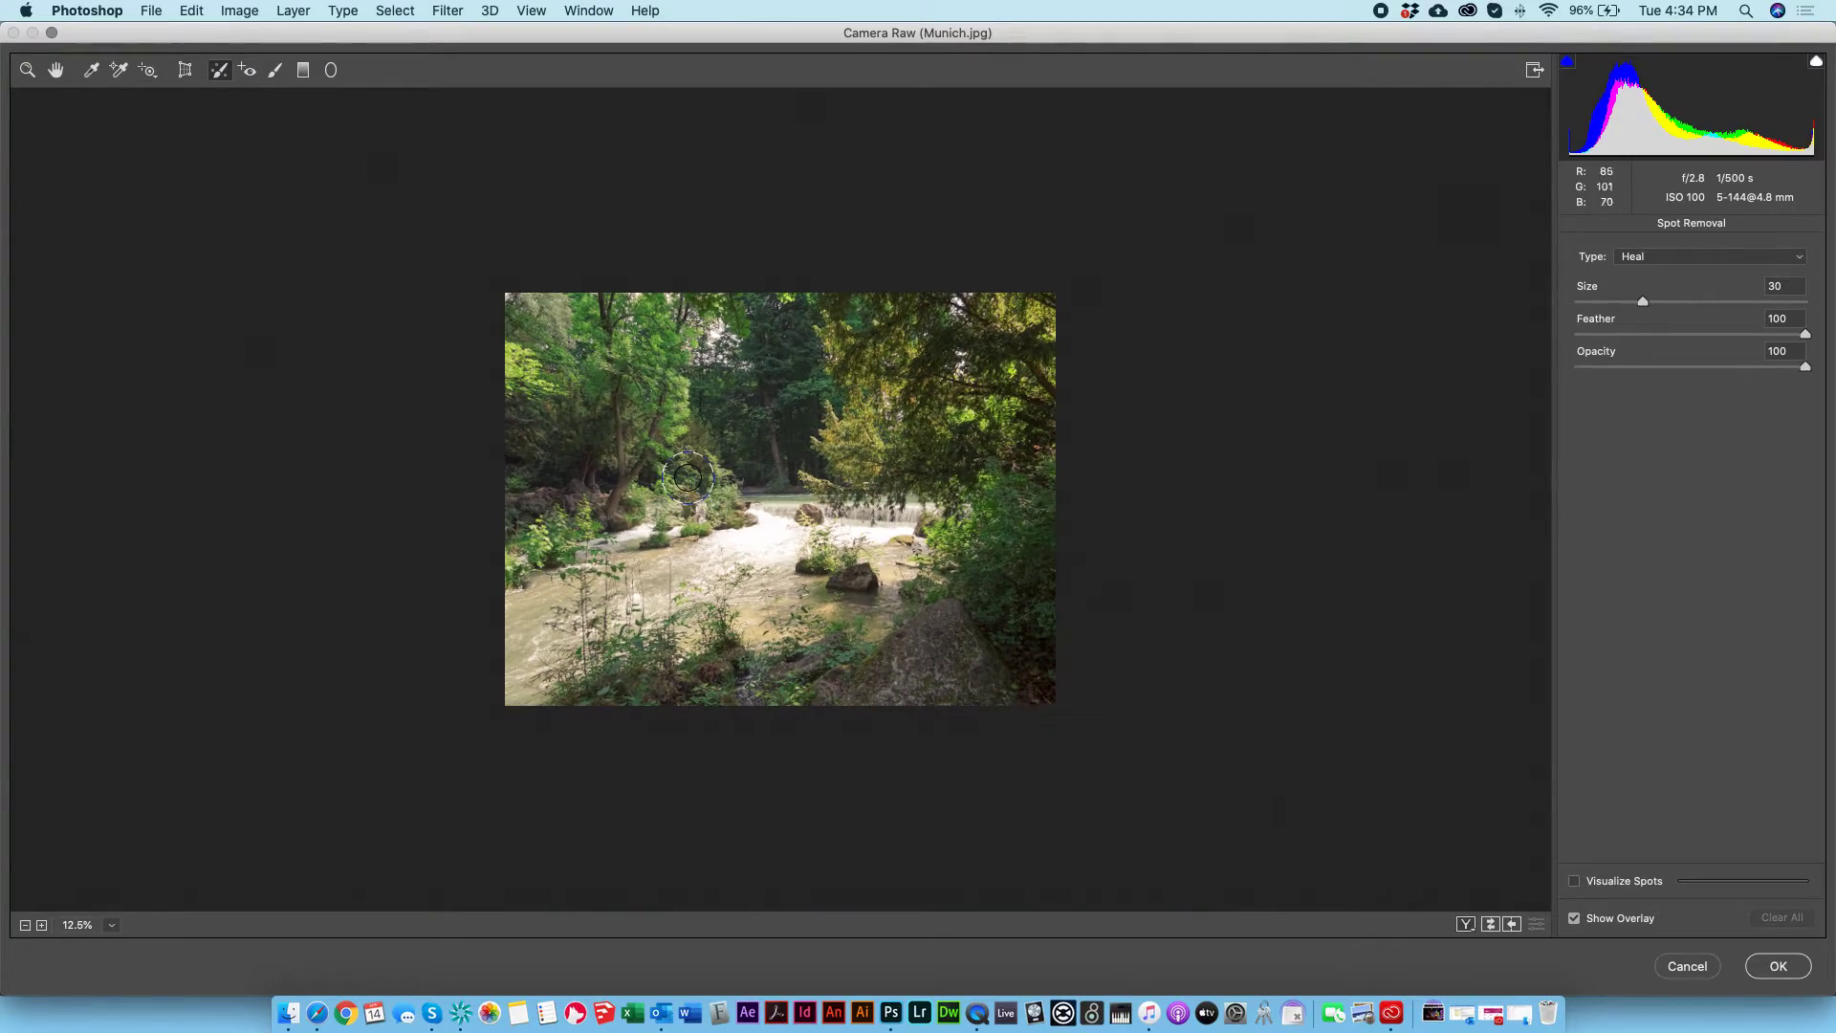
scroll(688, 476, "up", 6)
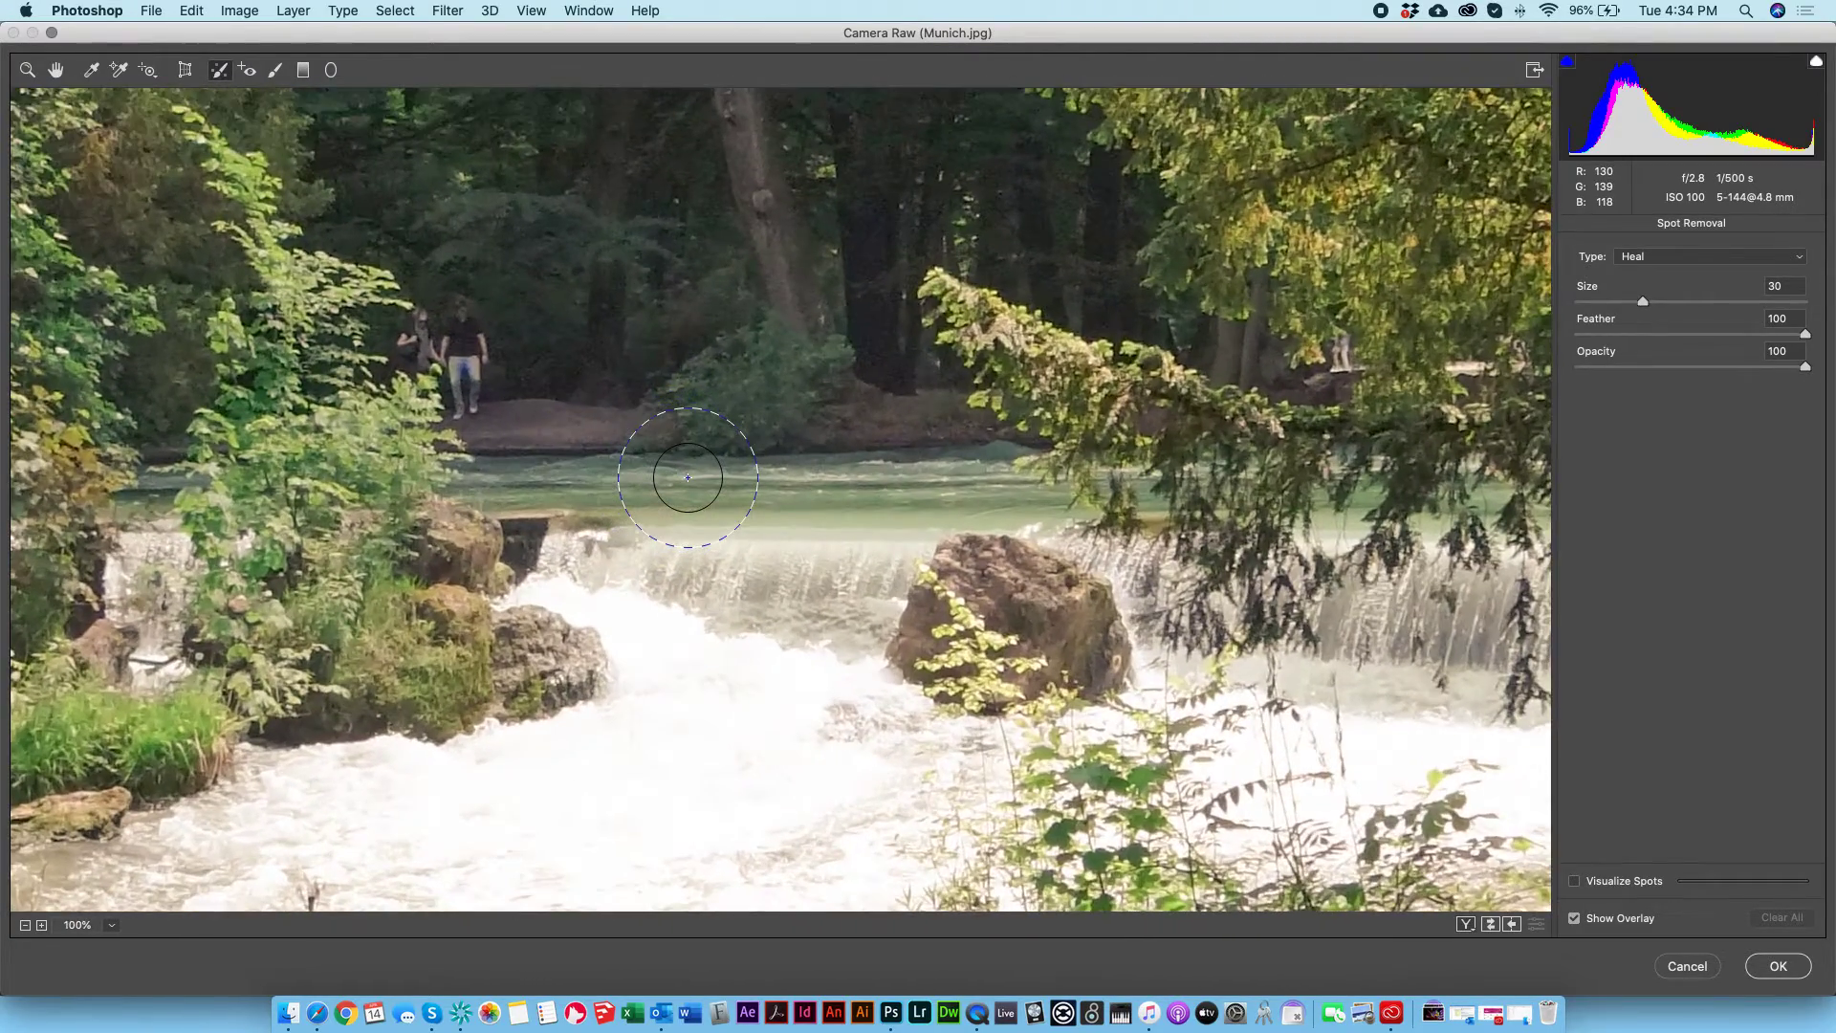
key("super+plus")
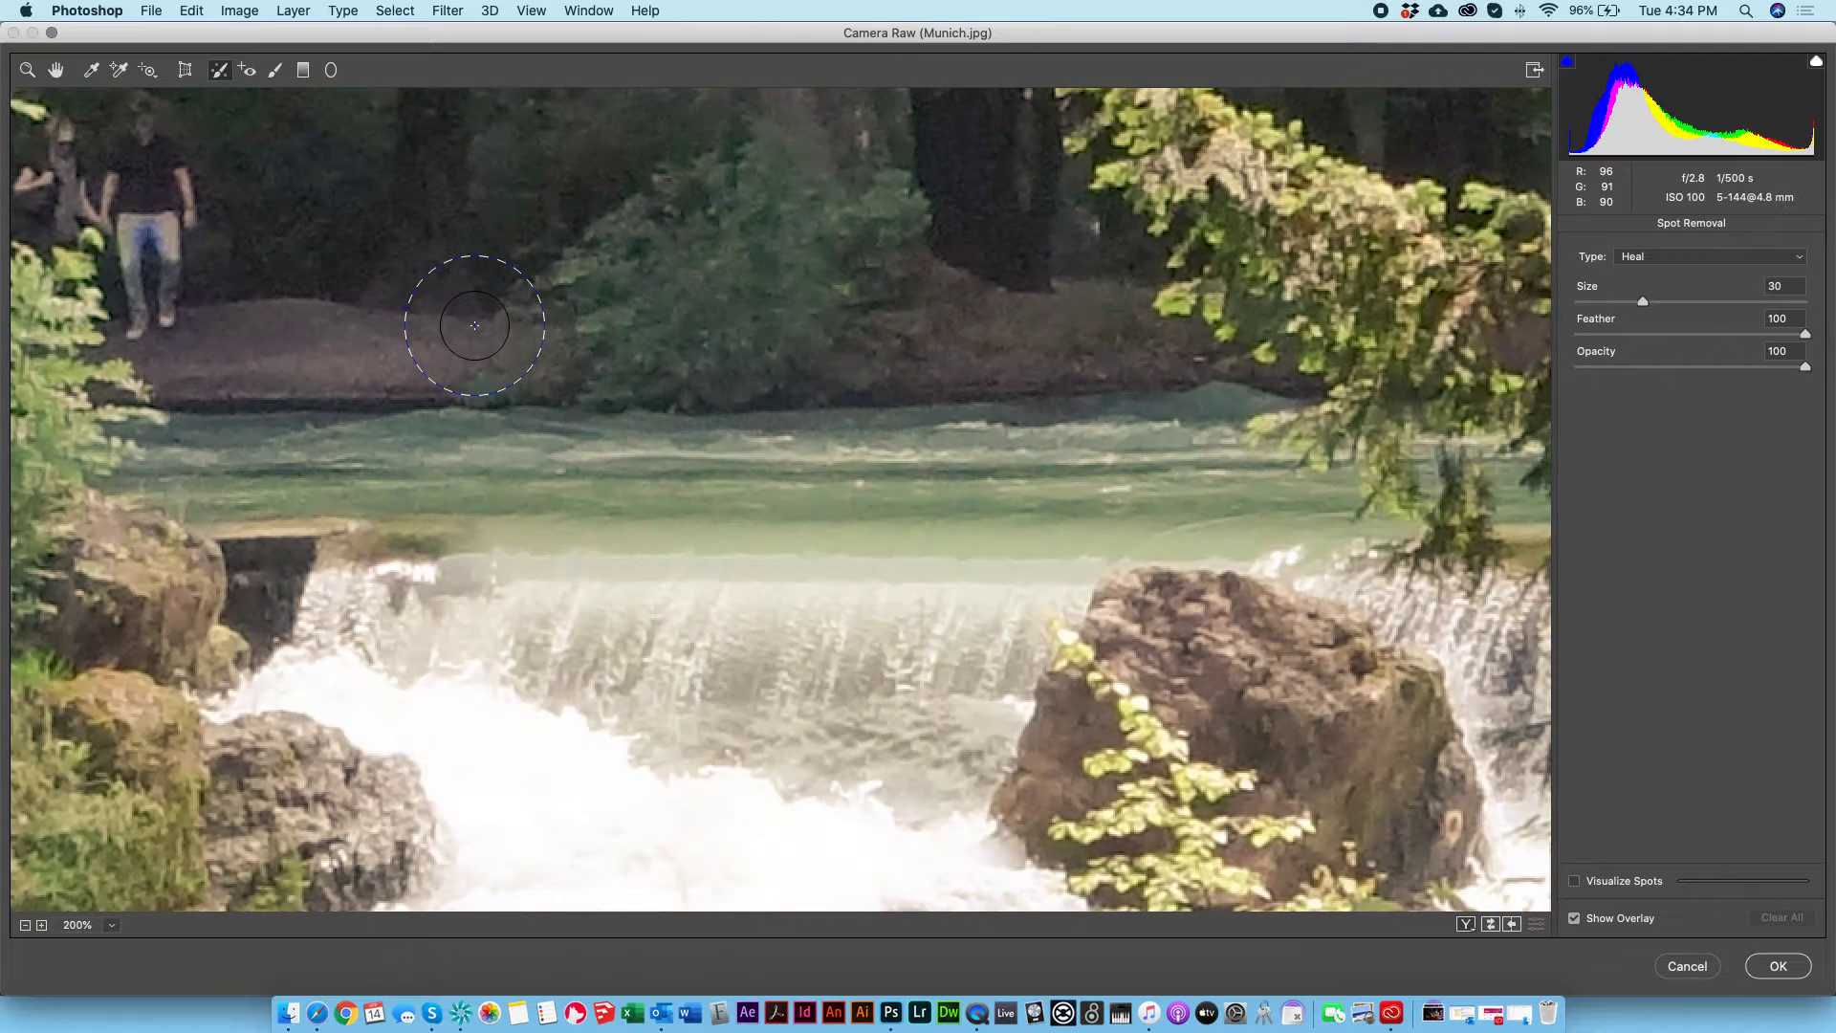
mouse_move(377, 283)
left_mouse_down()
mouse_move(450, 371)
mouse_move(545, 427)
left_mouse_up()
left_click_drag(361, 243, 381, 346)
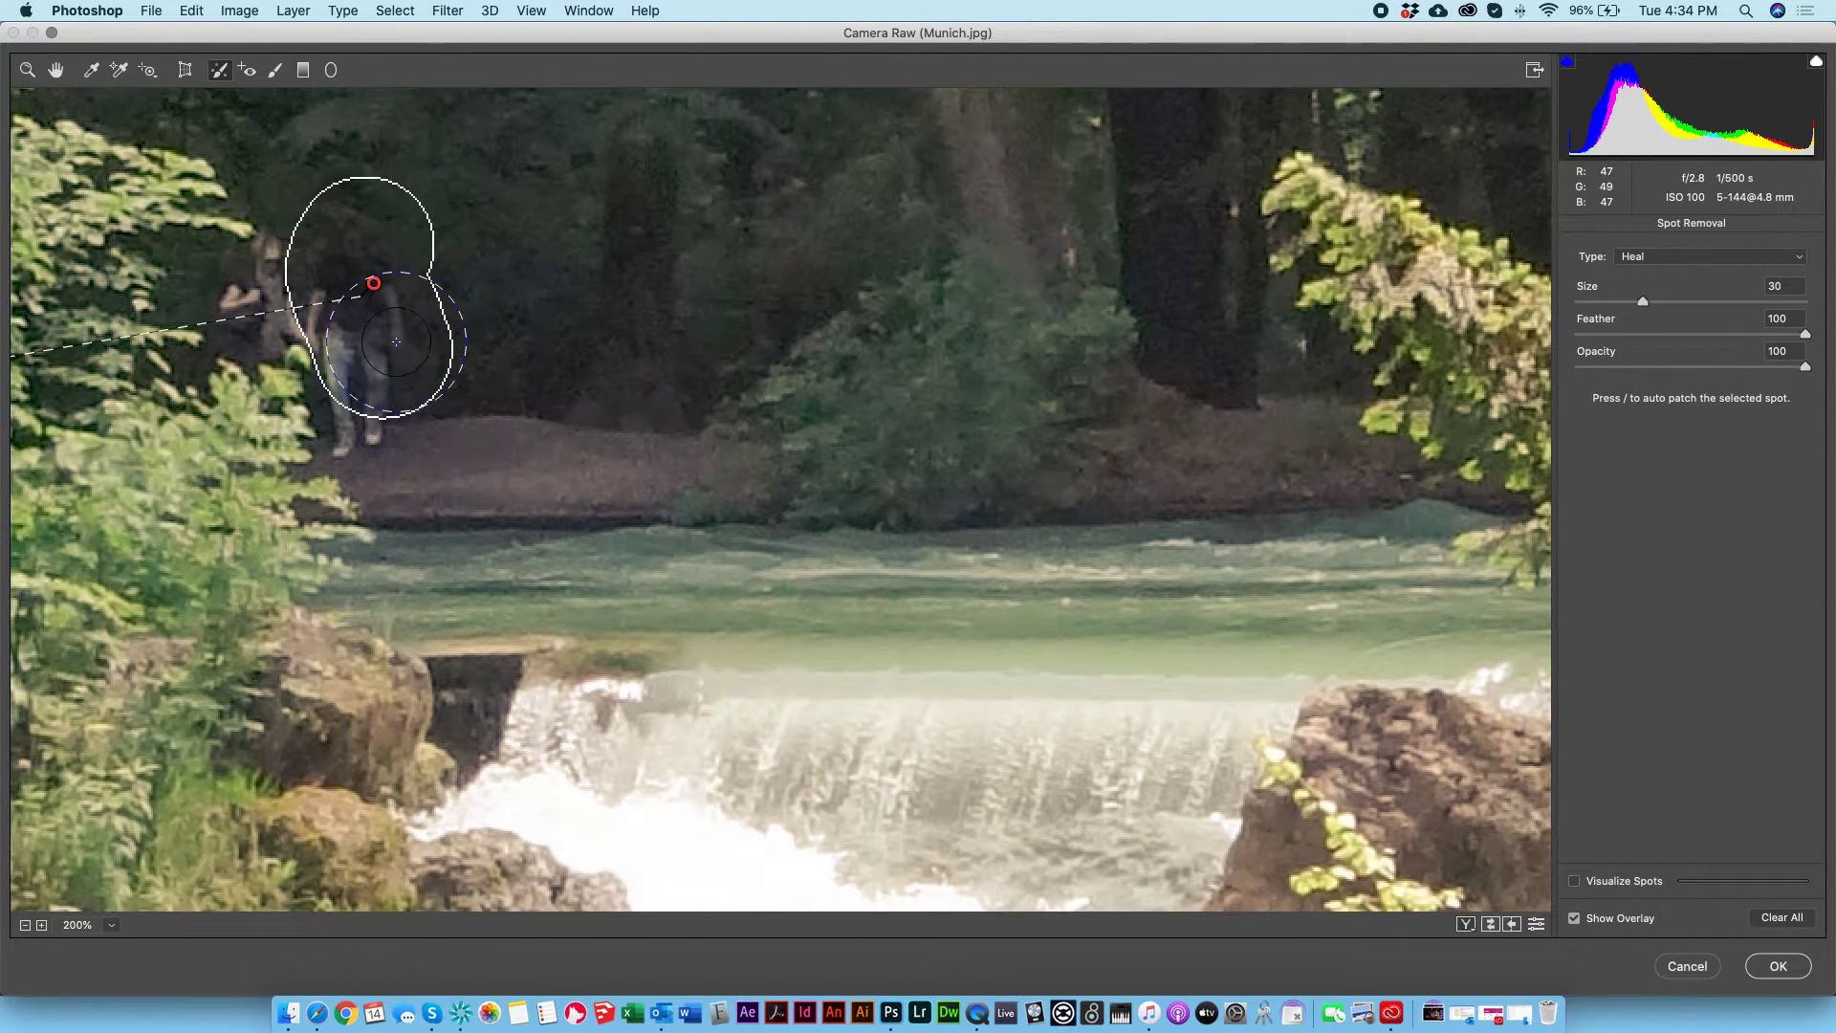
key("Delete")
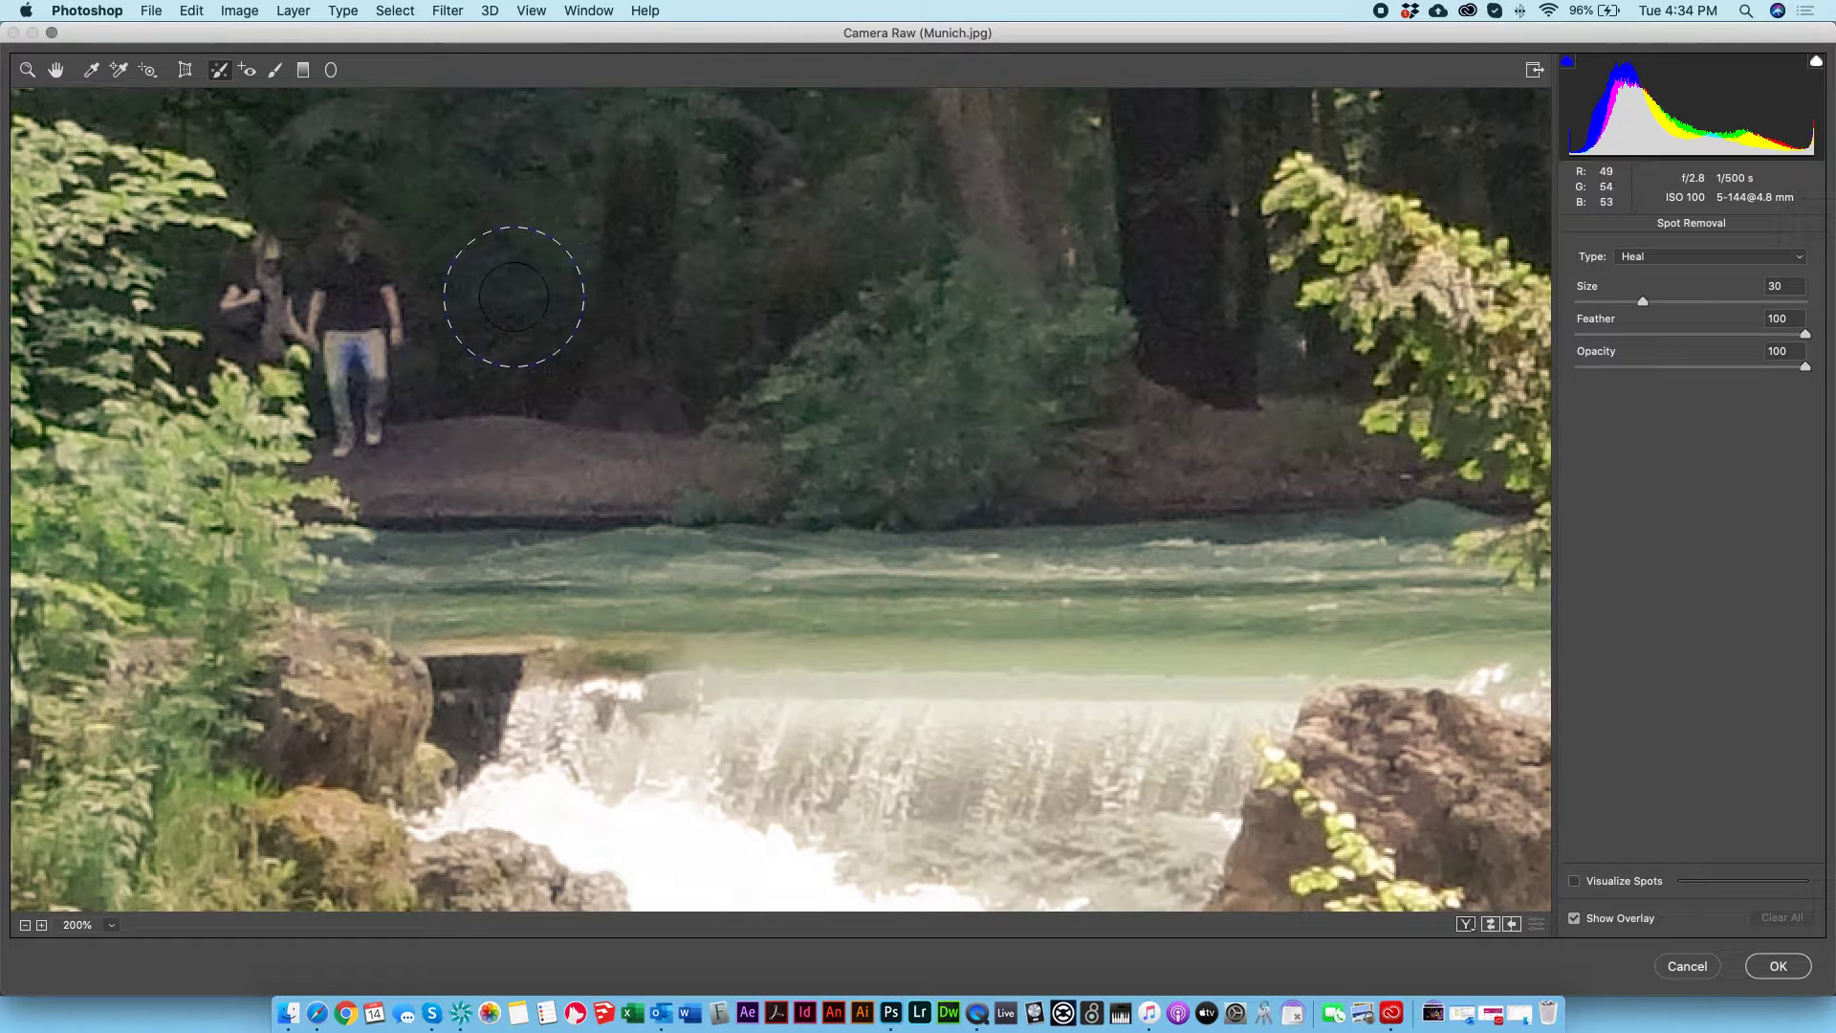
Step: Try healing the whole walking couple with a smaller Spot Removal brush of size 22, and delete that spot
key("bracketleft")
key("bracketleft")
key("bracketleft")
key("bracketleft")
mouse_move(378, 244)
left_mouse_down()
mouse_move(392, 323)
mouse_move(263, 277)
mouse_move(277, 373)
mouse_move(392, 421)
mouse_move(349, 448)
left_mouse_up()
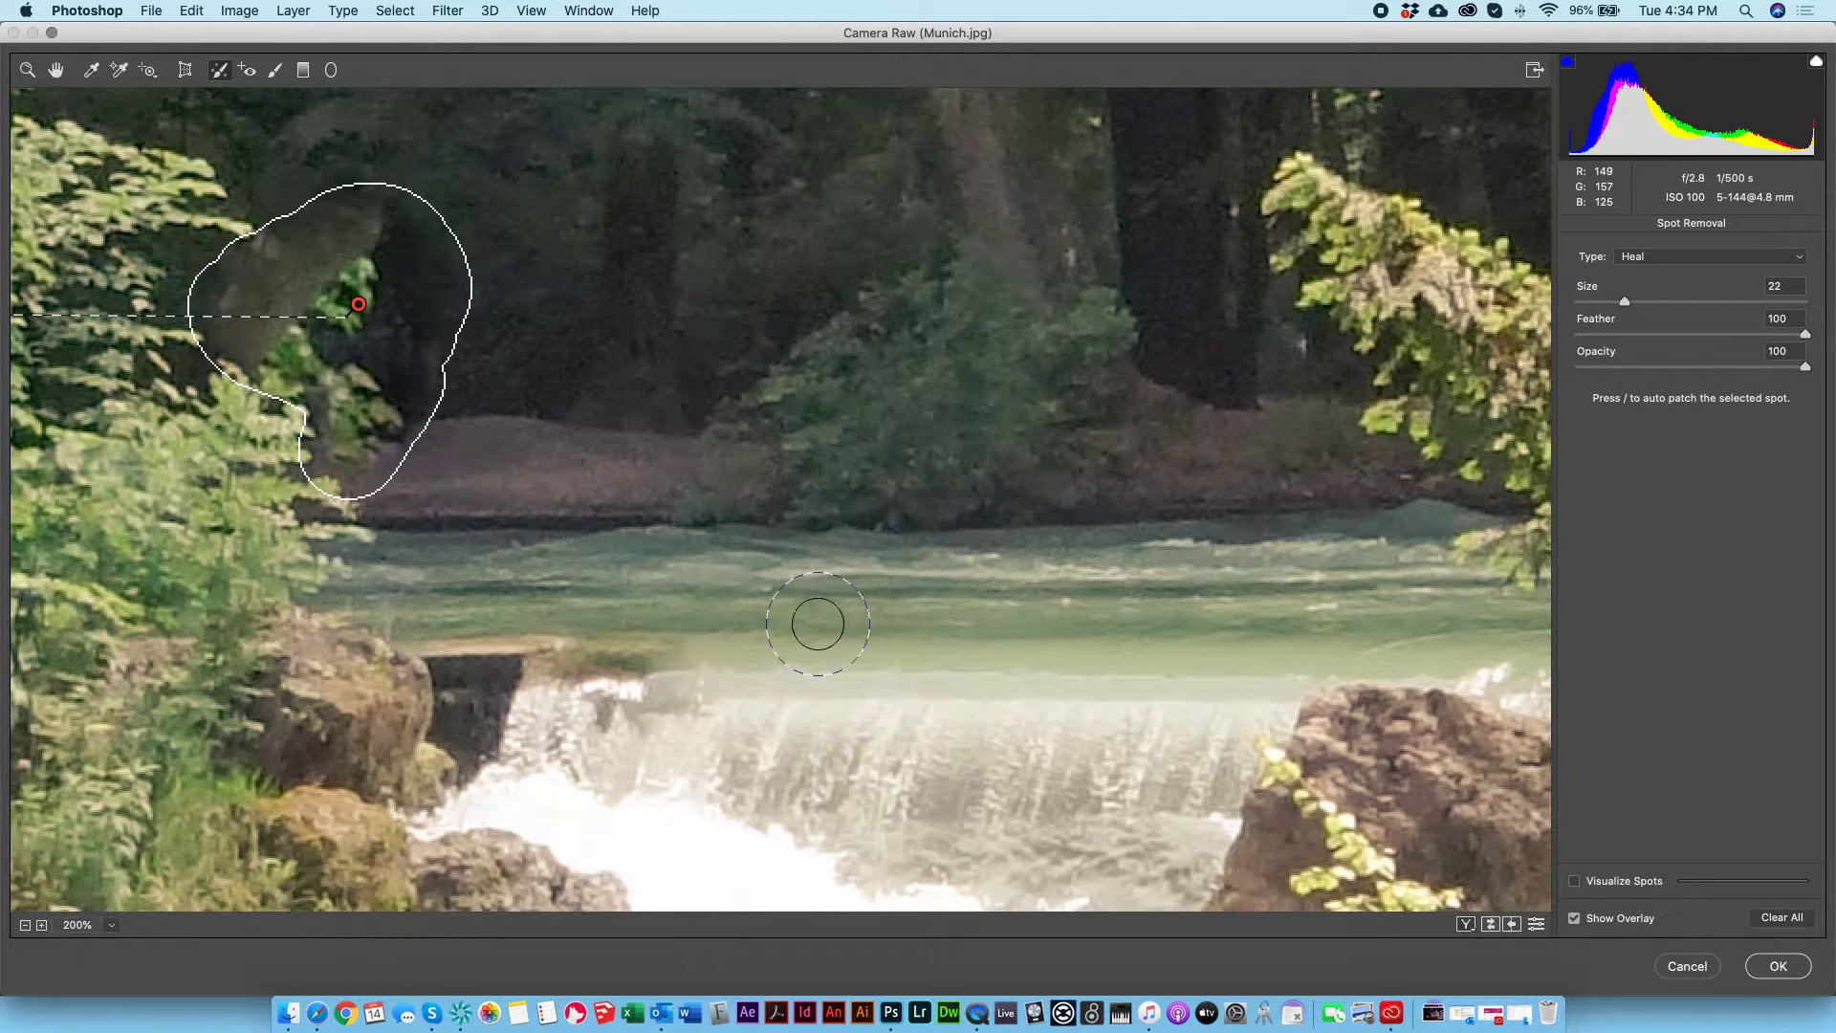
key("Delete")
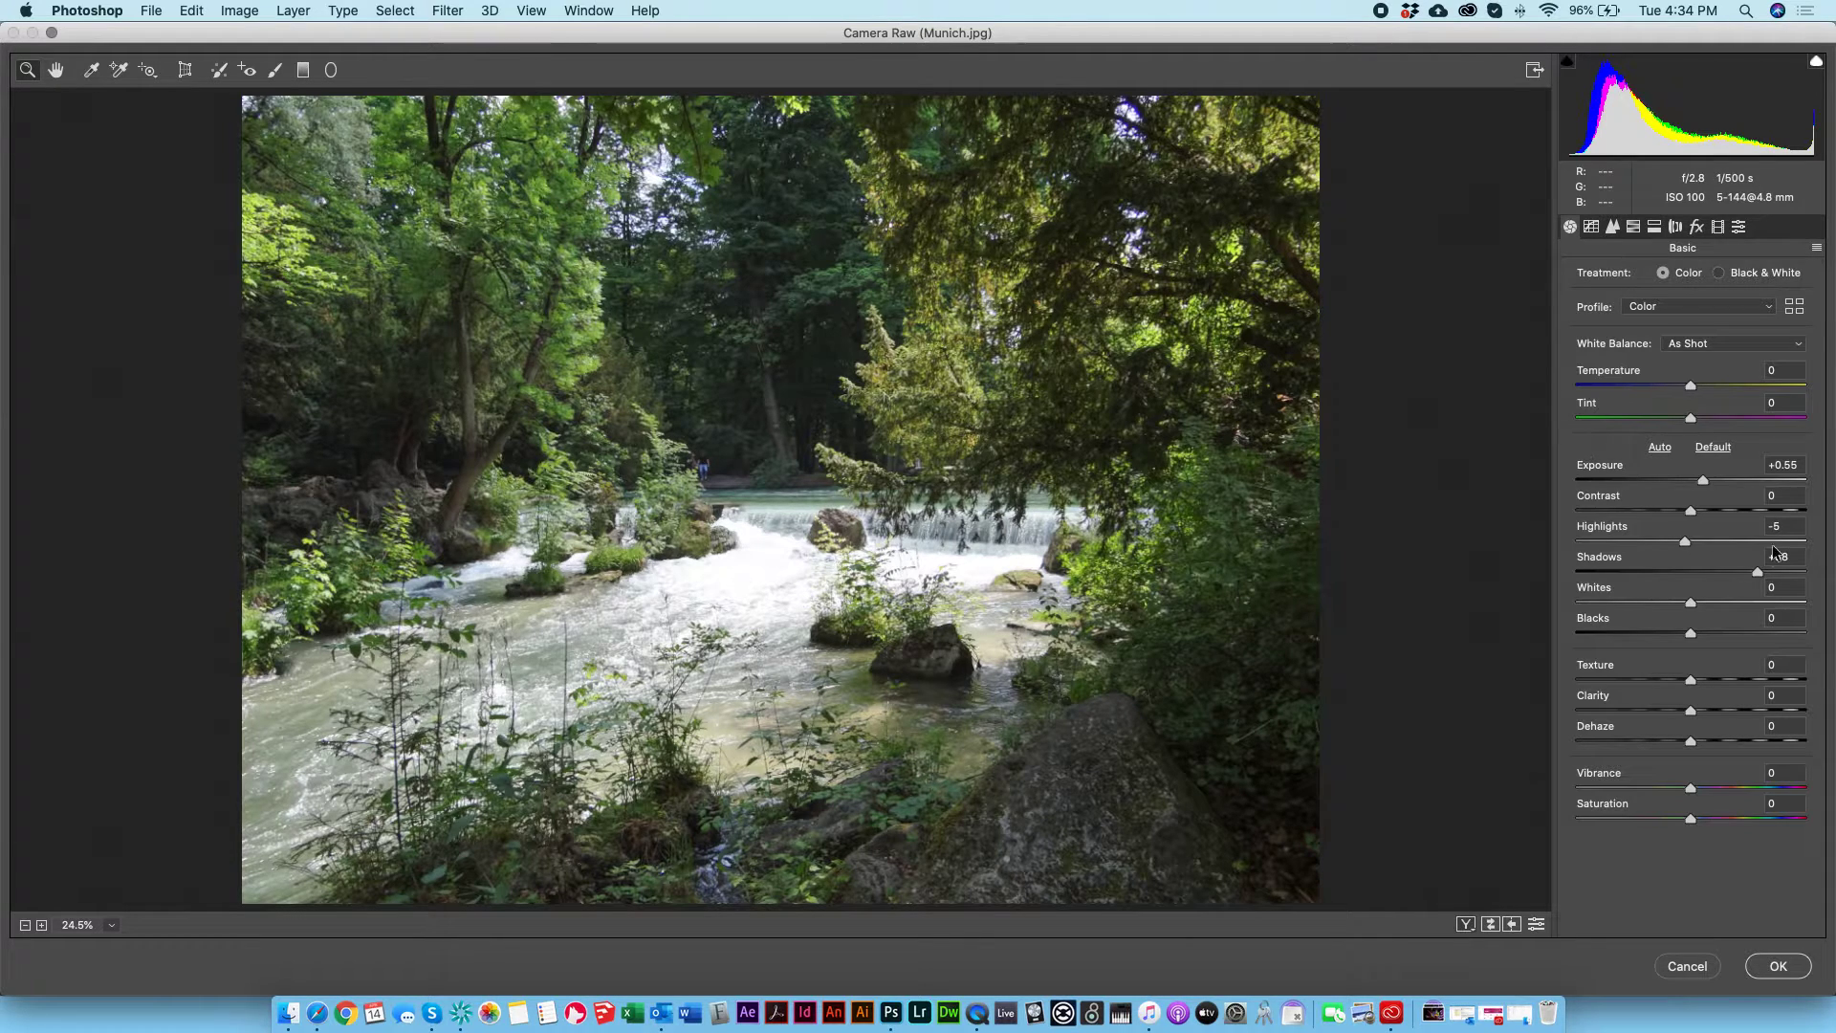
Step: In the Basic adjustments, set Temperature to +18, Highlights to -11, Whites to -50, Texture to -2 and Vibrance to -30
mouse_move(1684, 542)
left_mouse_down()
mouse_move(1716, 540)
mouse_move(1681, 540)
left_mouse_up()
left_click_drag(1700, 378, 1711, 375)
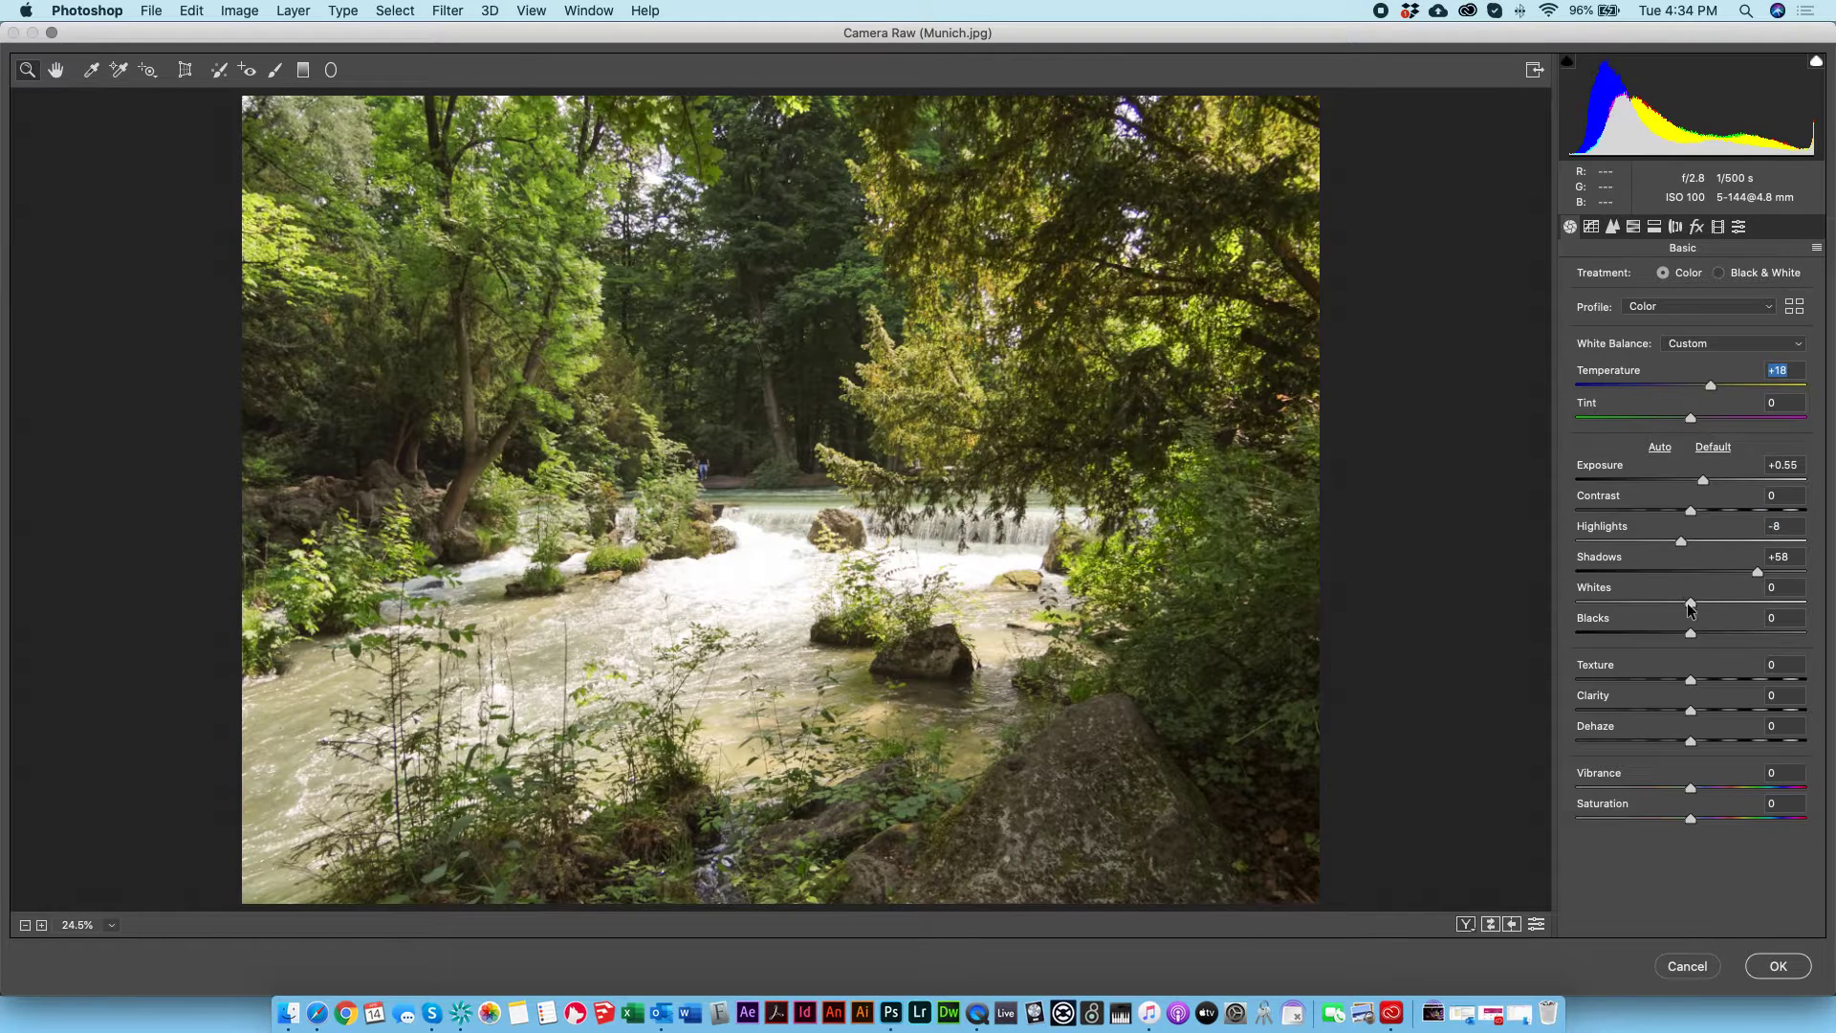
left_click_drag(1689, 605, 1632, 606)
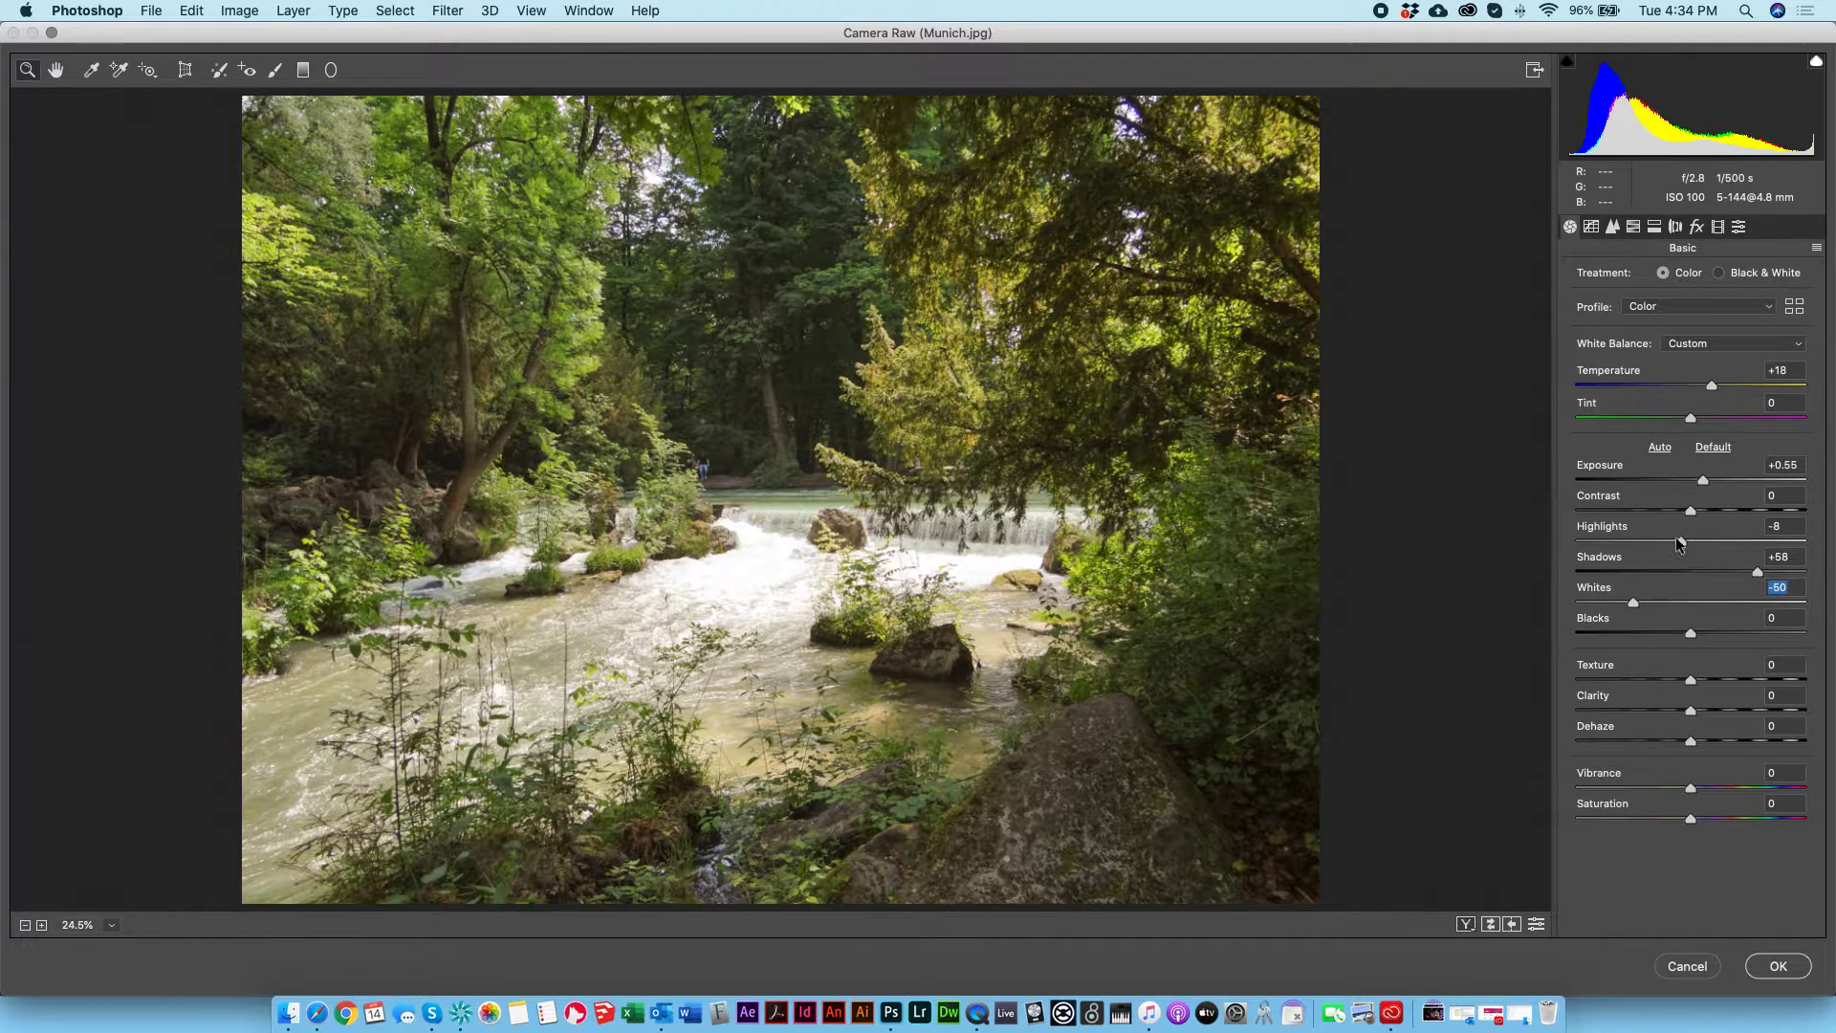
left_click_drag(1680, 543, 1677, 542)
left_click_drag(1697, 786, 1660, 788)
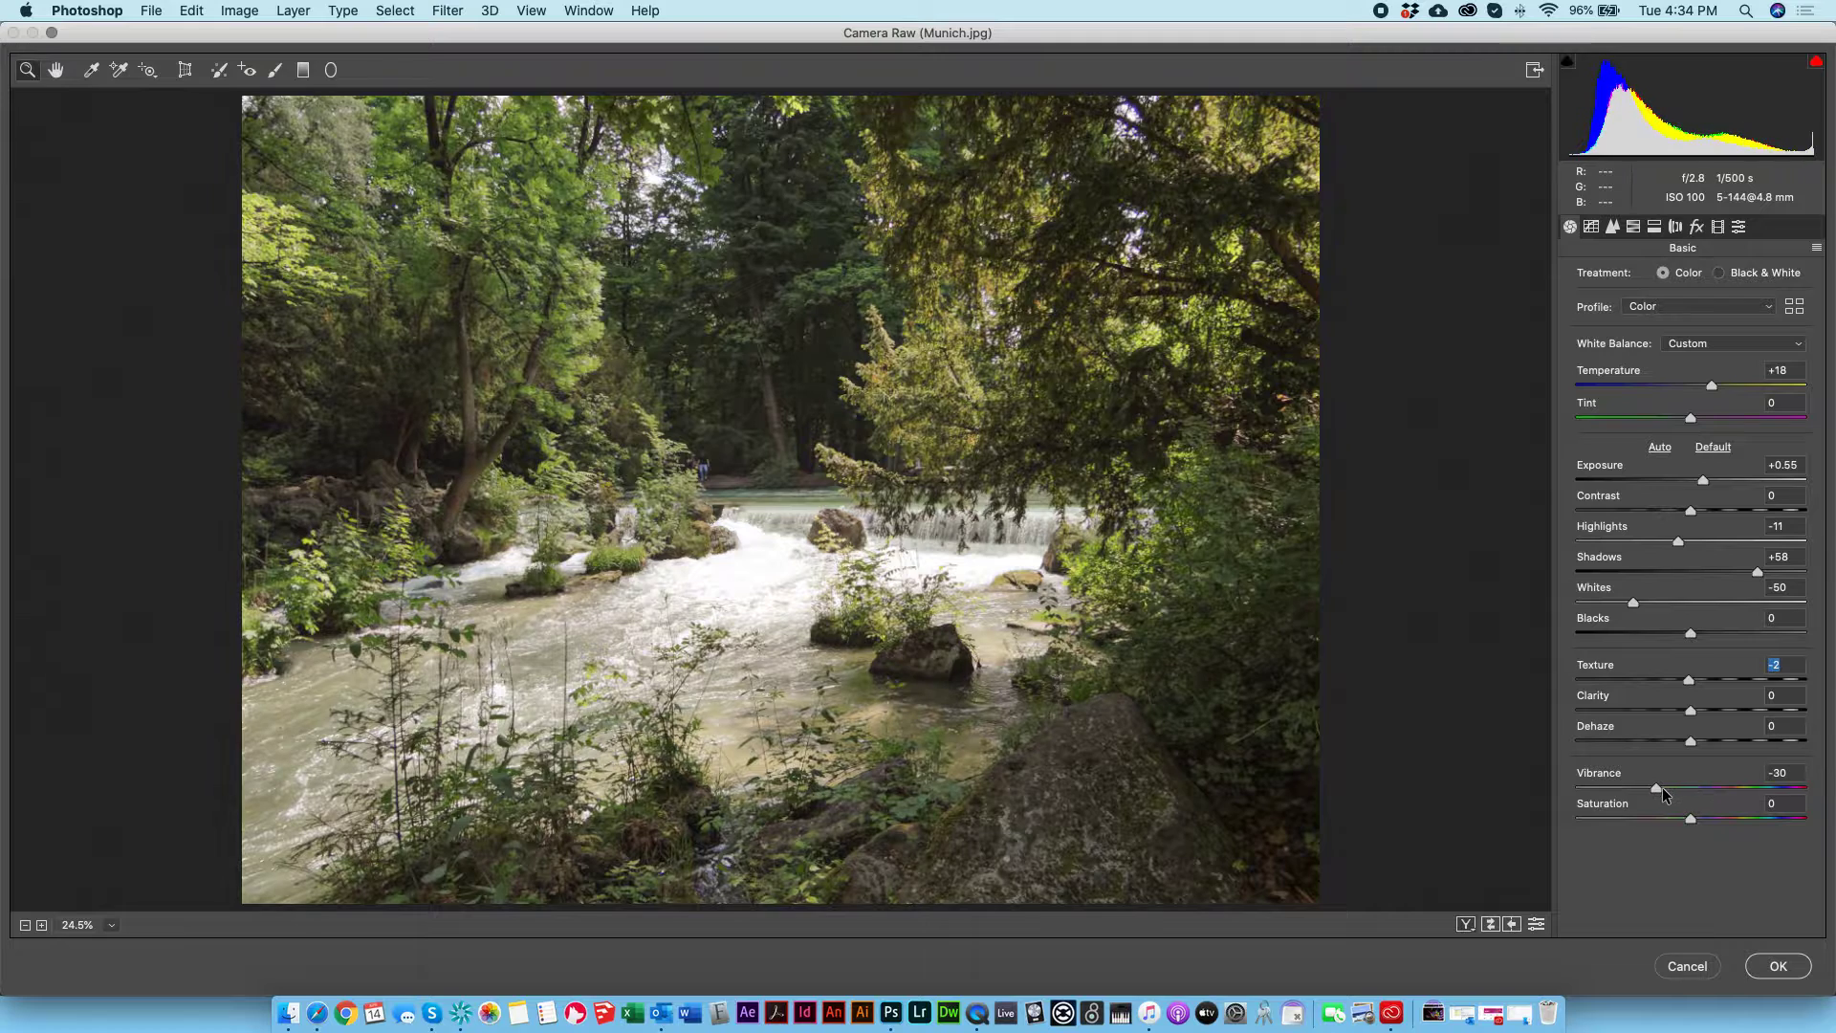
Step: In Split Toning, set the highlights hue to 66 and saturation to 20, and apply the Camera Raw filter
left_click(1613, 227)
left_click(1654, 226)
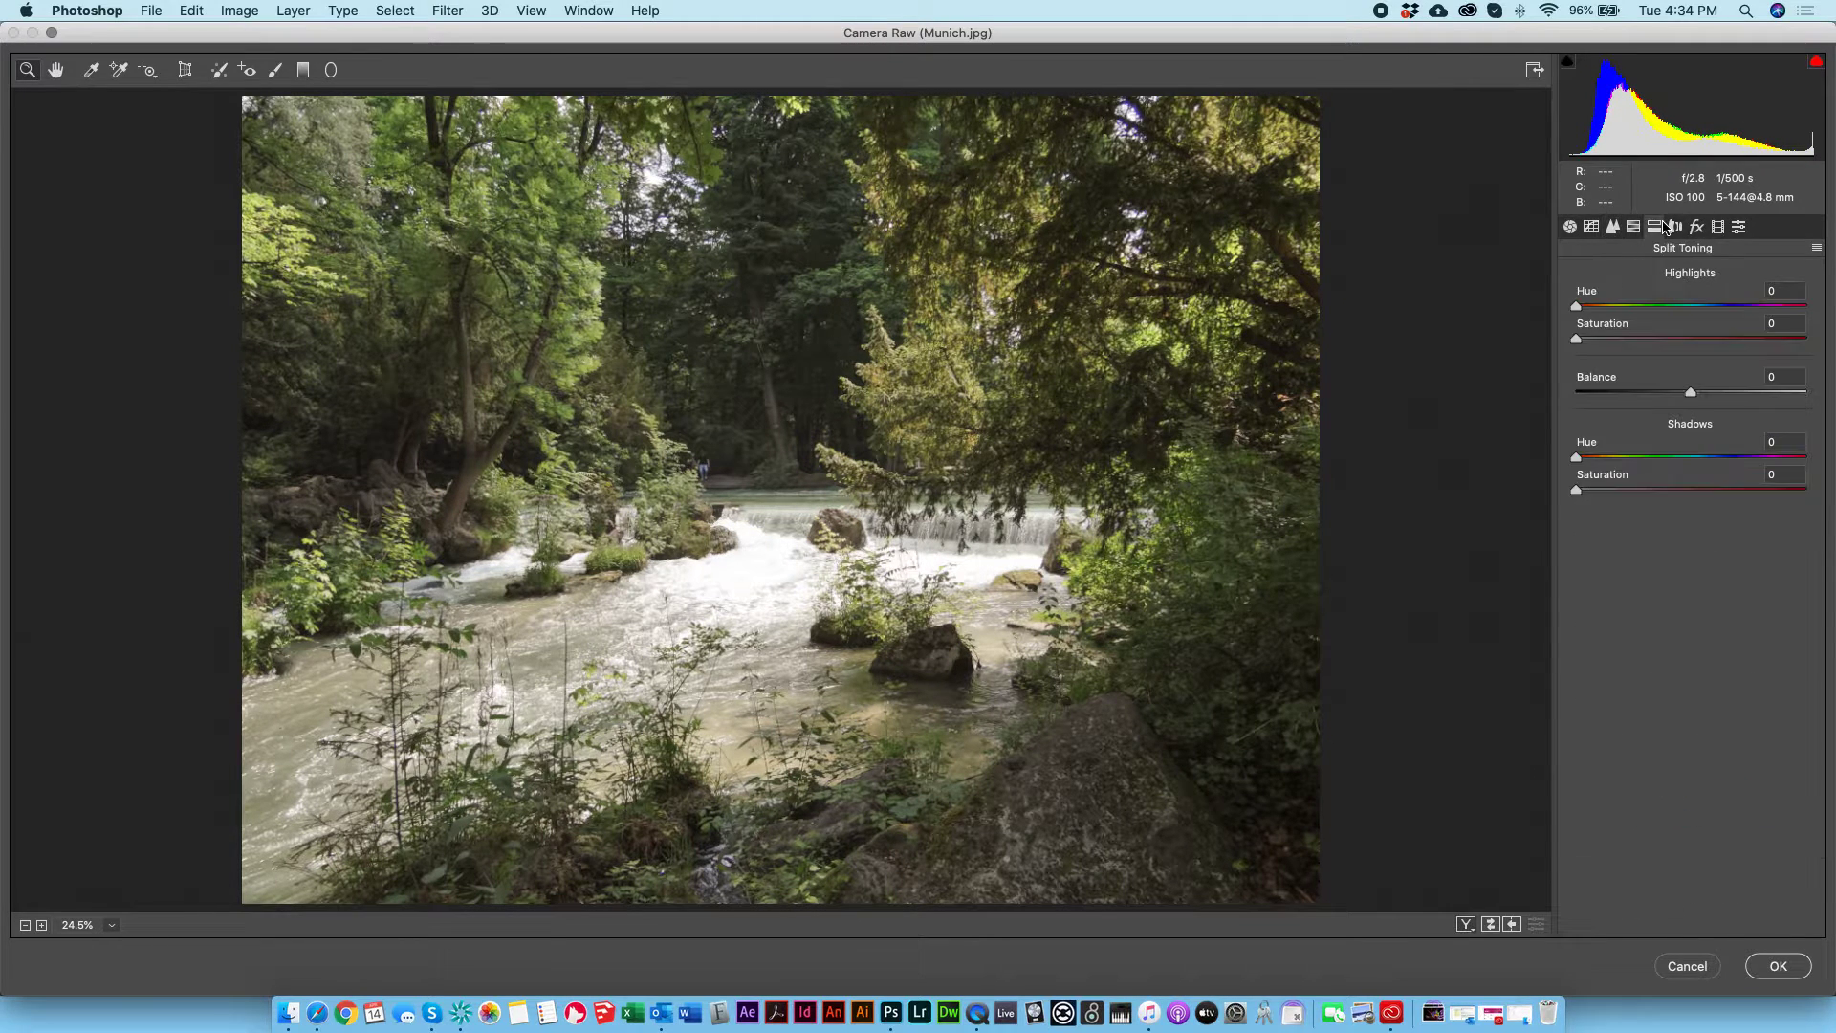
left_click(1634, 226)
left_click(1674, 228)
left_click(1654, 228)
left_click(1695, 305)
left_click(1689, 338)
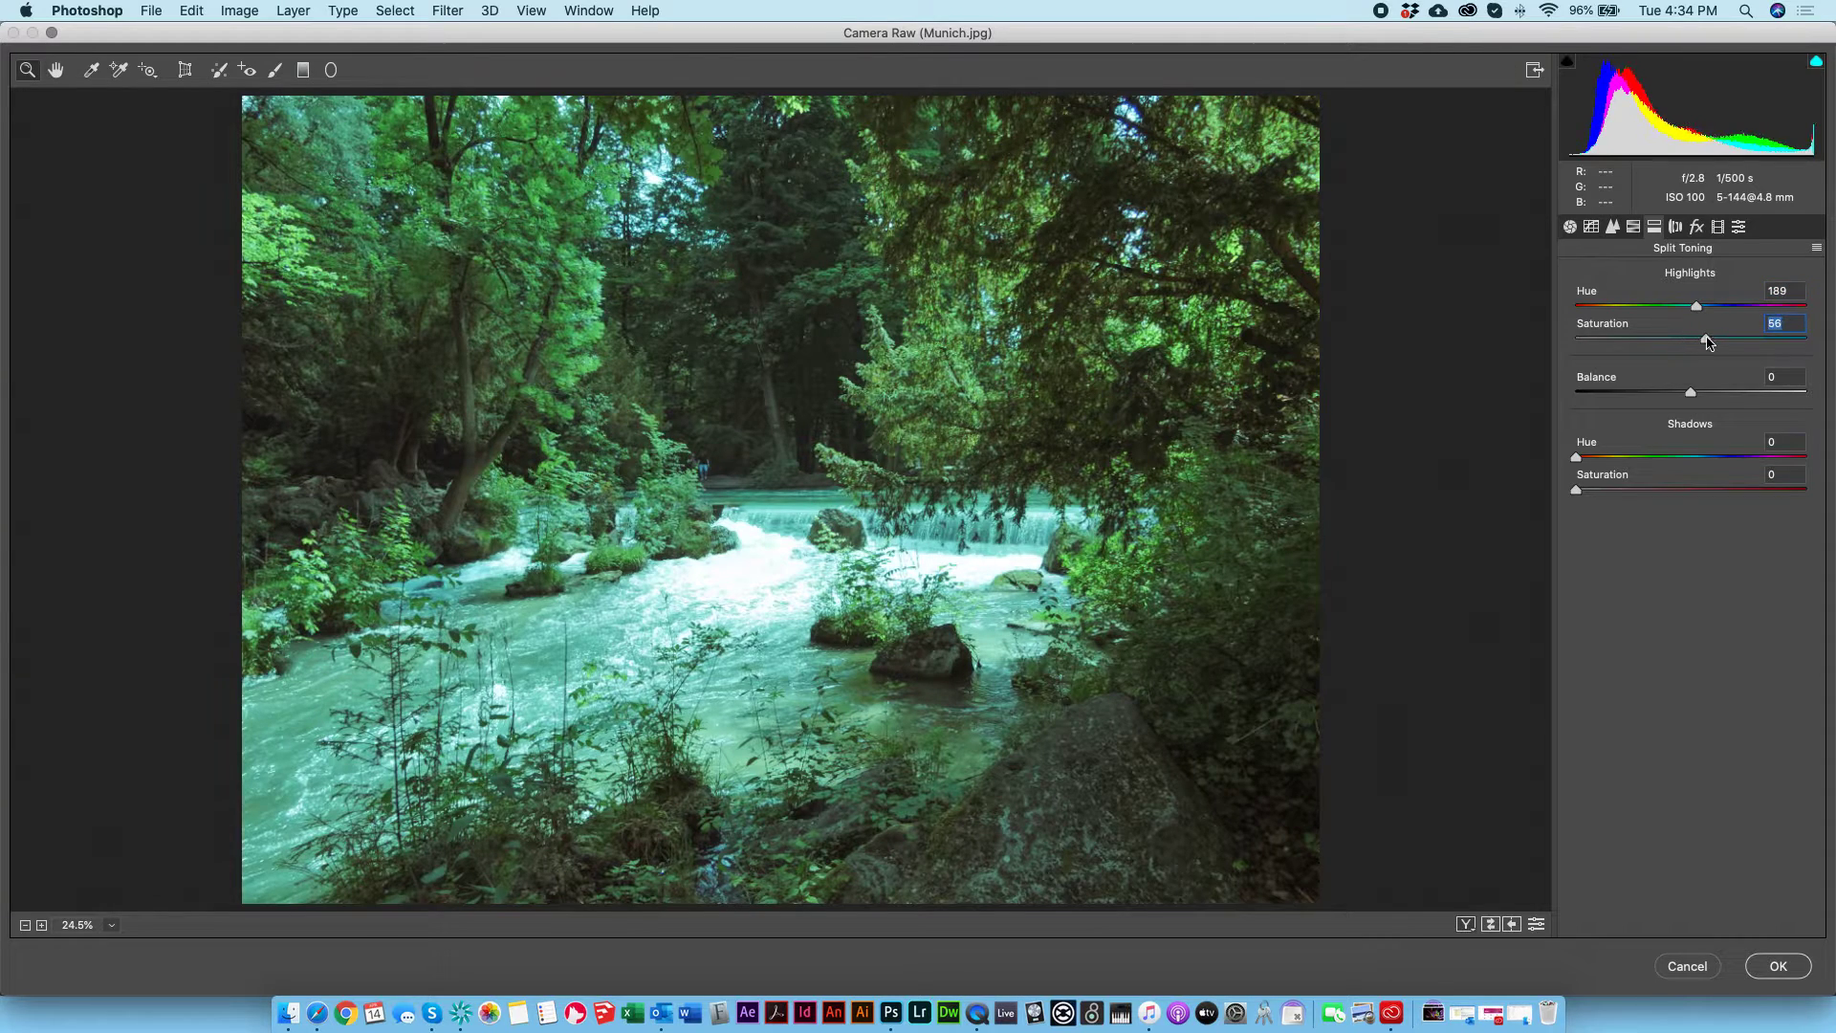
left_click(1621, 339)
left_click(1616, 305)
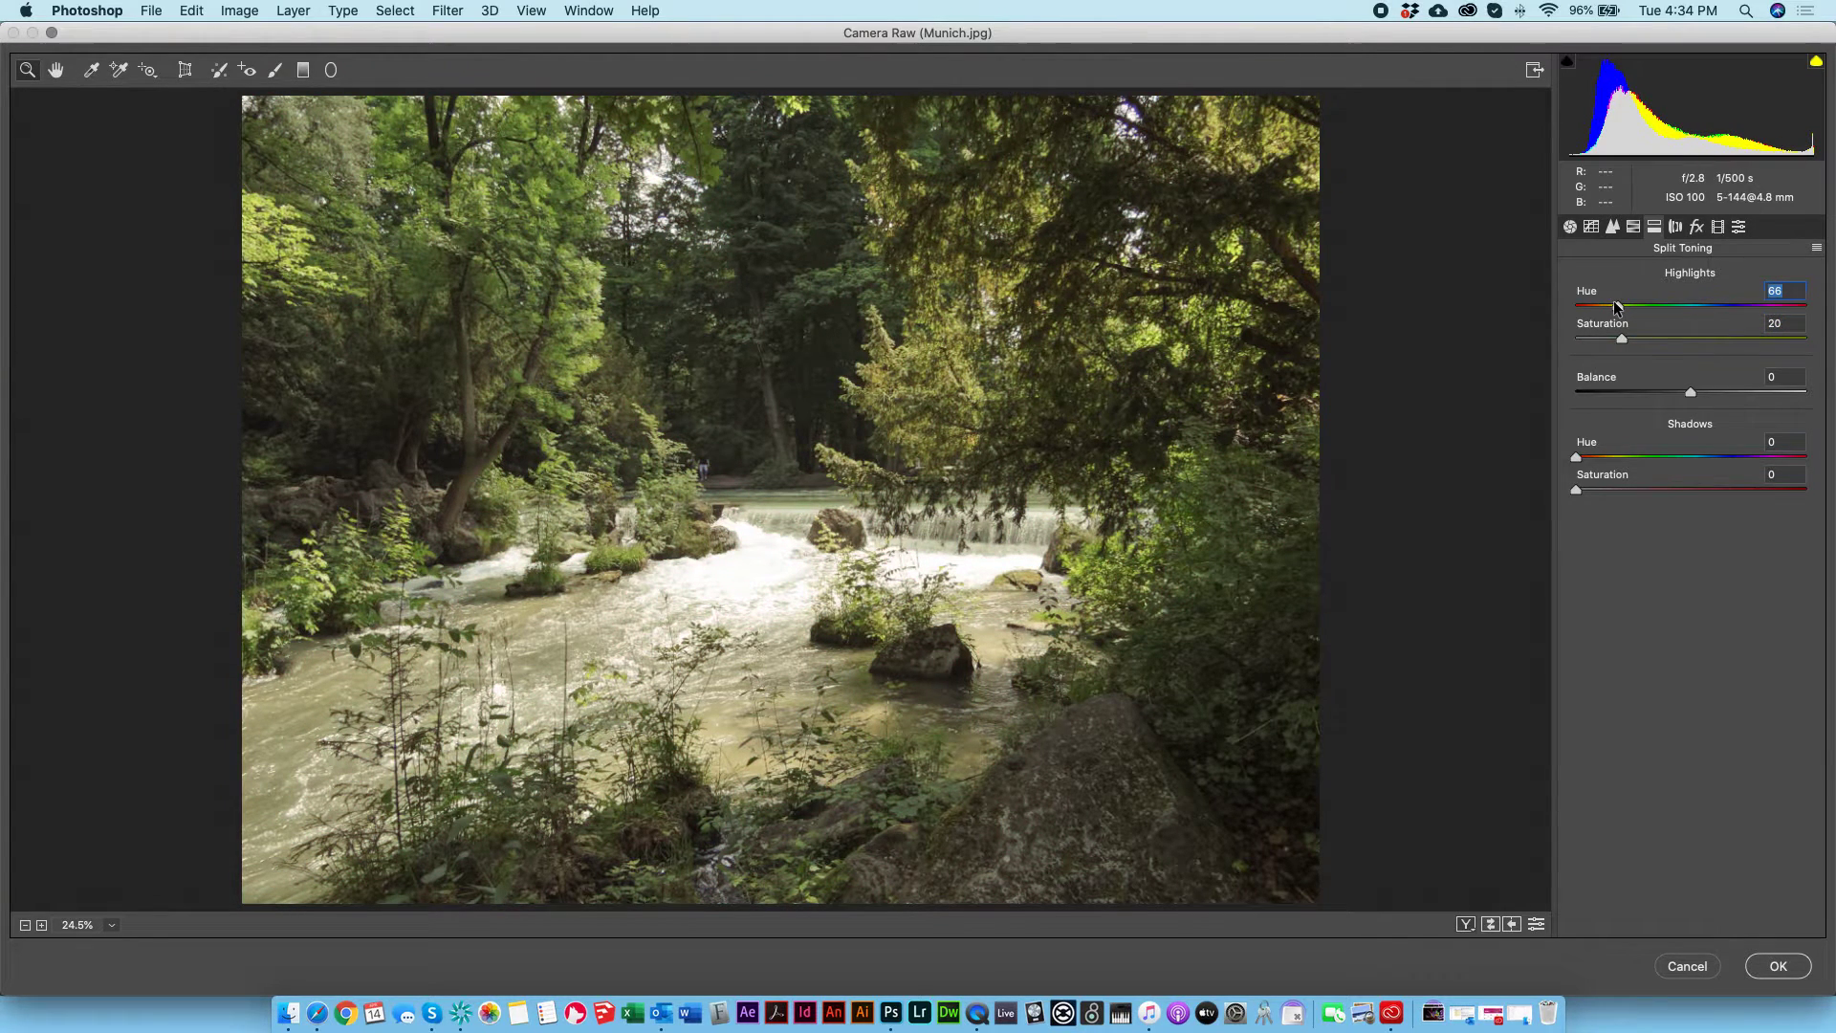
left_click(1775, 965)
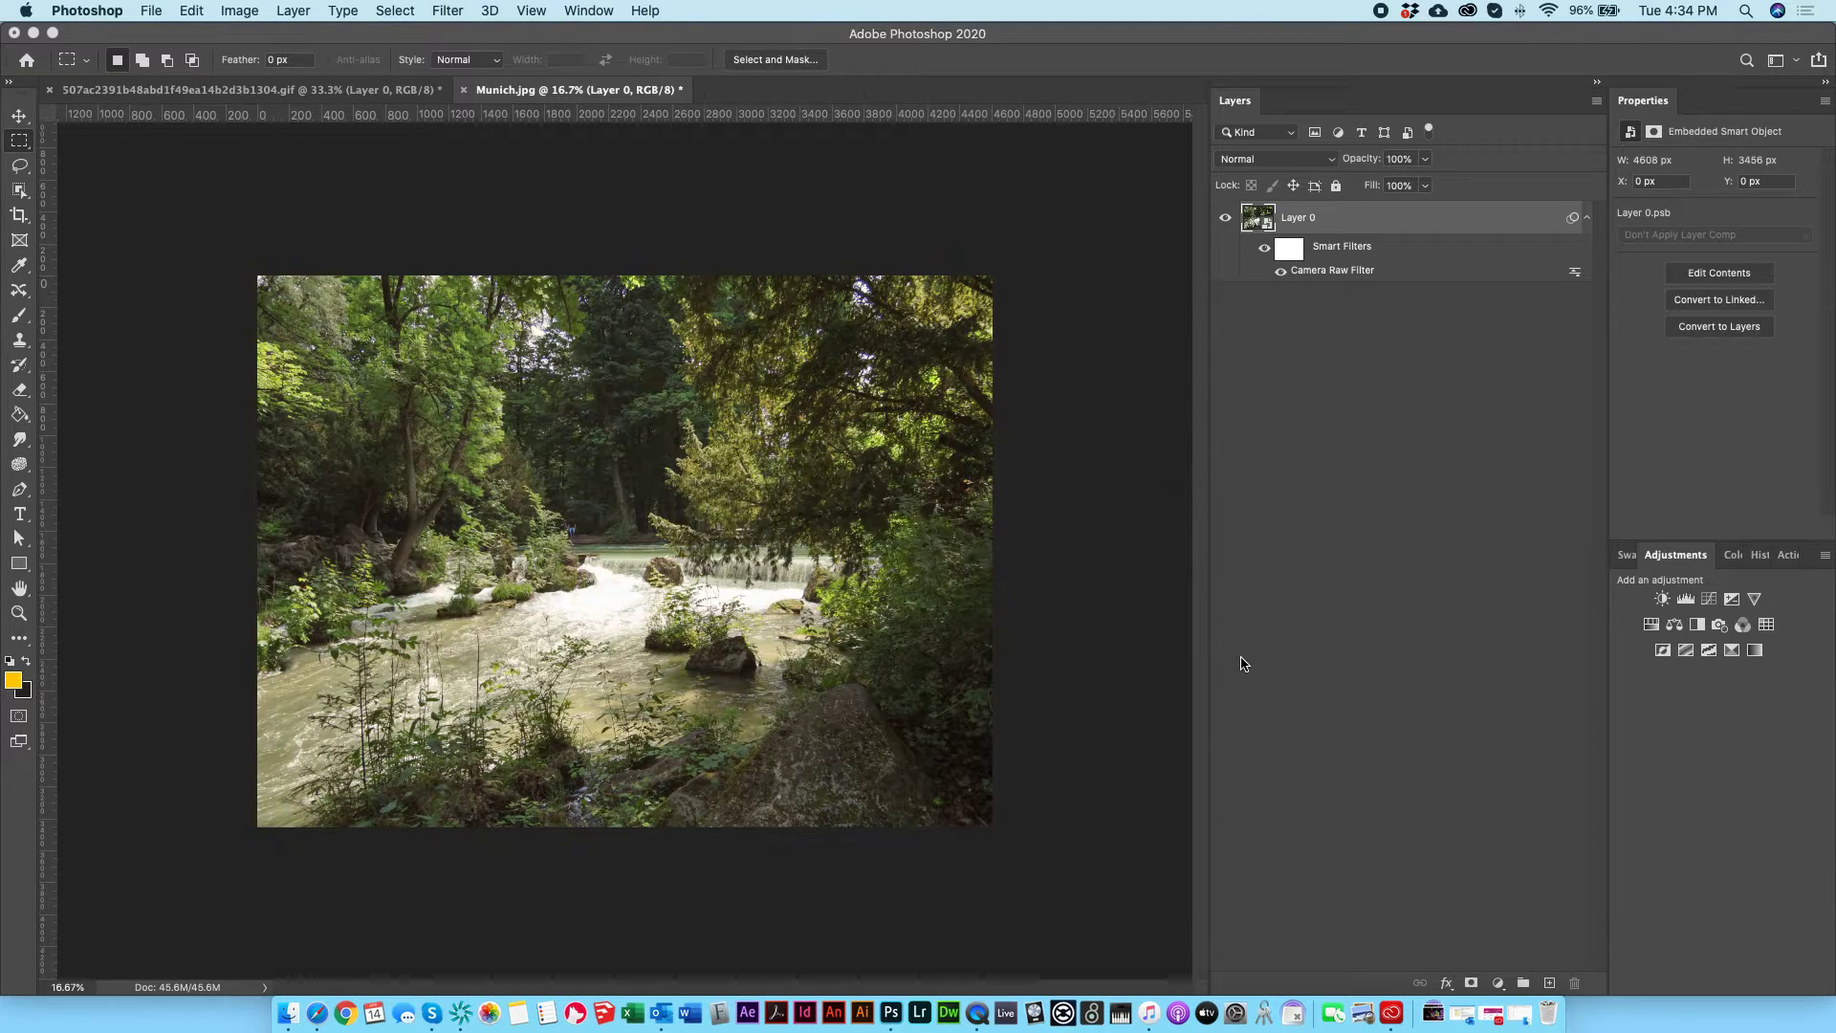
Step: Compare the river photo with its smart filters switched off and on, leaving them on
key("super+equal")
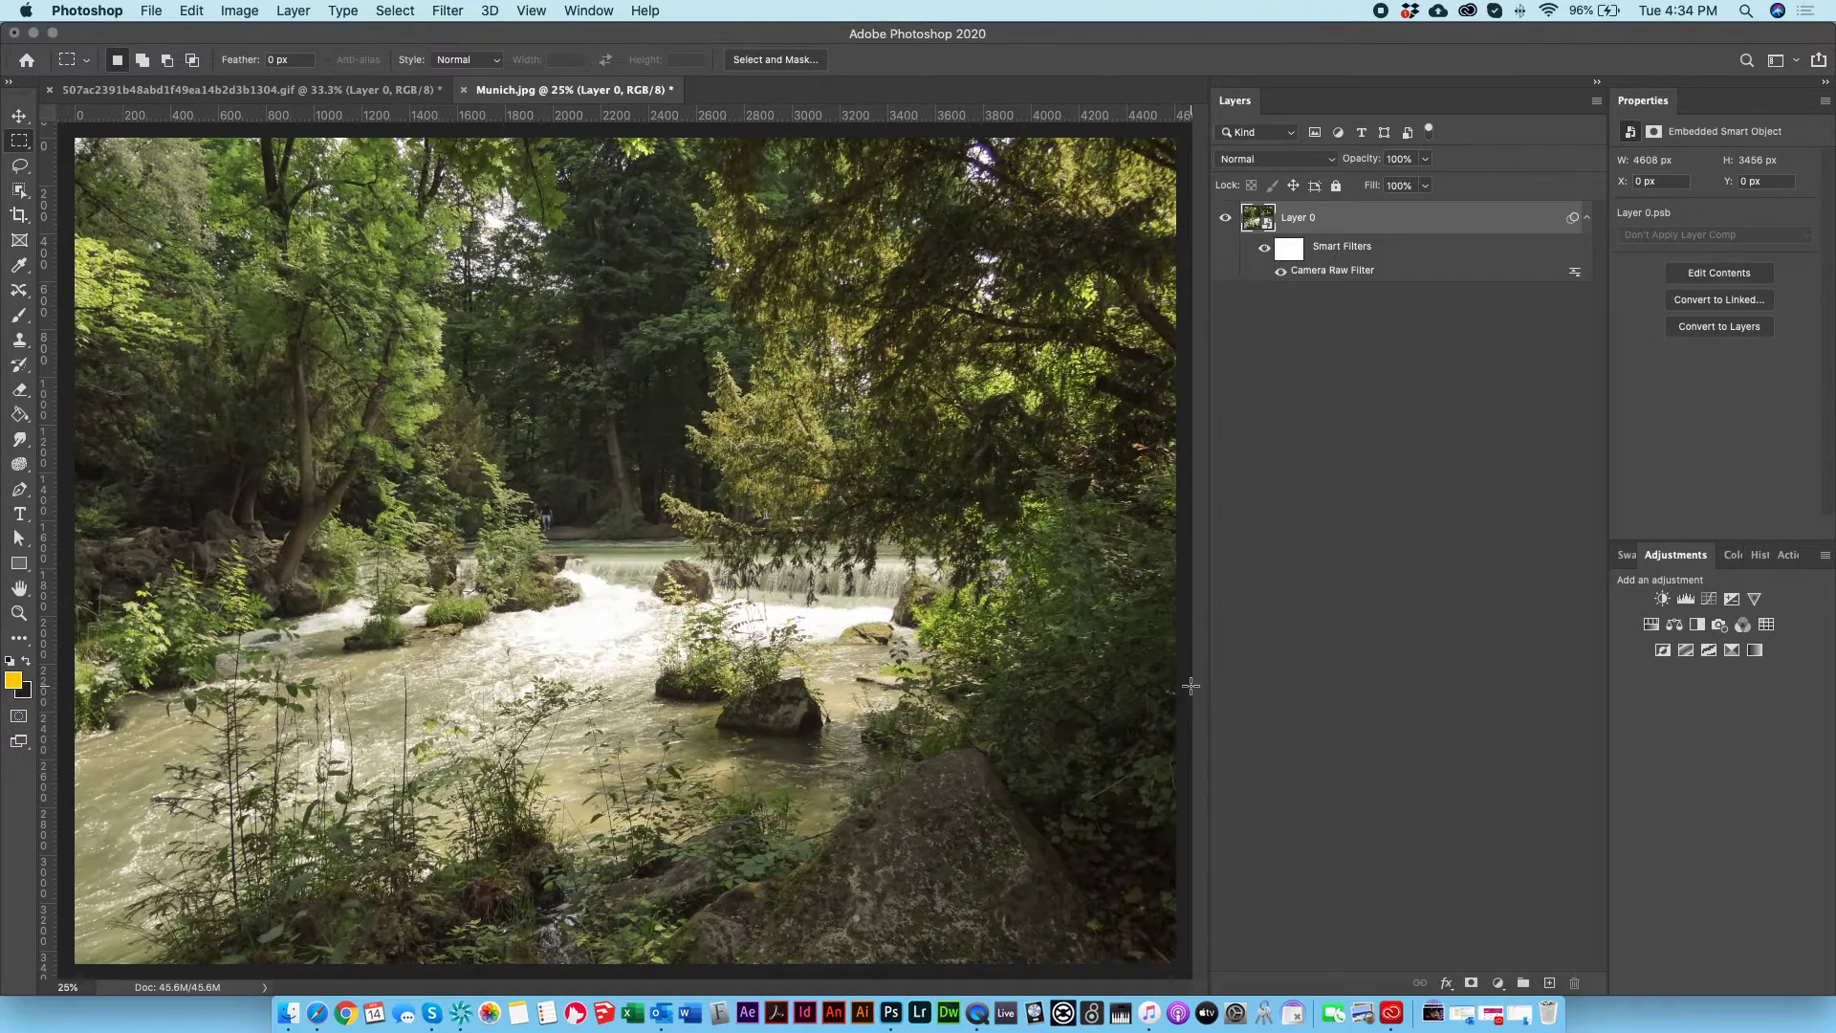
left_click(1264, 249)
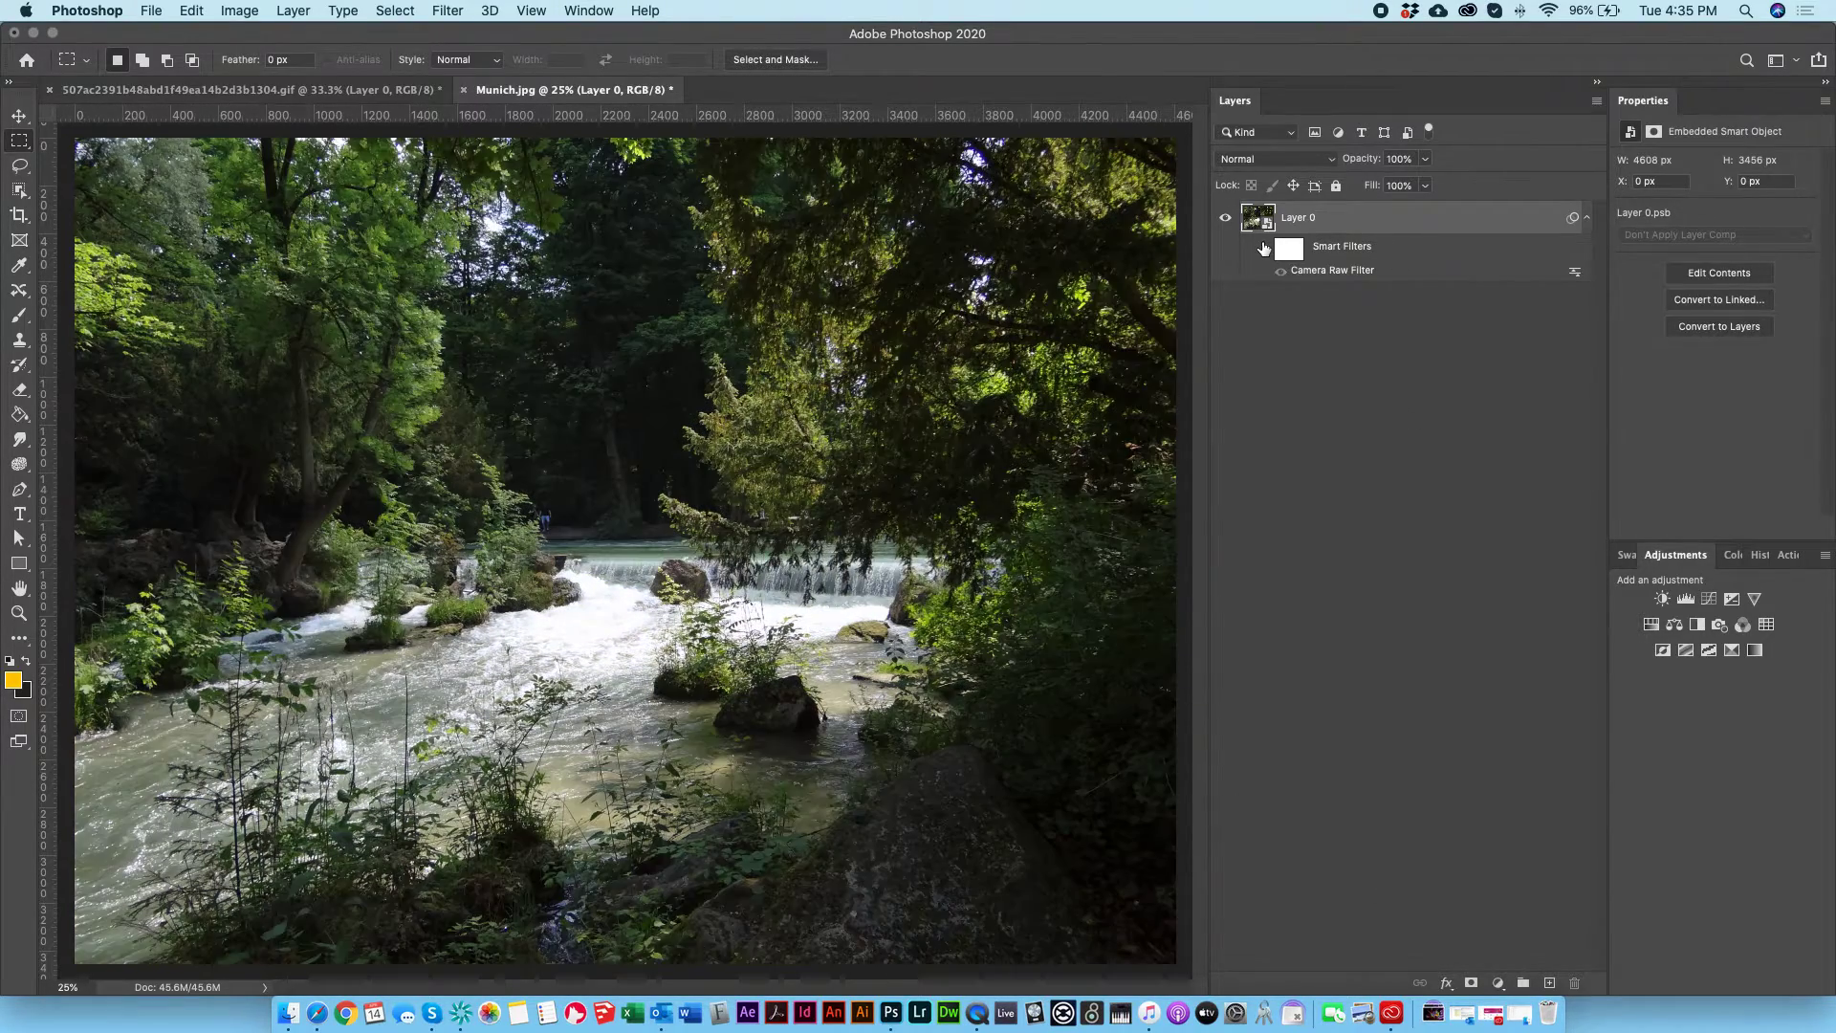
left_click(1265, 249)
left_click(1265, 249)
left_click(1264, 249)
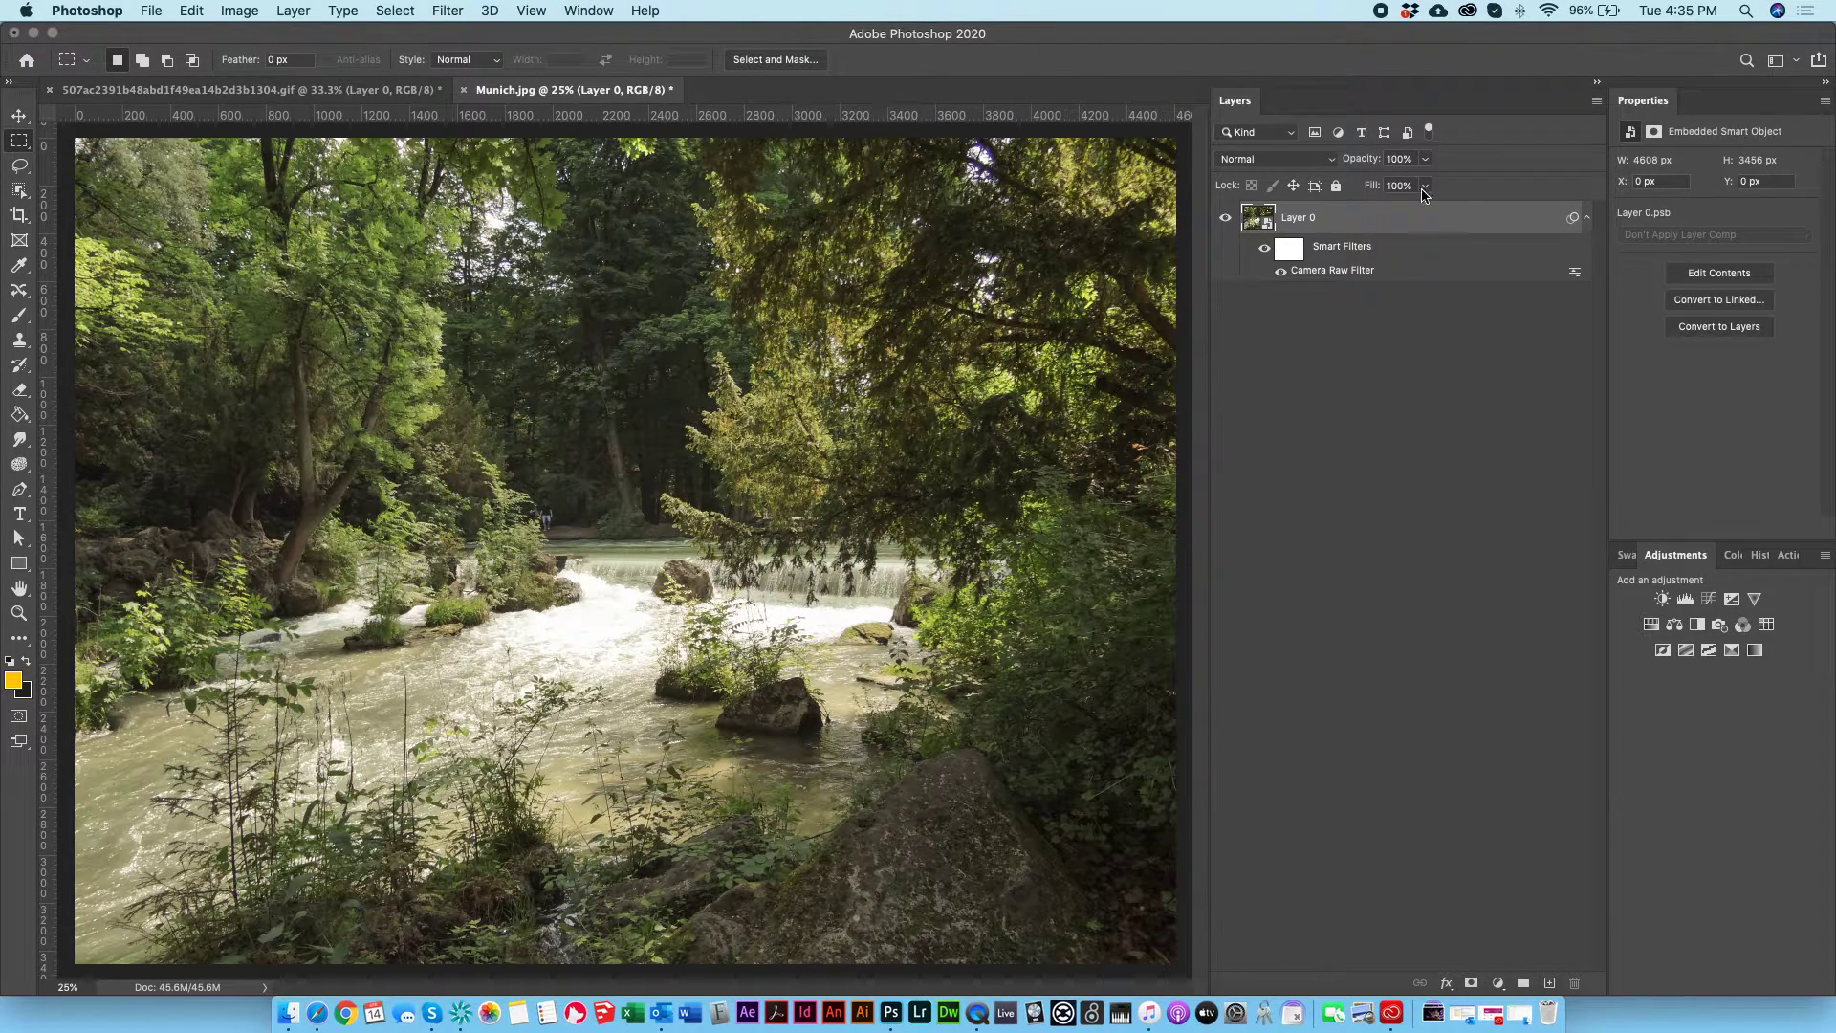
Step: Try the Camera Raw Filter's blending opacity at 47% and discard the change
double_click(1576, 272)
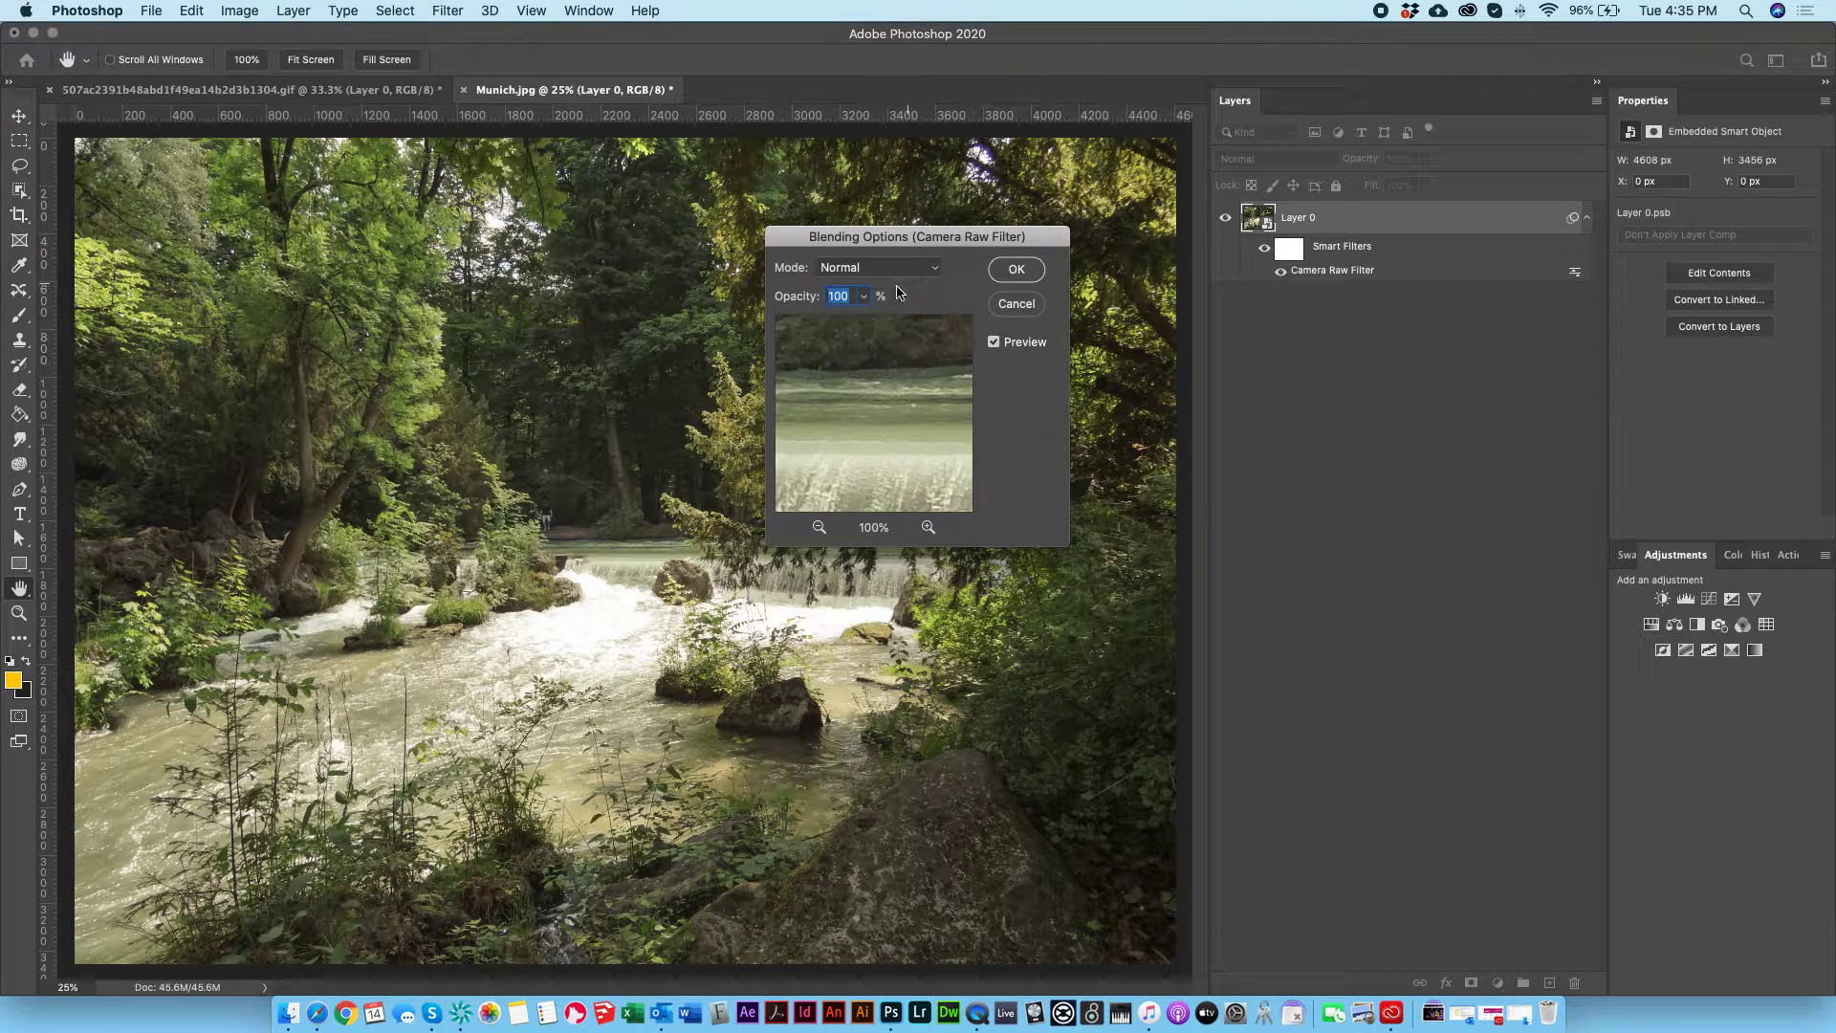
left_click(864, 296)
left_click_drag(867, 319, 820, 321)
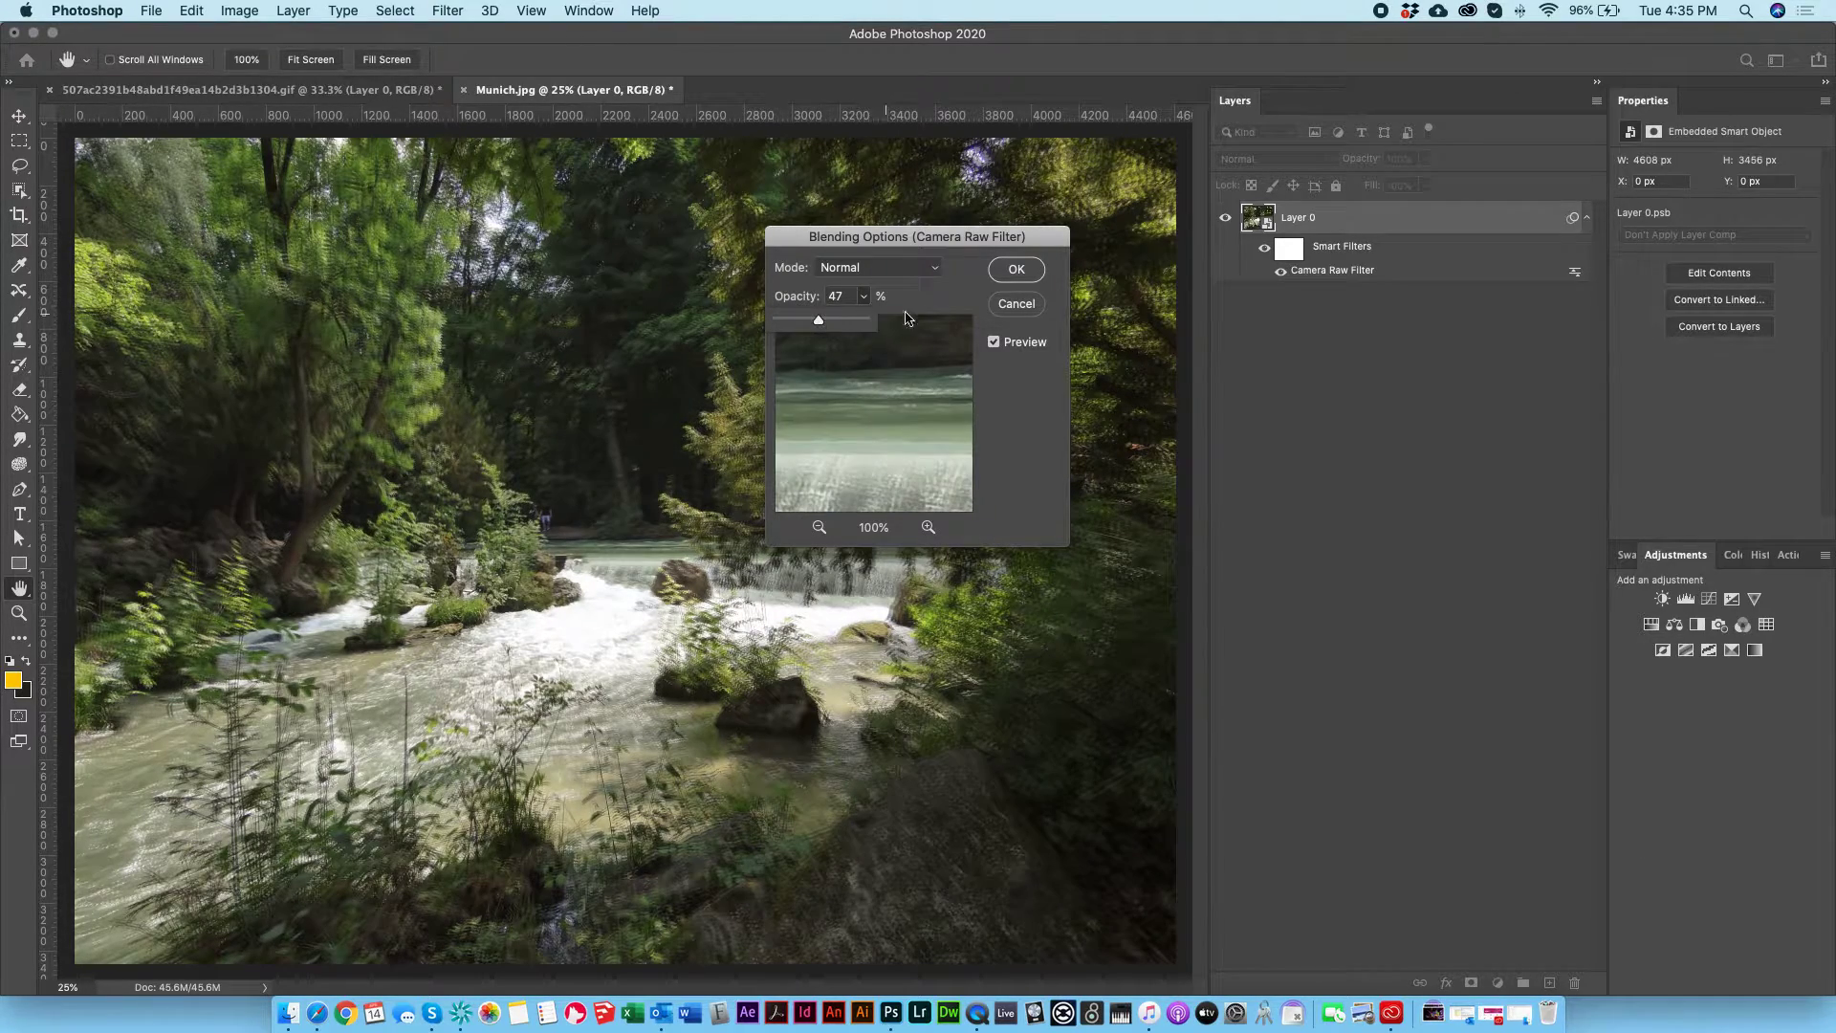
left_click(998, 305)
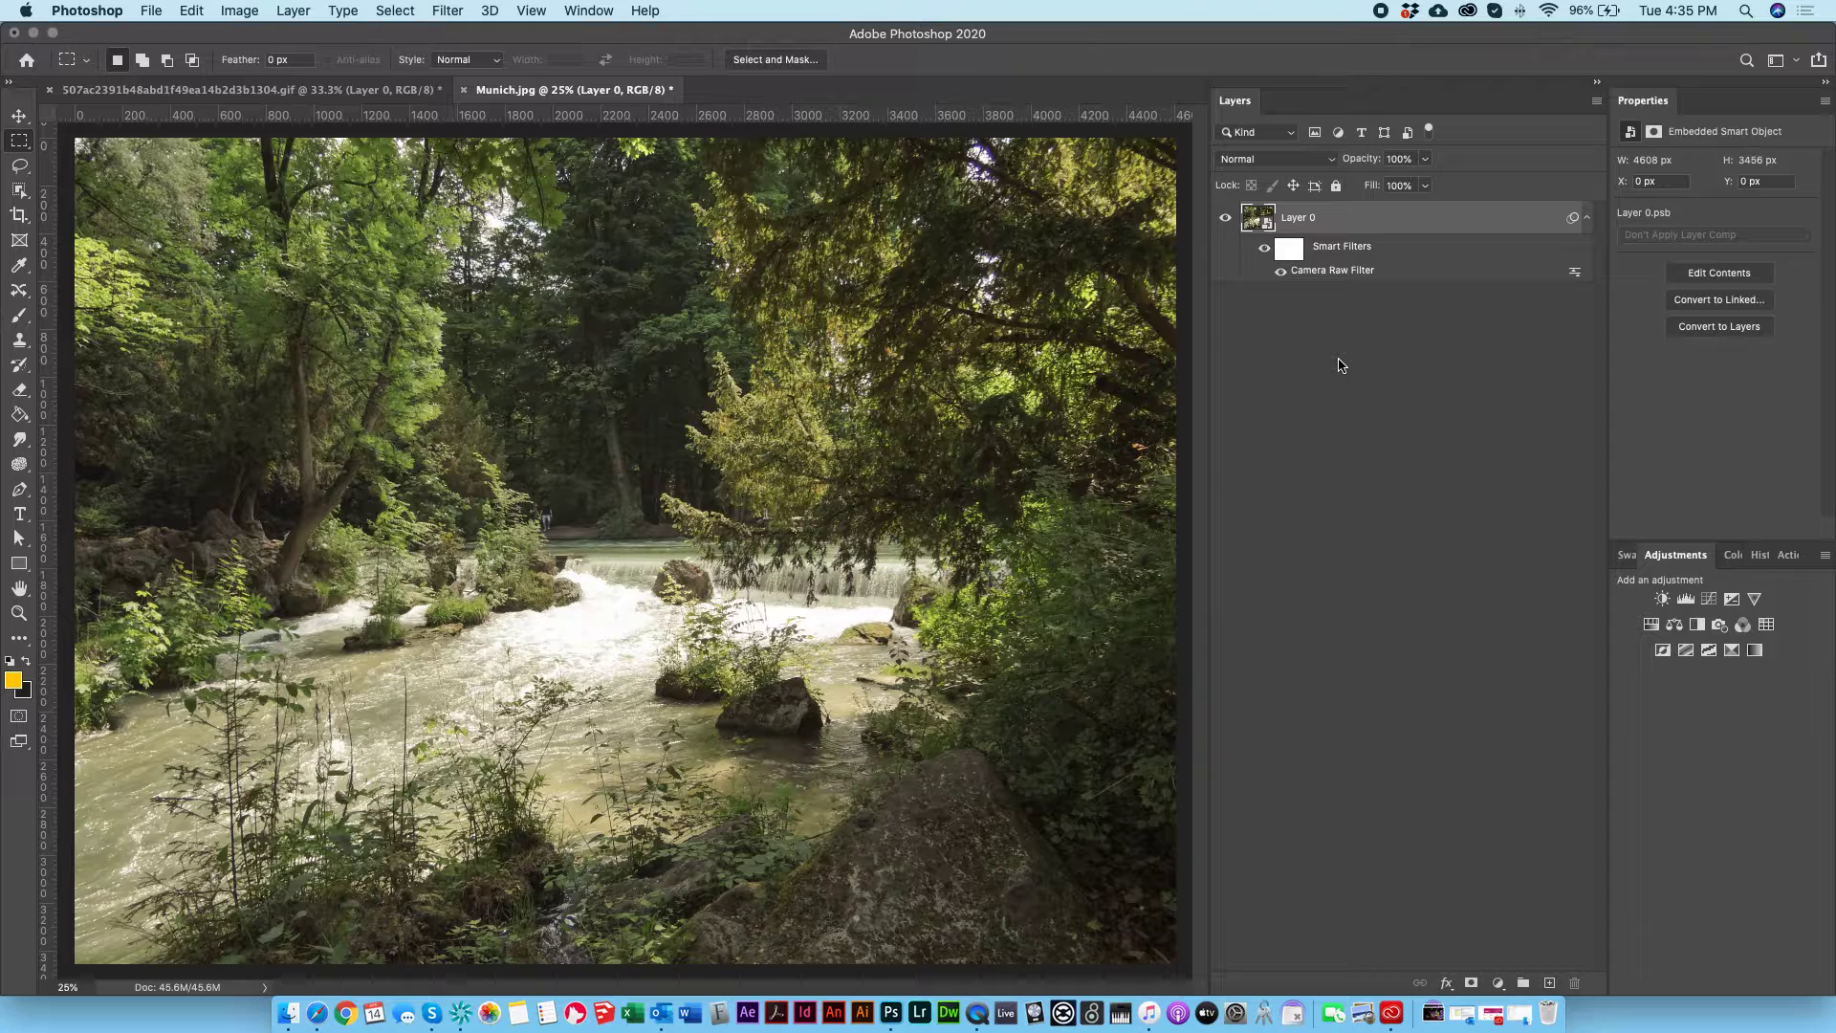